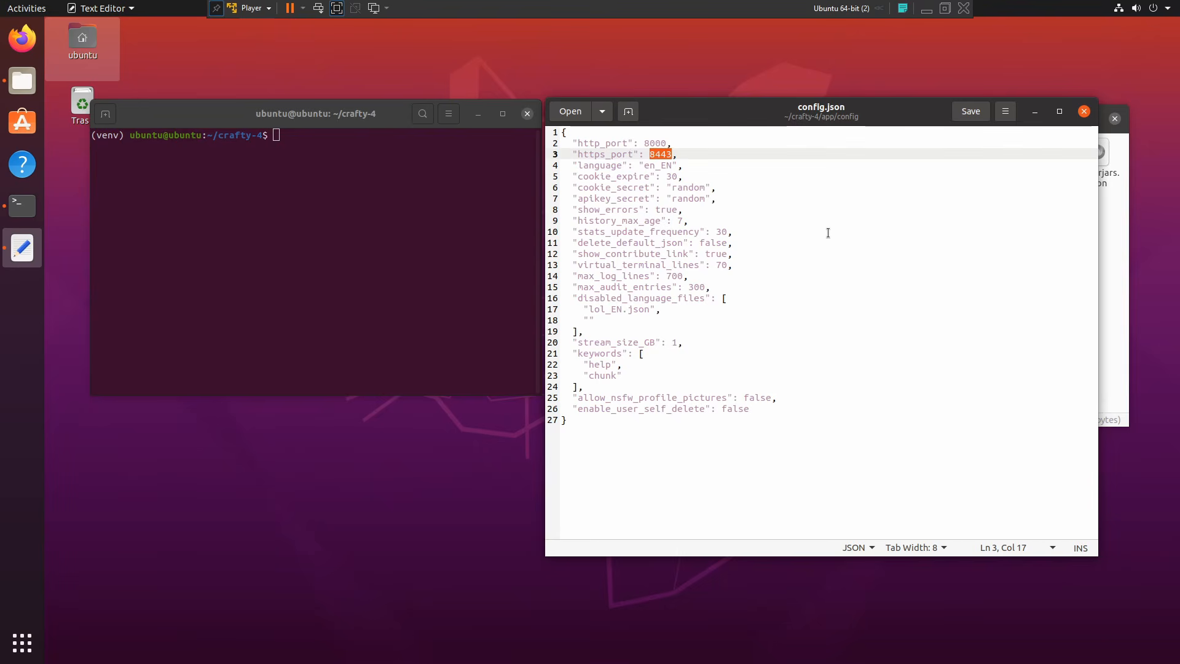
# Step: Point out the http_port value 8000 and the https_port value 8443 in the config
pyautogui.doubleClick(657, 142)
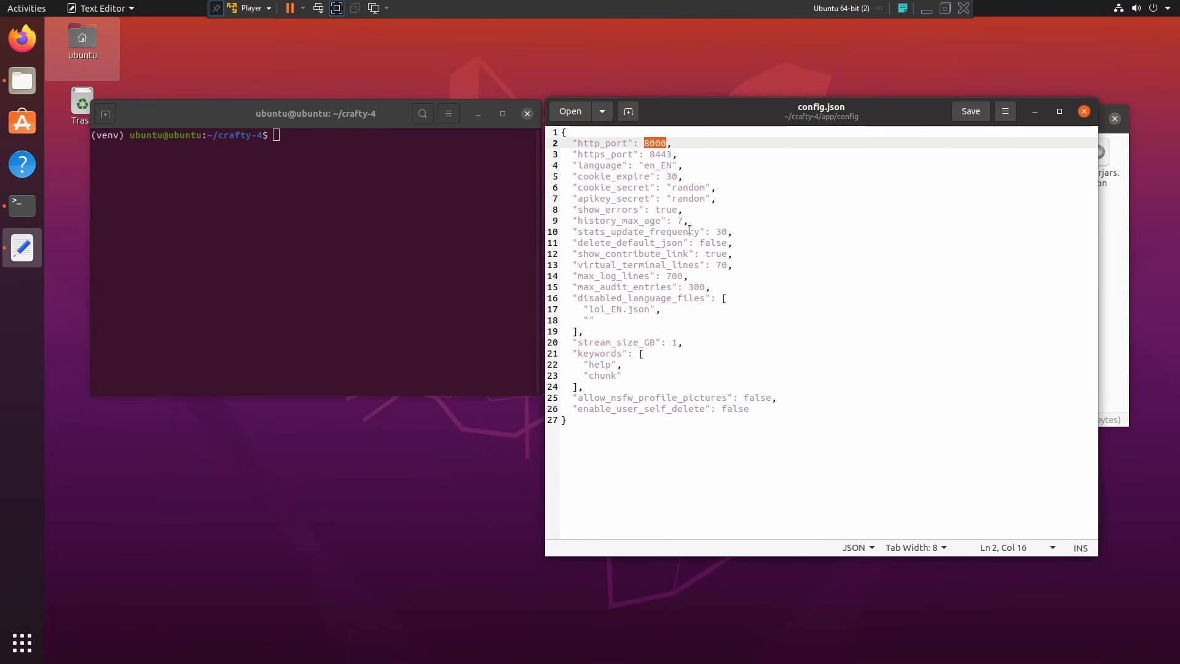
pyautogui.doubleClick(652, 154)
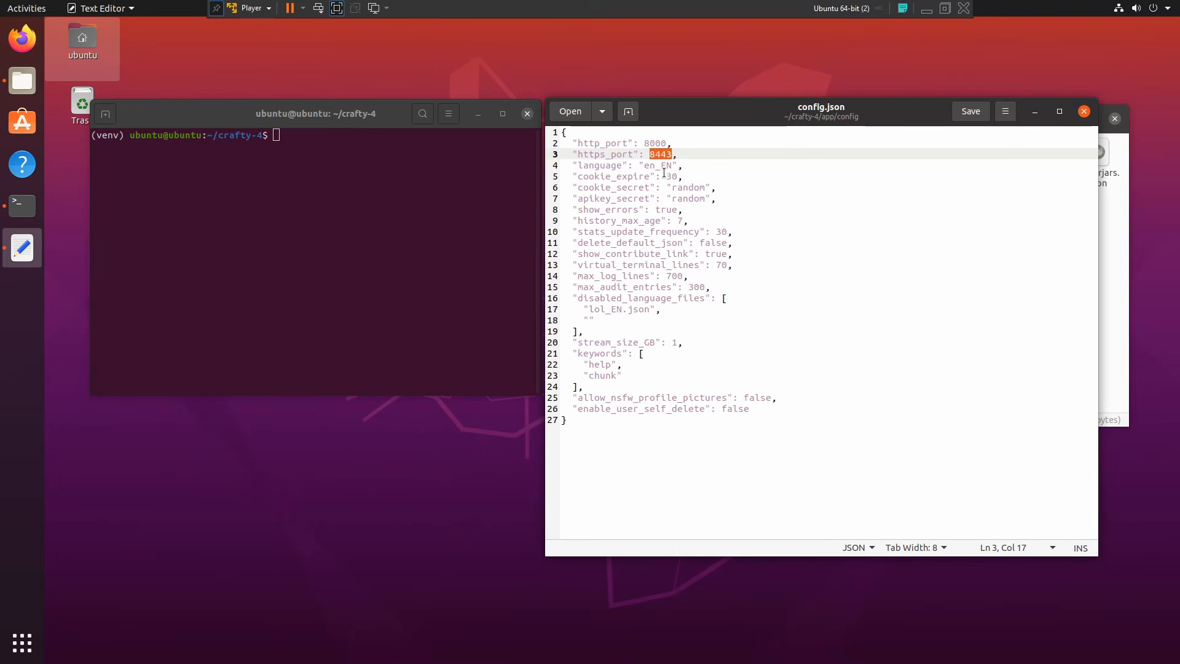
pyautogui.doubleClick(656, 143)
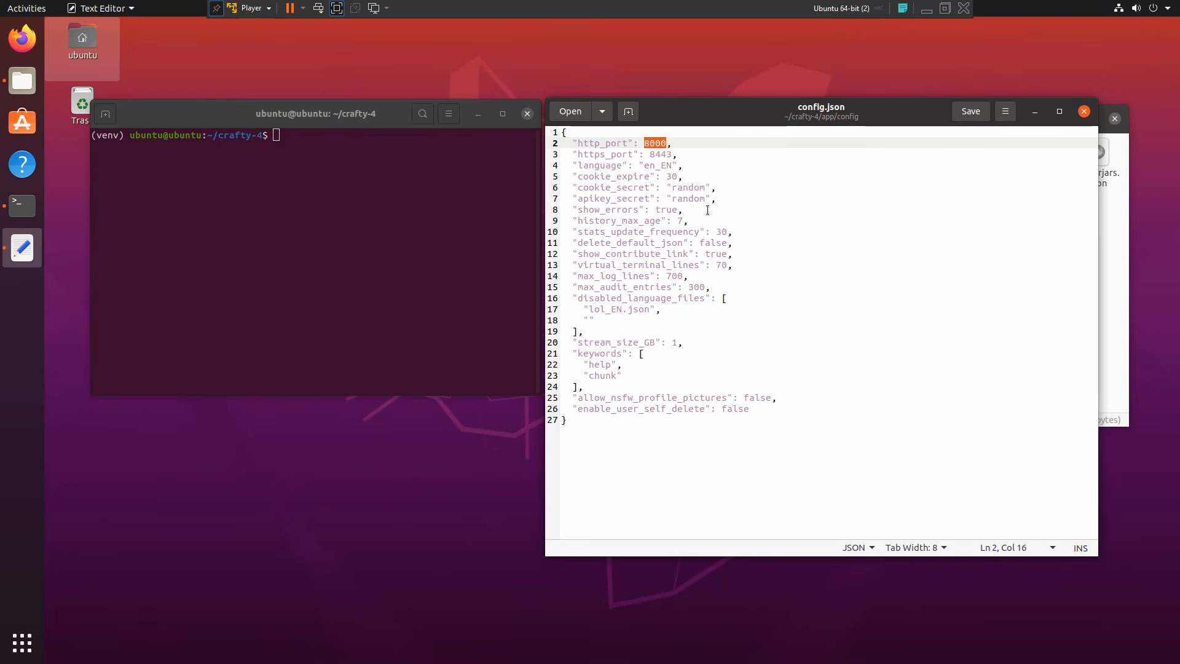
pyautogui.doubleClick(656, 155)
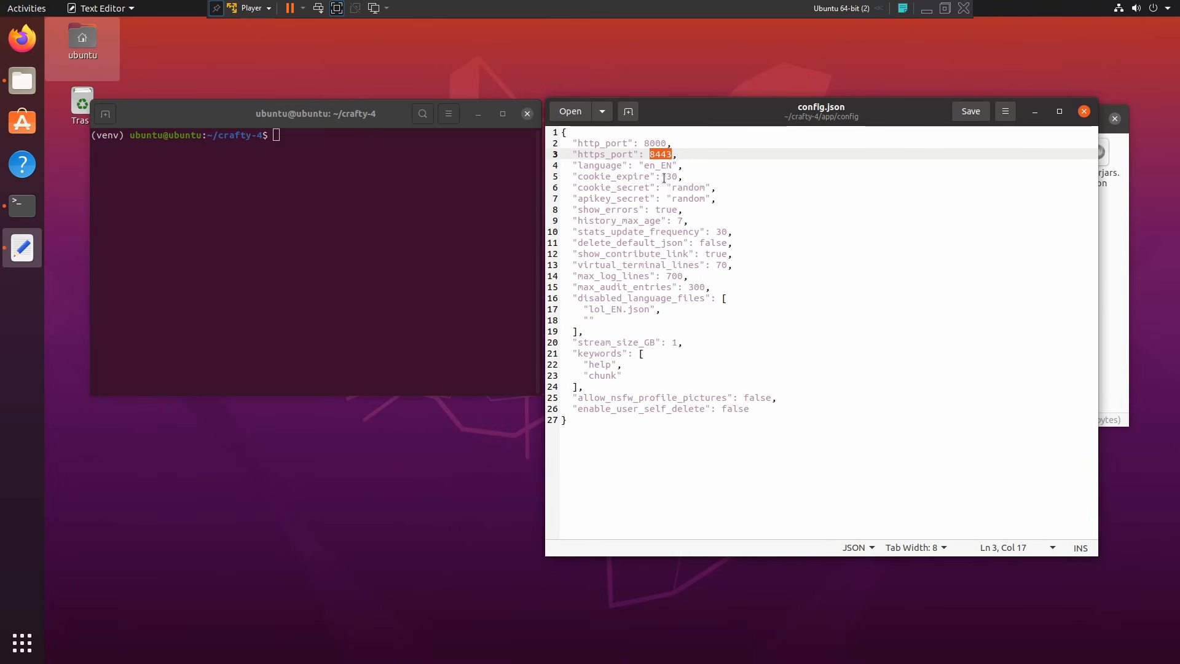
# Step: Start Crafty with python3 main.py and mark the log line reporting it is ready for use
pyautogui.click(388, 223)
pyautogui.write('python3 main.py')
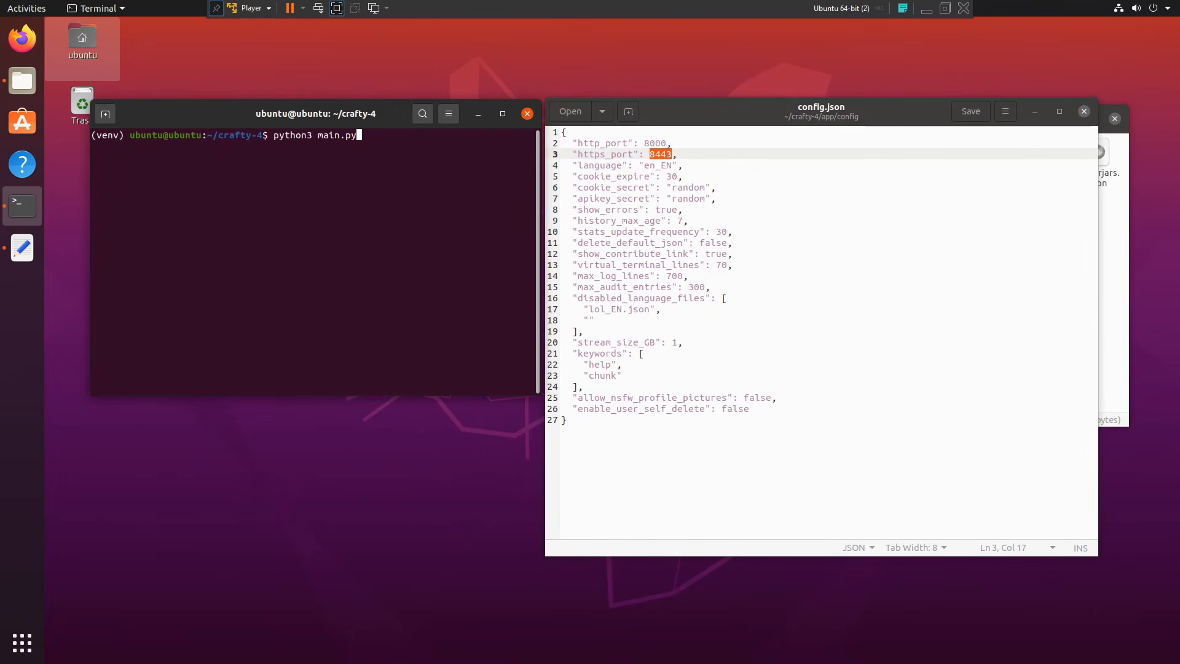
pyautogui.press('Return')
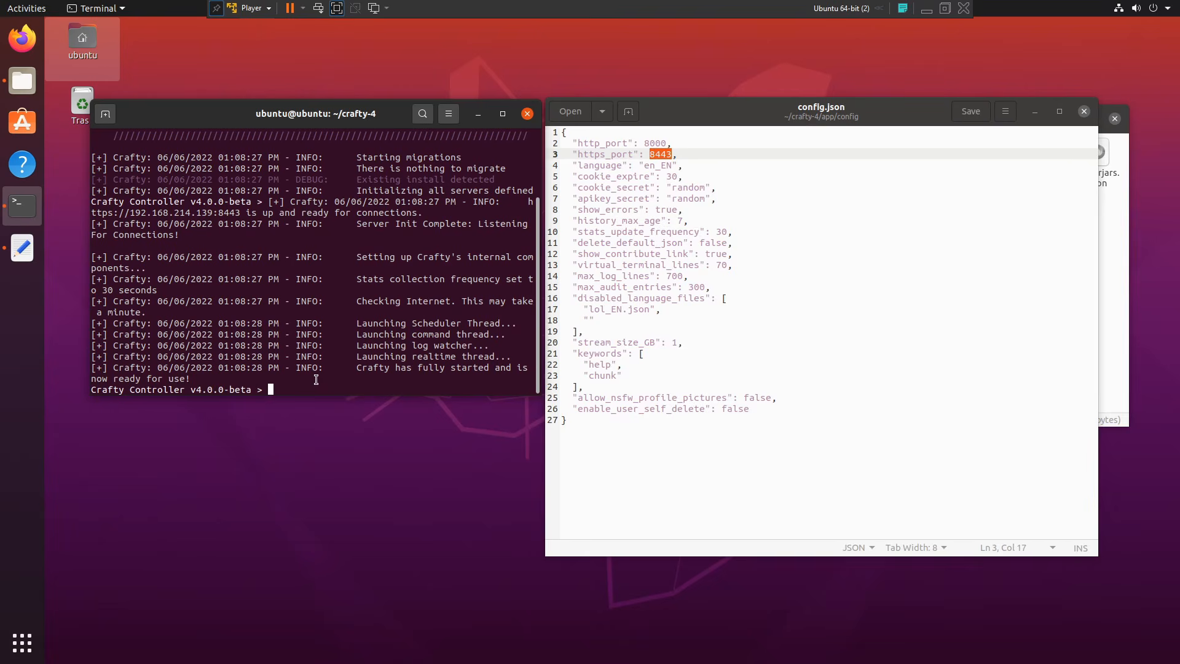
pyautogui.moveTo(191, 380); pyautogui.dragTo(64, 368)
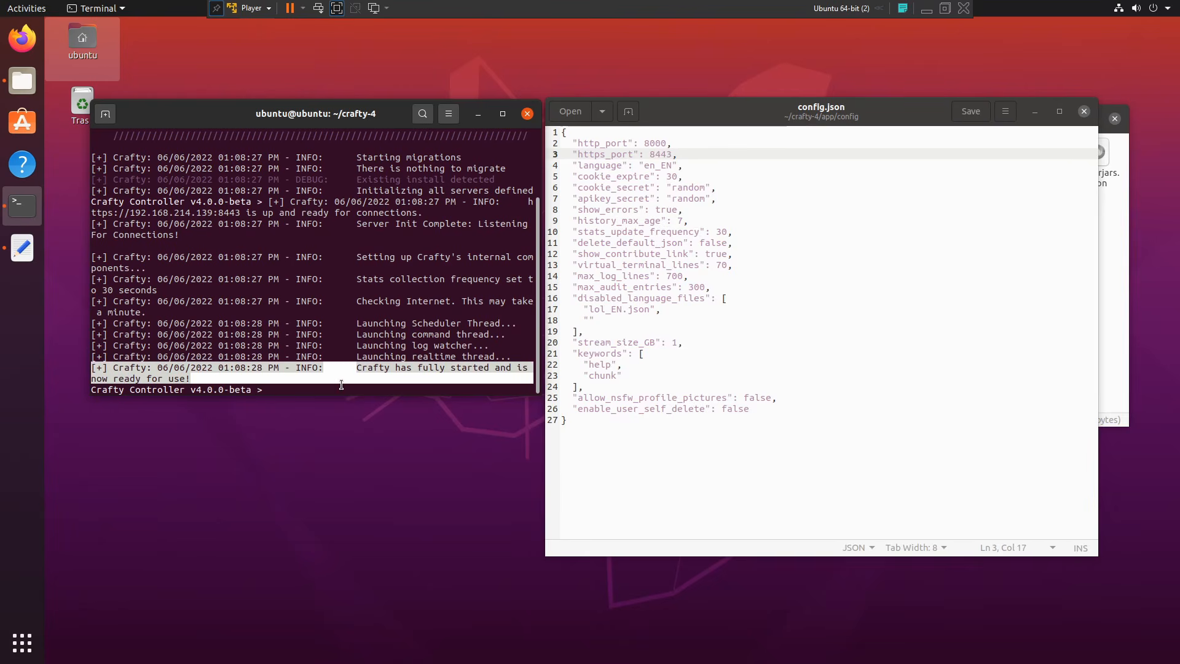
pyautogui.click(393, 356)
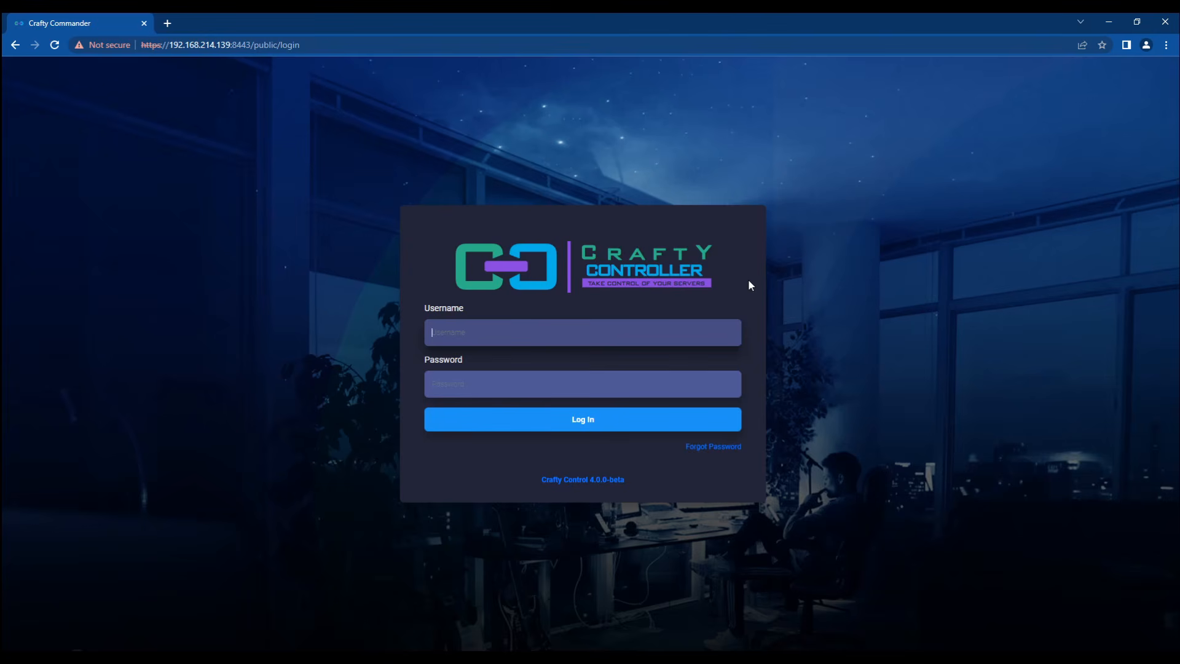
# Step: Submit the login as admin with a password; it fails with 'Incorrect username or password'
pyautogui.press('Return')
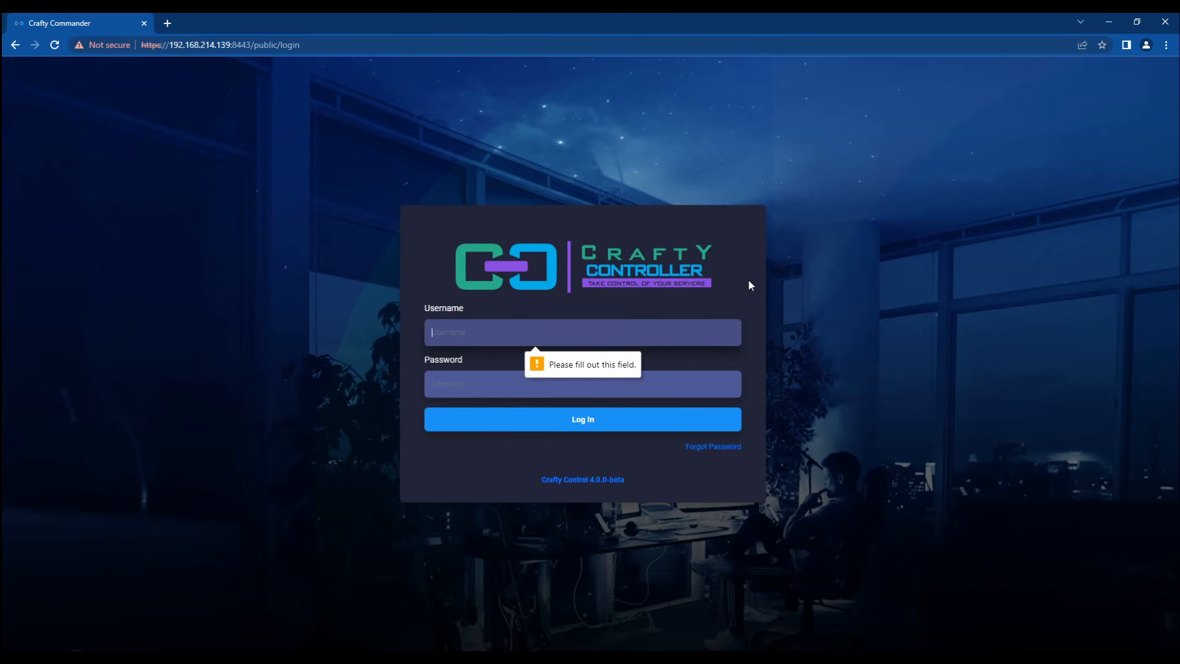
pyautogui.write('admin')
pyautogui.press('Tab')
pyautogui.write('password1')
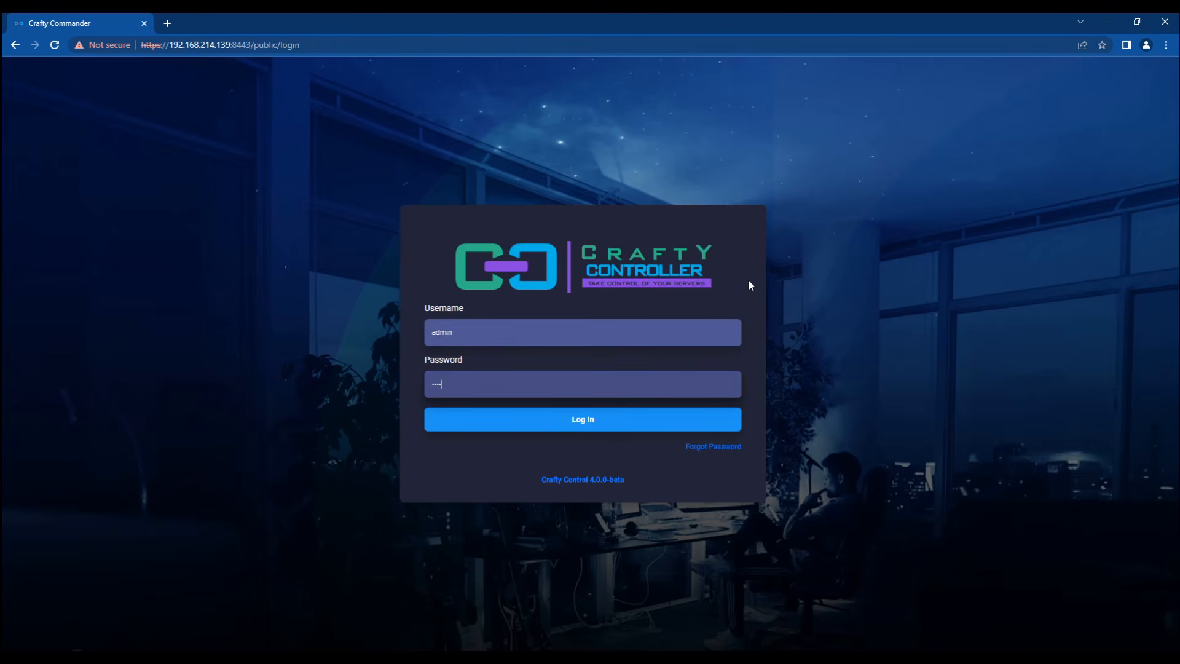
pyautogui.press('Return')
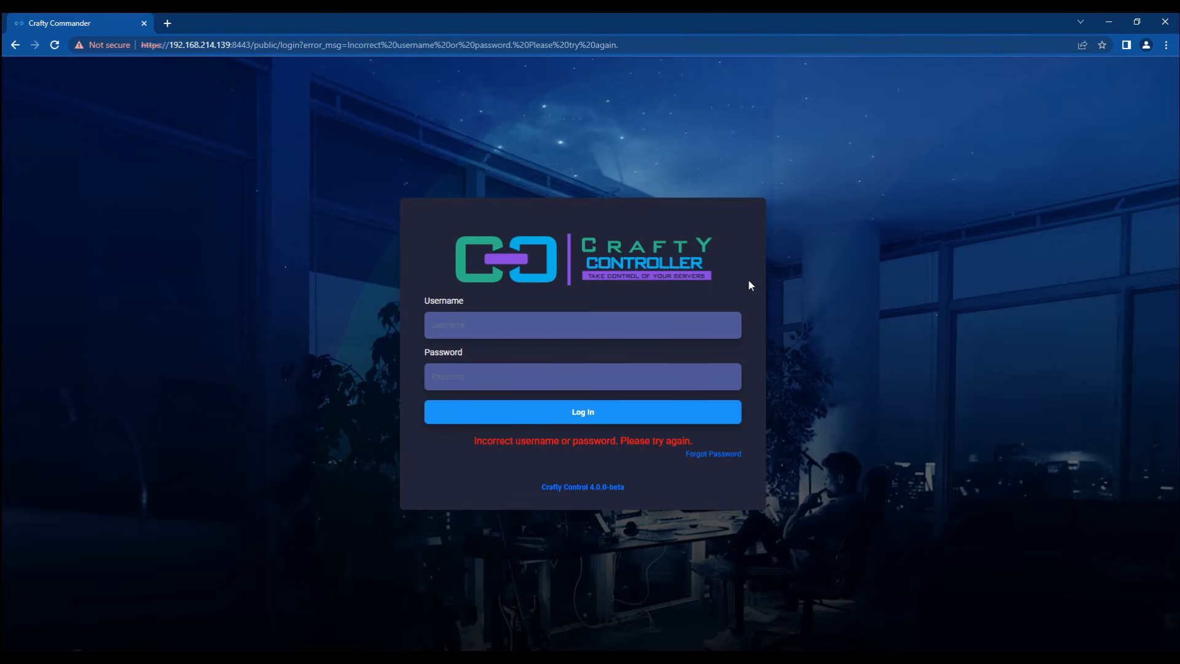
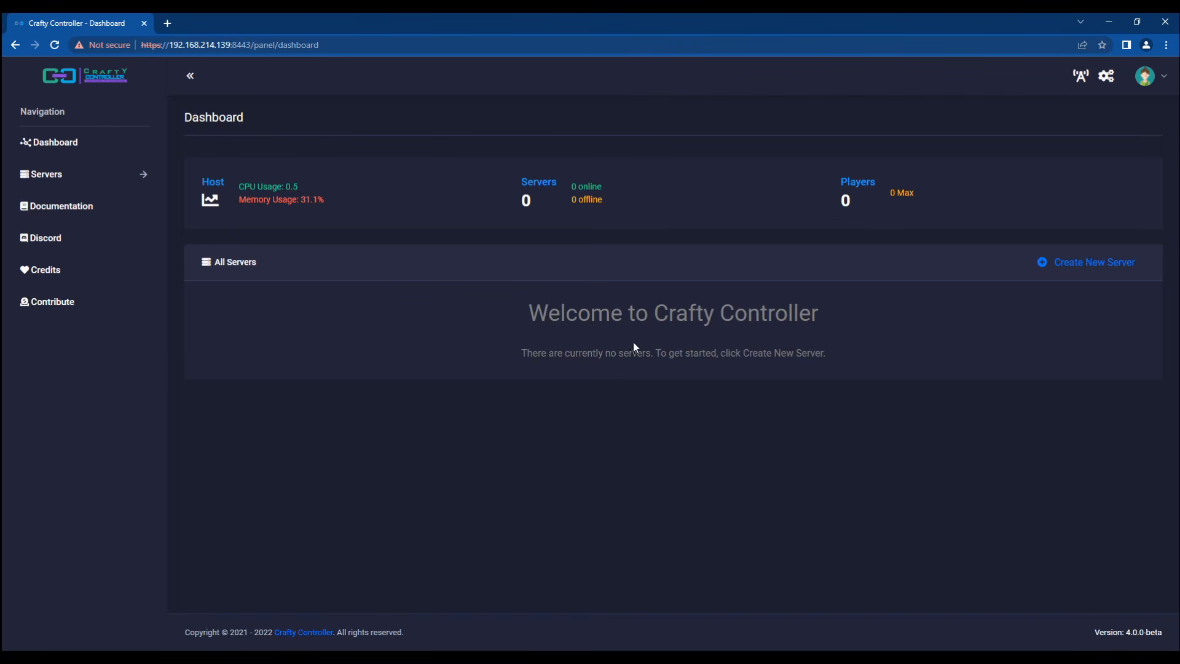
# Step: Open Panel Config from the dashboard to see the admin user and empty roles table
pyautogui.moveTo(884, 350); pyautogui.dragTo(396, 297)
pyautogui.click(366, 362)
pyautogui.click(1107, 79)
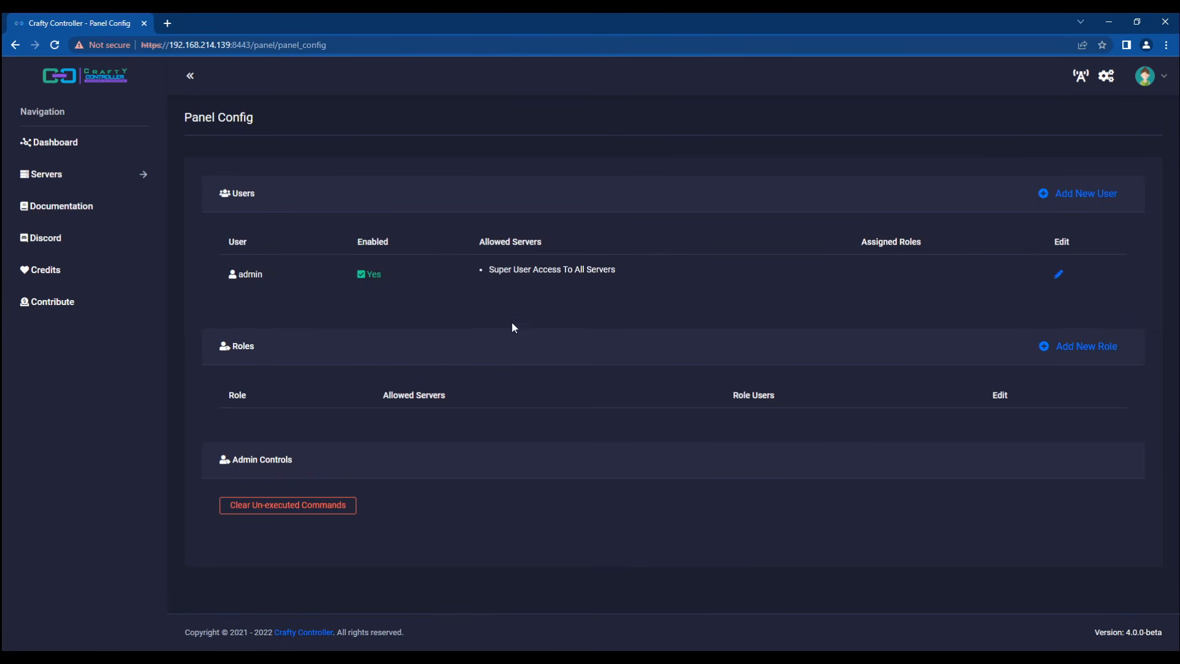
# Step: Edit the admin user and enter a new password in both password fields
pyautogui.click(1063, 278)
pyautogui.click(265, 334)
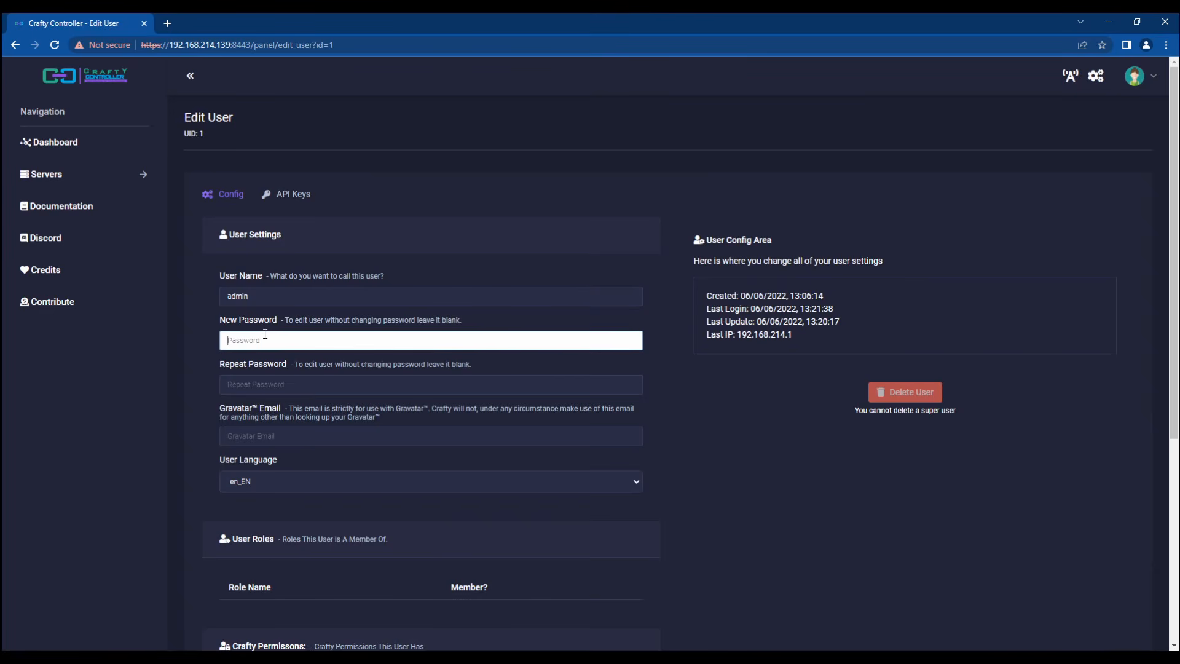
pyautogui.write('••••••')
pyautogui.press('BackSpace')
pyautogui.press('BackSpace')
pyautogui.press('BackSpace')
pyautogui.write('•••••••')
pyautogui.press('Tab')
pyautogui.write('•••••••')
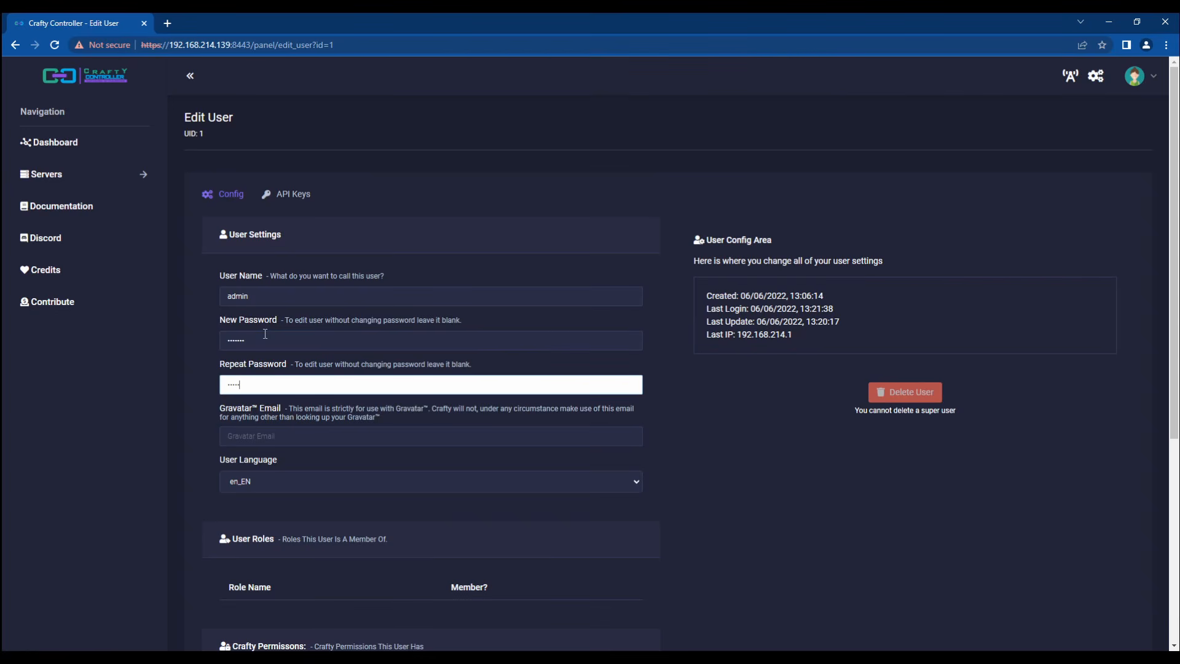
# Step: Keep the language at en_EN, review the usage limits, and save the admin account
pyautogui.scroll(-1, 265, 334)
pyautogui.press('Tab')
pyautogui.press('Tab')
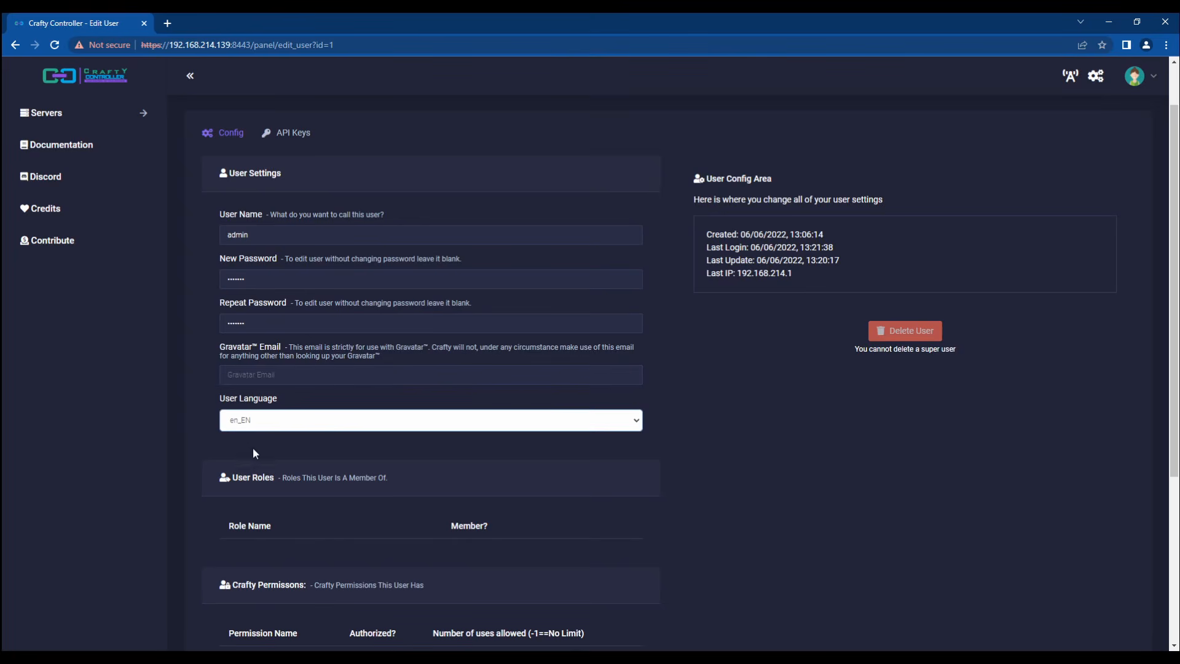
pyautogui.click(183, 439)
pyautogui.click(322, 429)
pyautogui.click(174, 480)
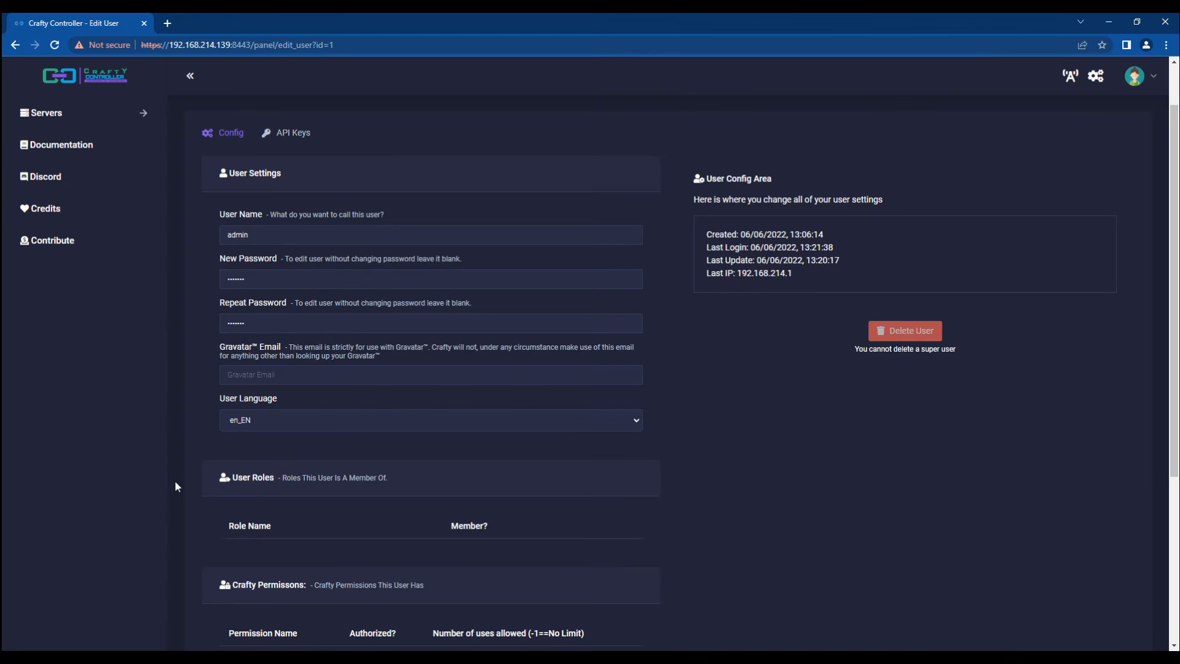
pyautogui.click(287, 416)
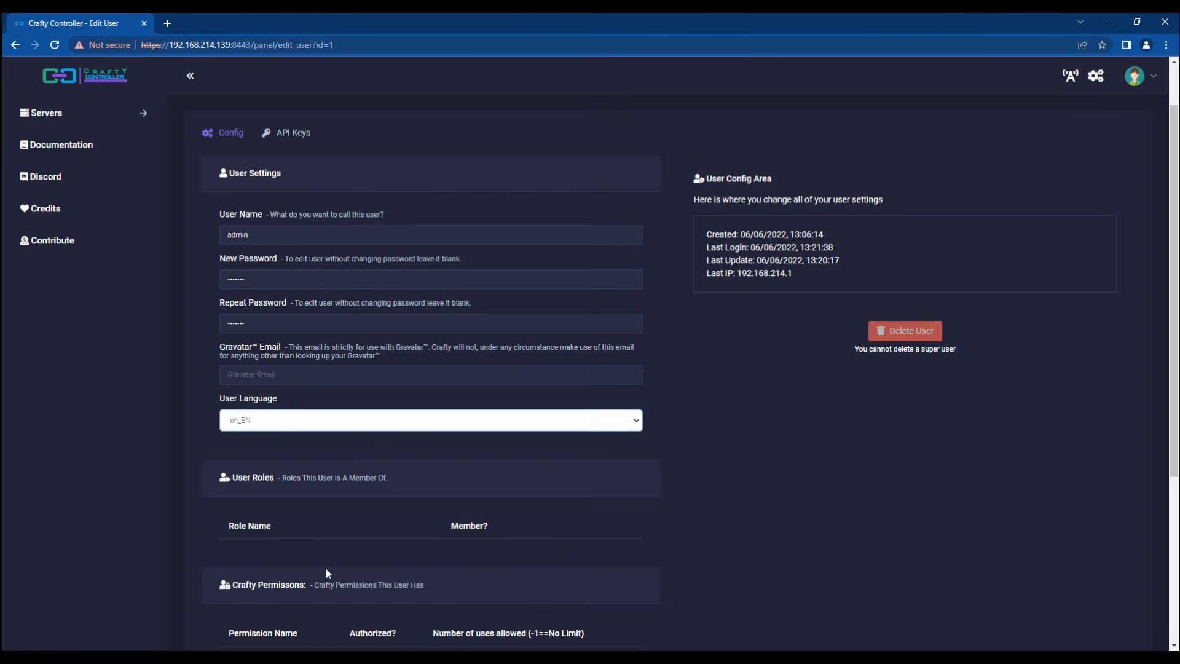
pyautogui.click(177, 487)
pyautogui.scroll(-4, 178, 465)
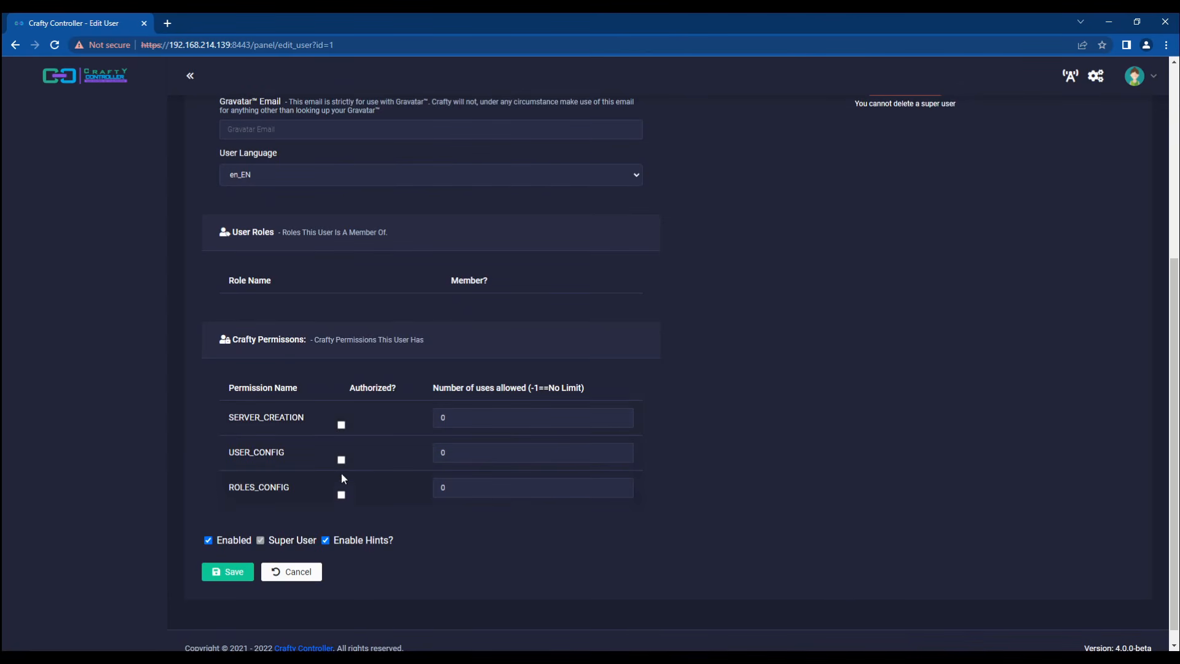
pyautogui.click(482, 488)
pyautogui.click(459, 454)
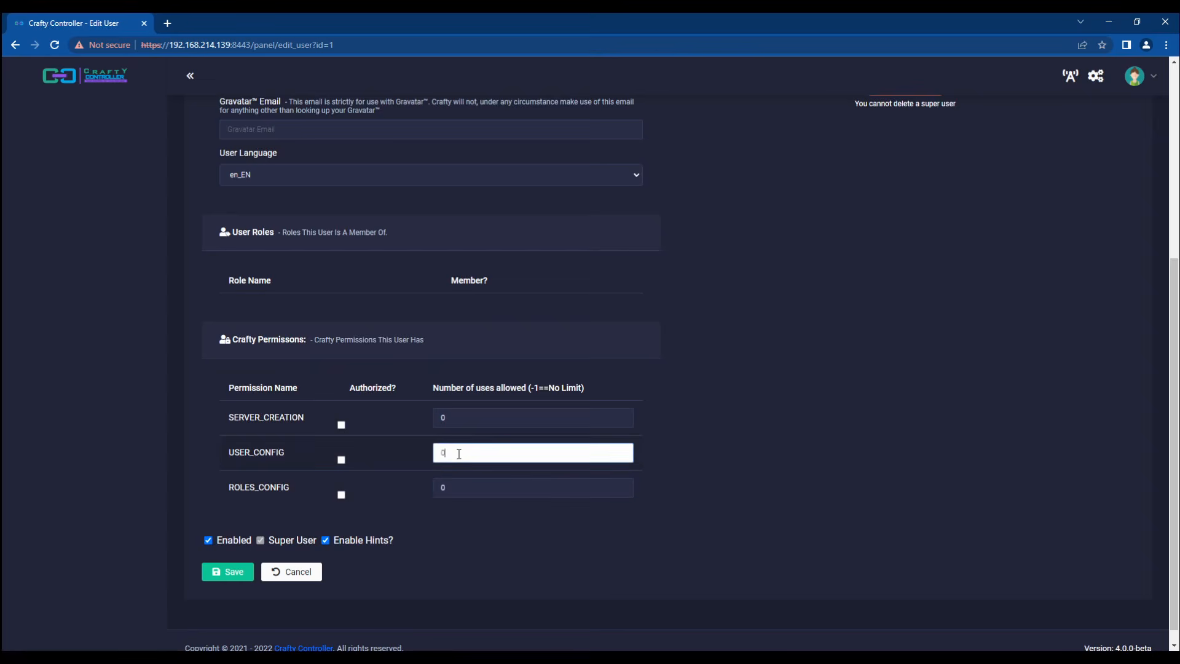
pyautogui.click(461, 416)
pyautogui.click(486, 437)
pyautogui.doubleClick(468, 417)
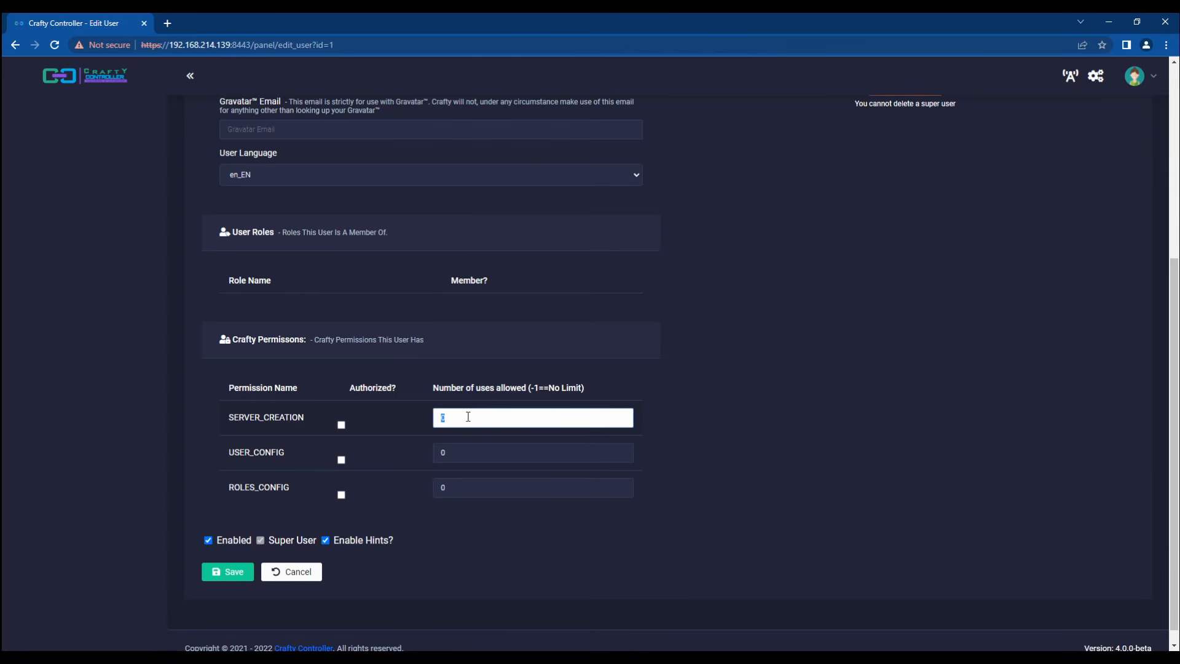
pyautogui.click(225, 572)
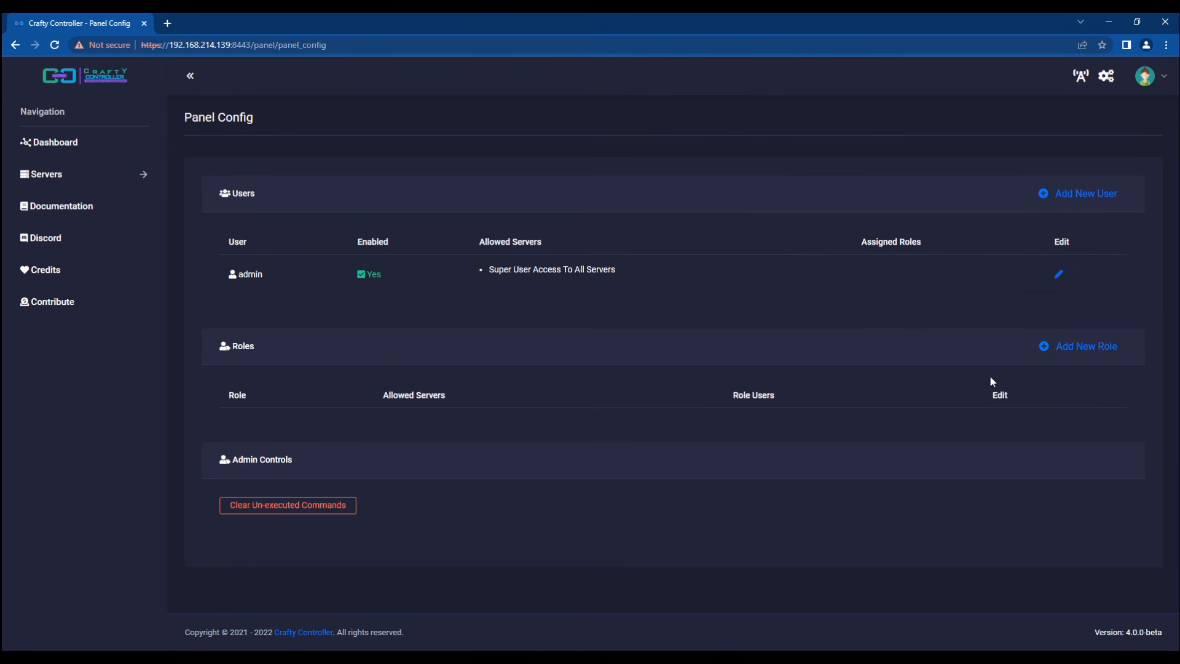
# Step: Add a new role named 'test role' and save it
pyautogui.click(1061, 346)
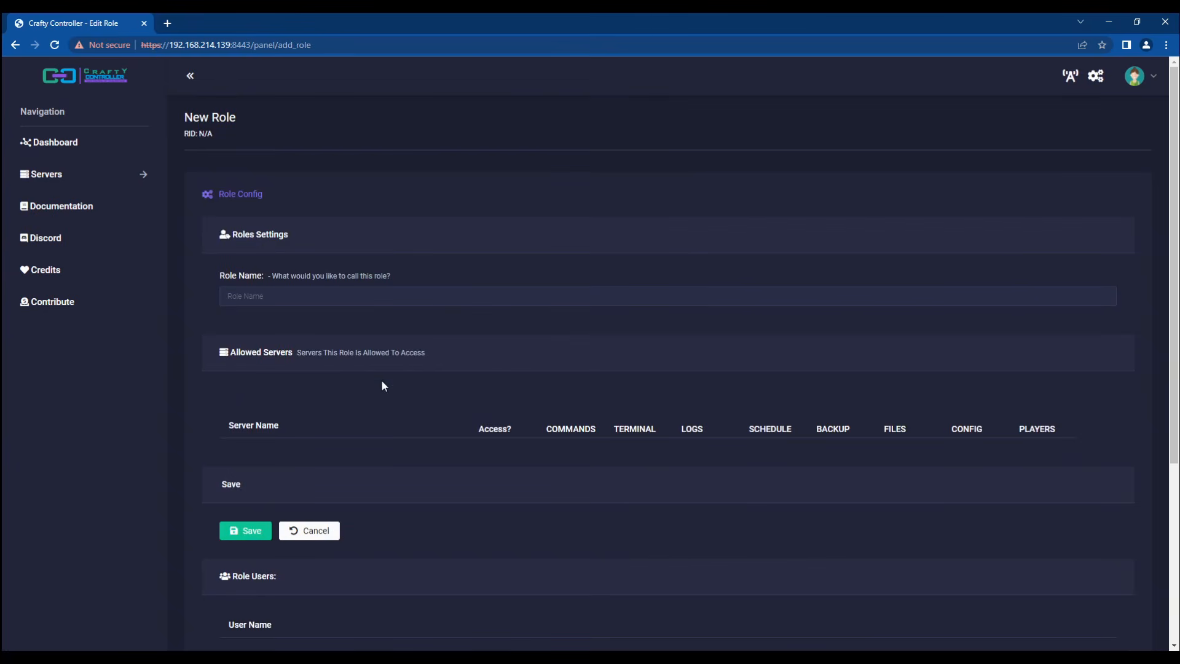
pyautogui.click(264, 296)
pyautogui.write('test role')
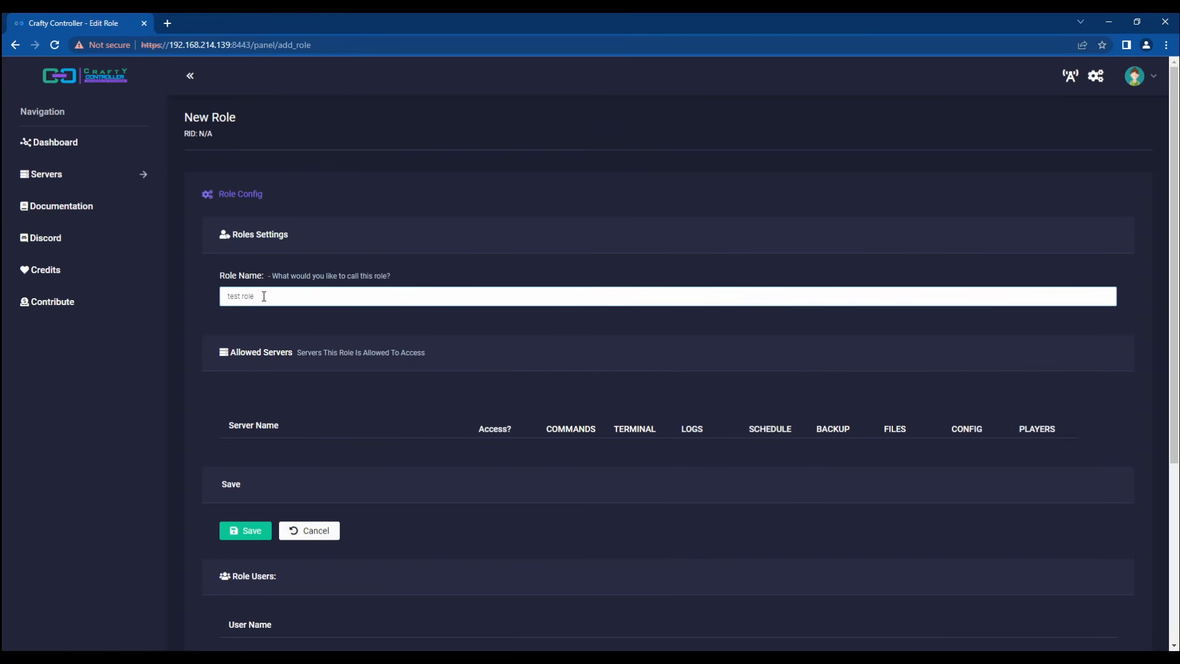
pyautogui.scroll(-5, 374, 311)
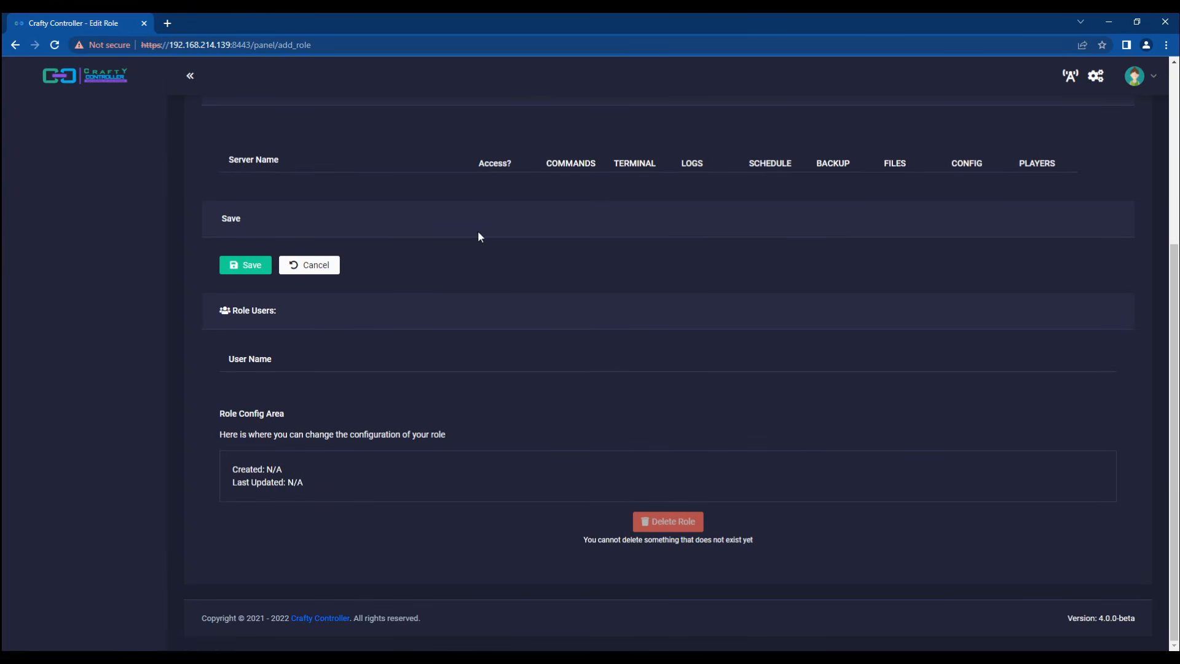
pyautogui.click(234, 265)
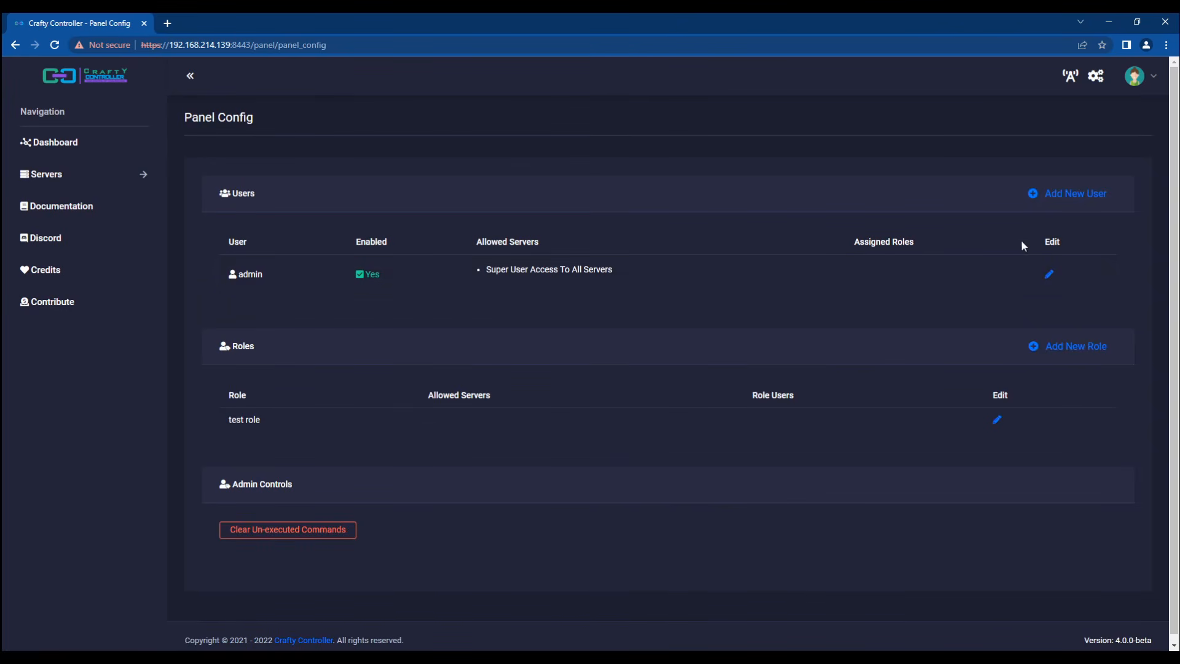
# Step: Start a new user named testuser and enter its password twice
pyautogui.click(1062, 195)
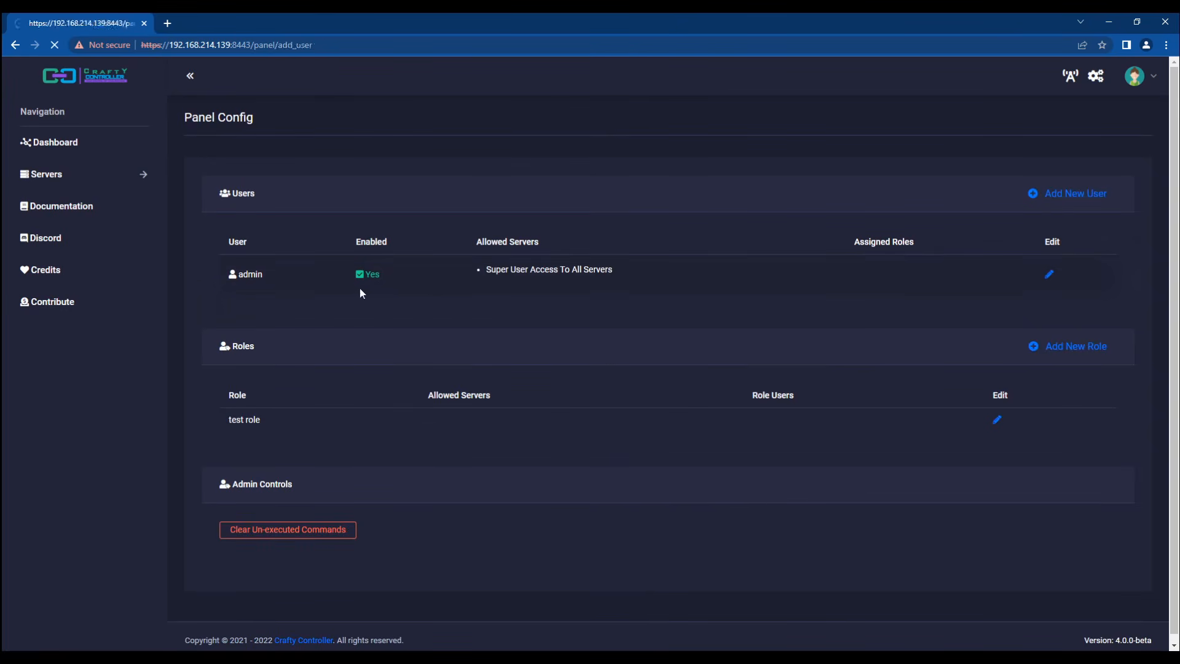
pyautogui.click(237, 303)
pyautogui.write('testuser')
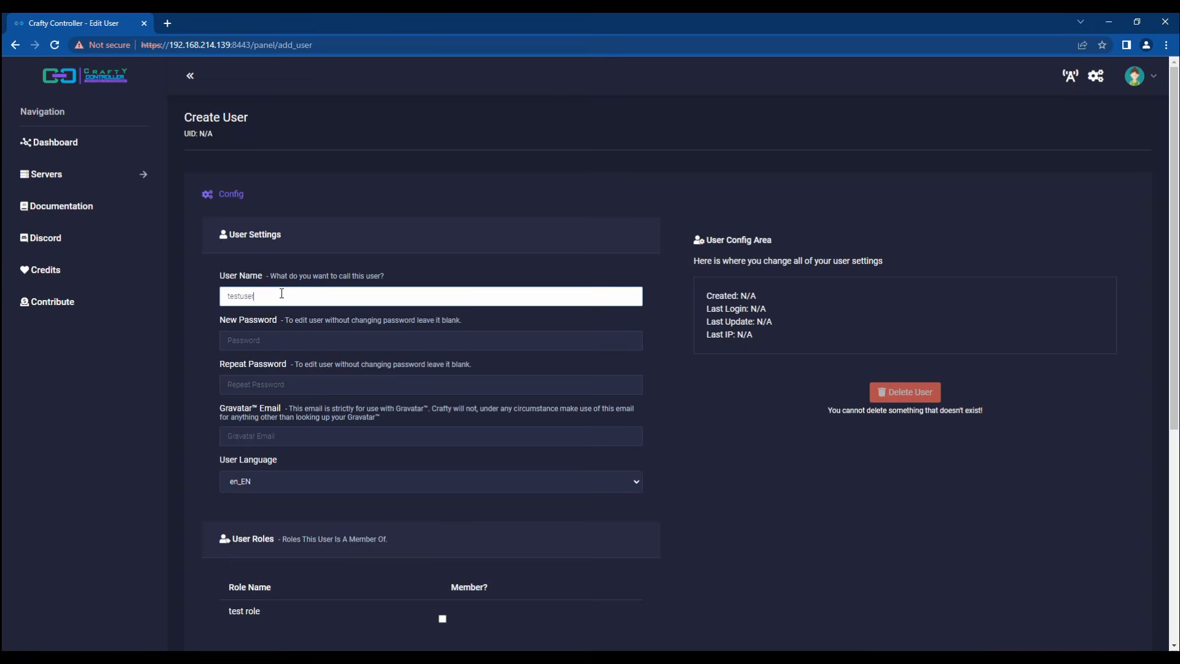
pyautogui.press('Tab')
pyautogui.write('test')
pyautogui.press('Tab')
pyautogui.write('test')
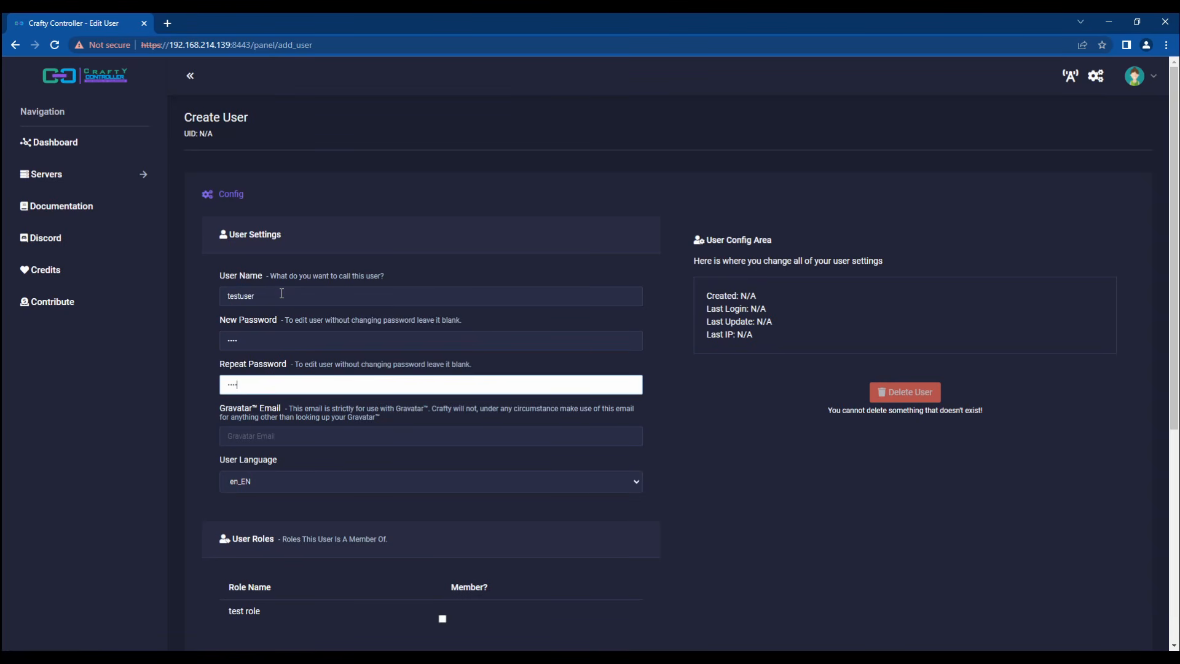
pyautogui.scroll(-3, 281, 293)
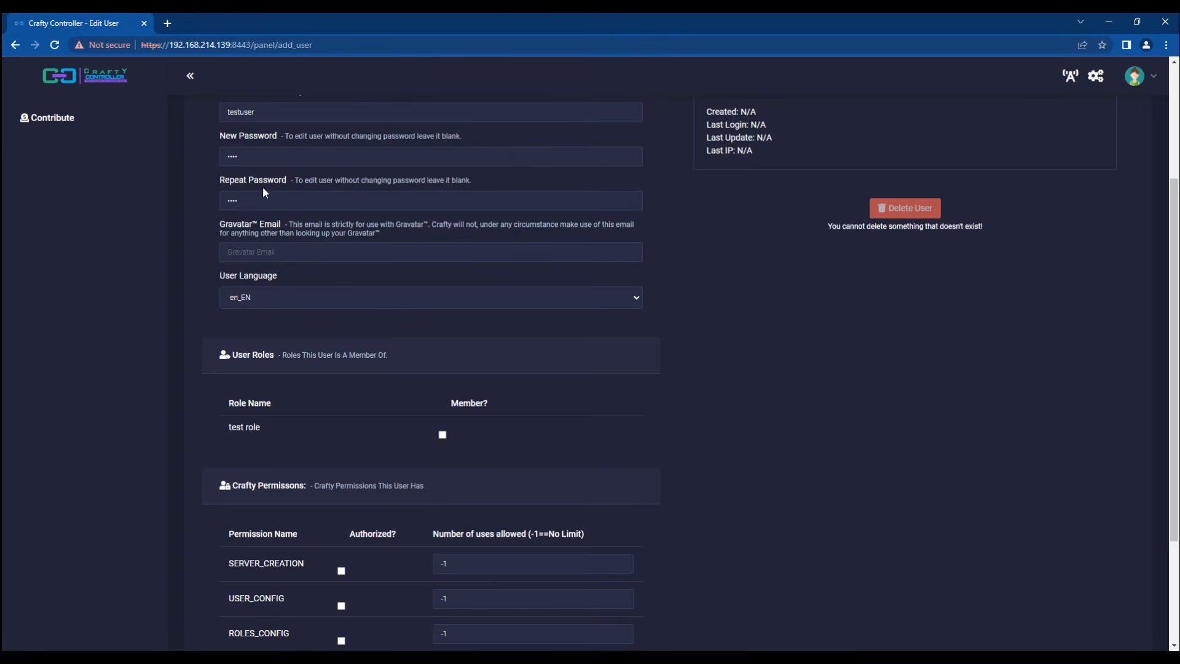
# Step: Put testuser in test role, allow SERVER_CREATION 2 times, and save the account
pyautogui.click(443, 435)
pyautogui.scroll(-3, 153, 472)
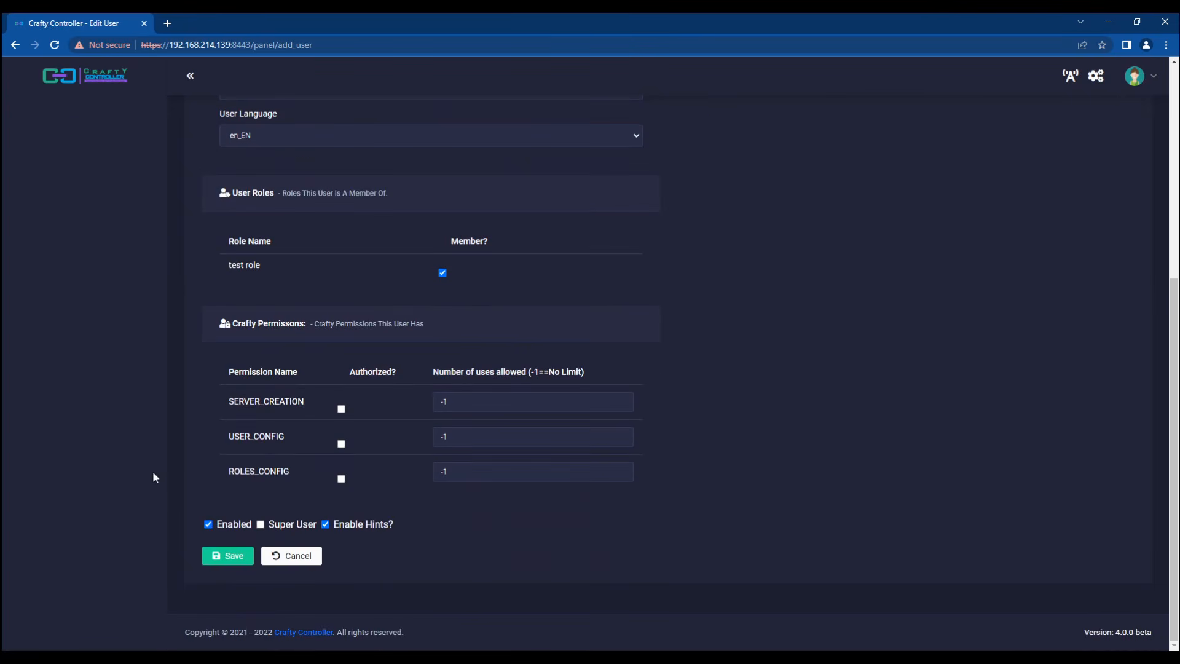
pyautogui.click(341, 410)
pyautogui.moveTo(467, 403); pyautogui.dragTo(389, 406)
pyautogui.write('2')
pyautogui.click(189, 431)
pyautogui.click(220, 550)
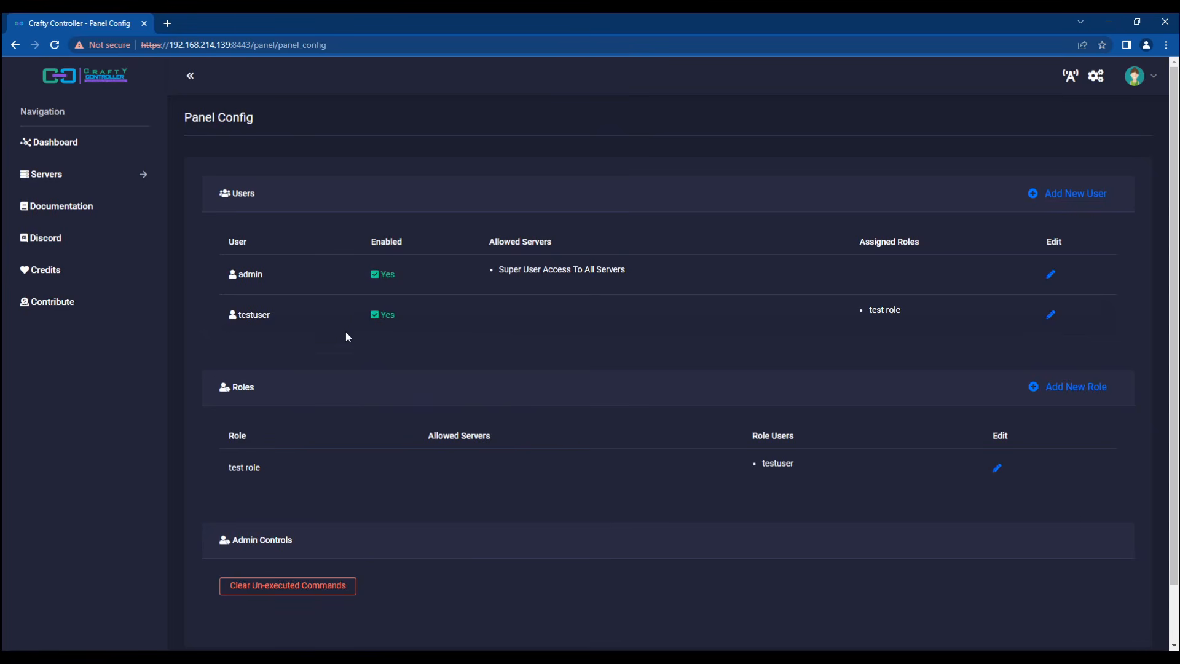
# Step: Look over the Dashboard, which lists no servers yet
pyautogui.doubleClick(875, 310)
pyautogui.doubleClick(894, 310)
pyautogui.click(871, 361)
pyautogui.doubleClick(776, 464)
pyautogui.click(800, 480)
# Step: Open the Create New Server page from the Dashboard
pyautogui.click(50, 148)
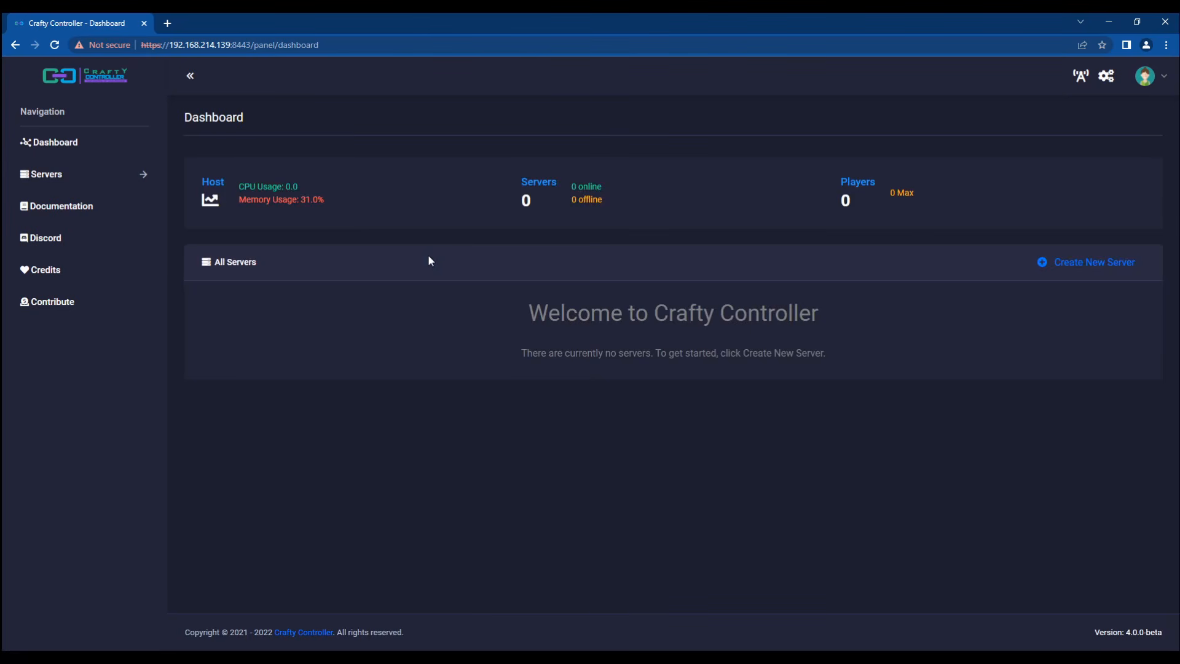
pyautogui.click(1078, 263)
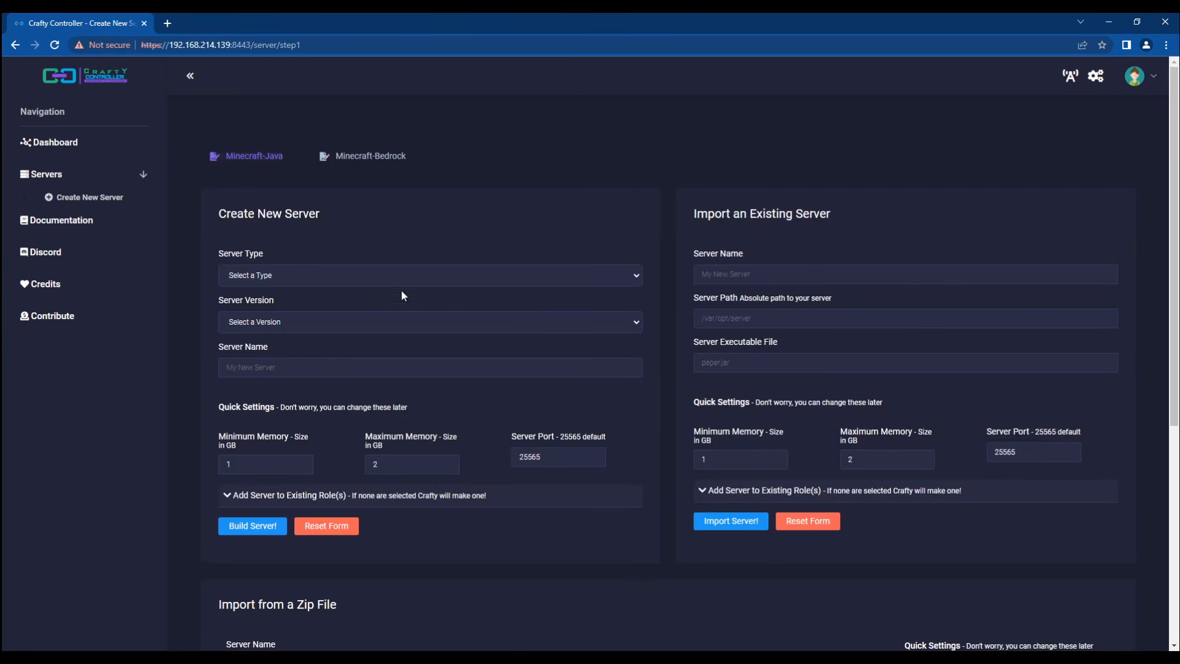
pyautogui.click(1148, 78)
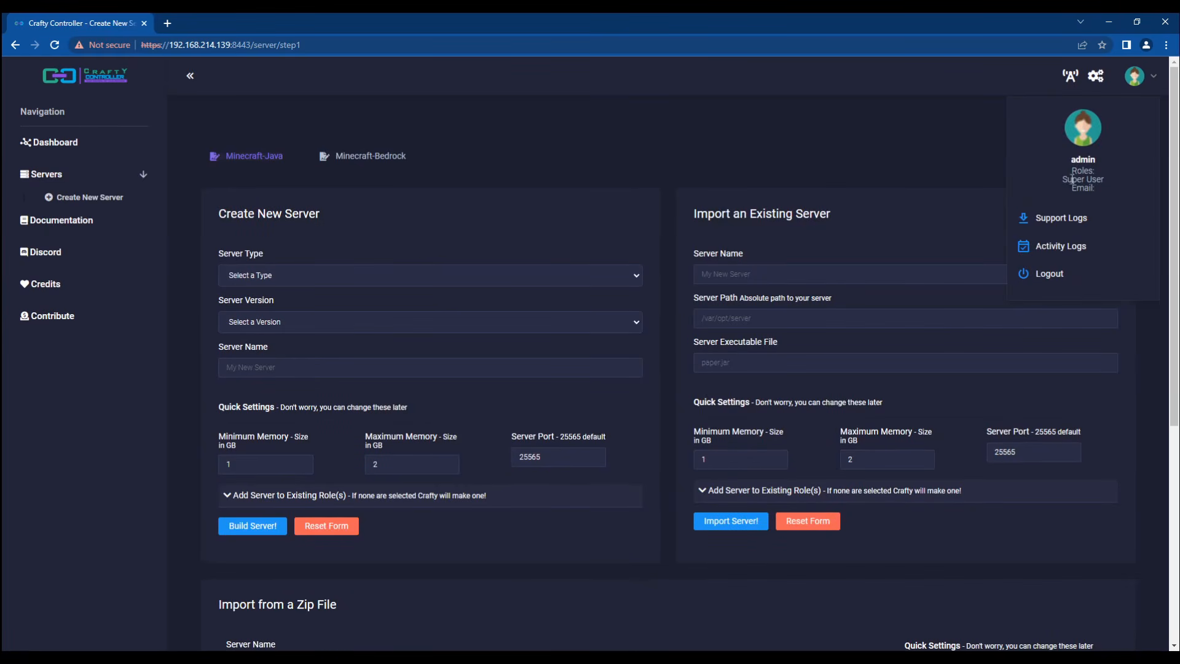
pyautogui.click(661, 193)
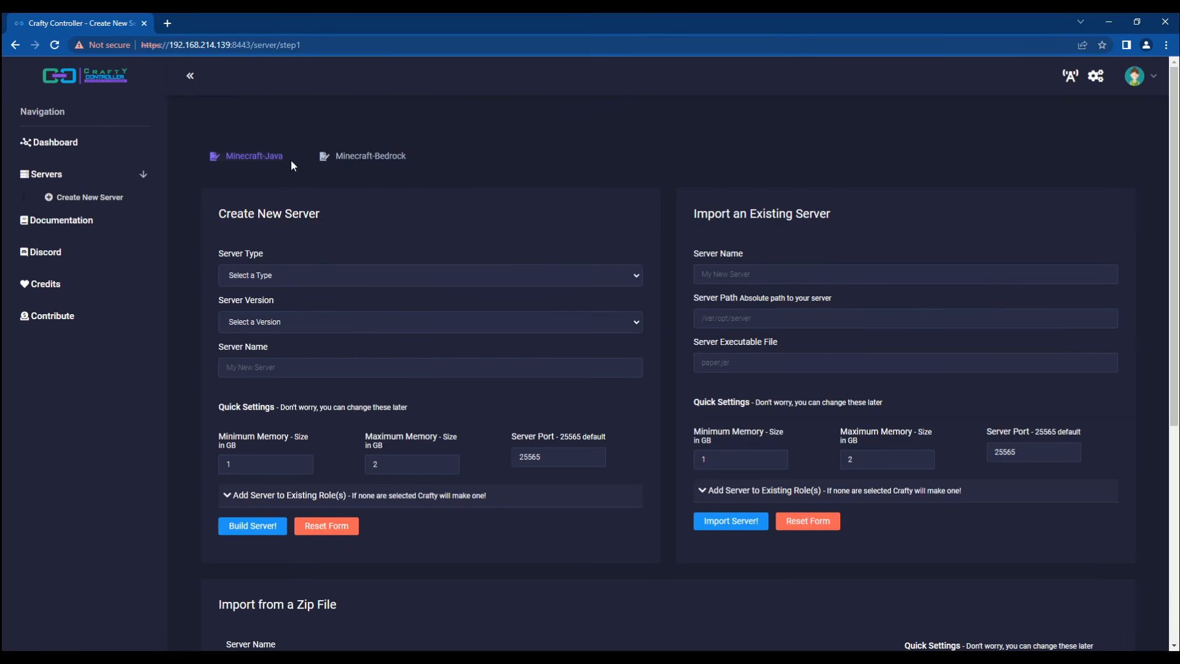
# Step: Browse the Bedrock and zip import options, then return to the Minecraft-Java tab
pyautogui.click(352, 159)
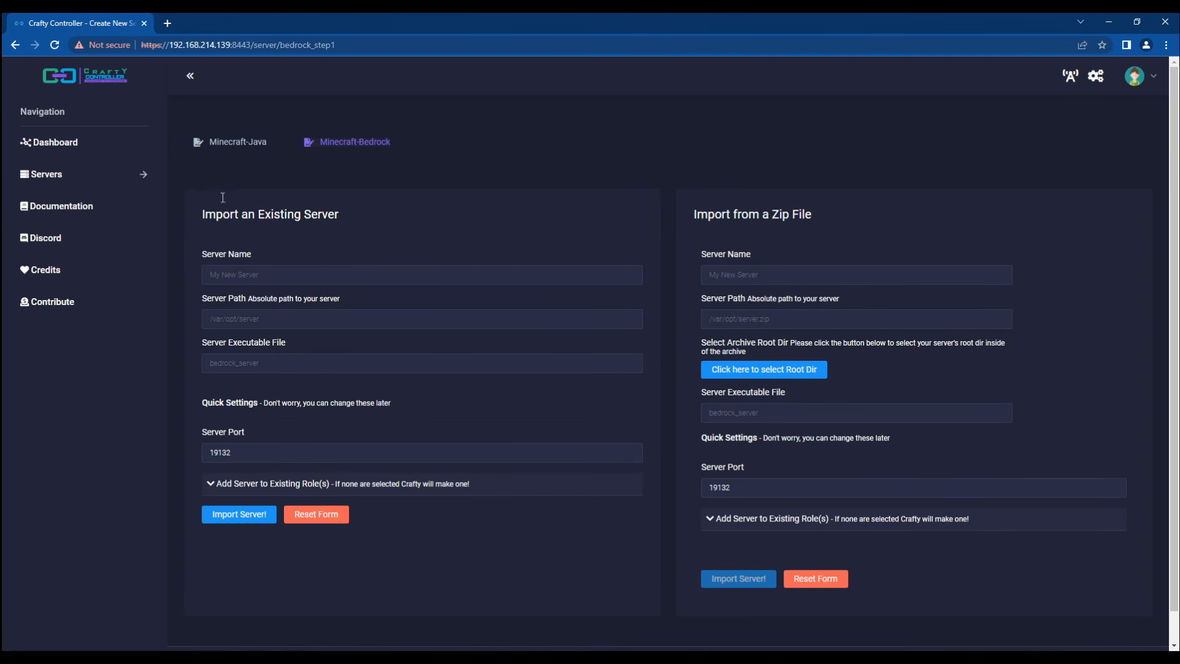
pyautogui.click(279, 271)
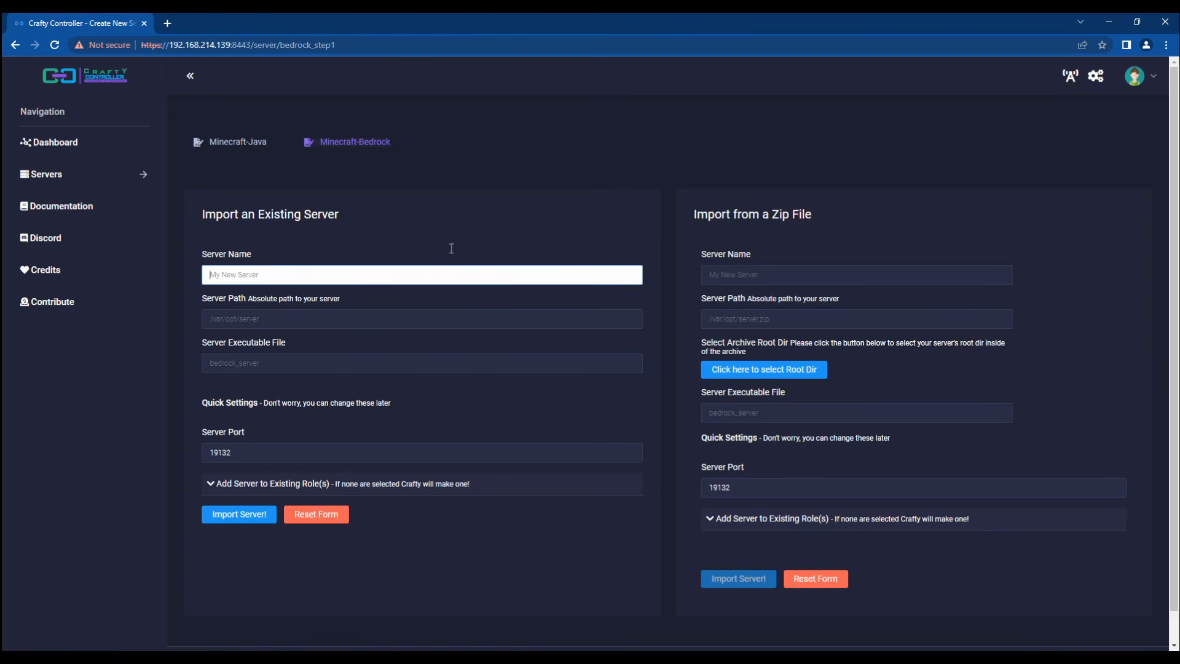
pyautogui.click(475, 233)
pyautogui.tripleClick(752, 214)
pyautogui.click(810, 236)
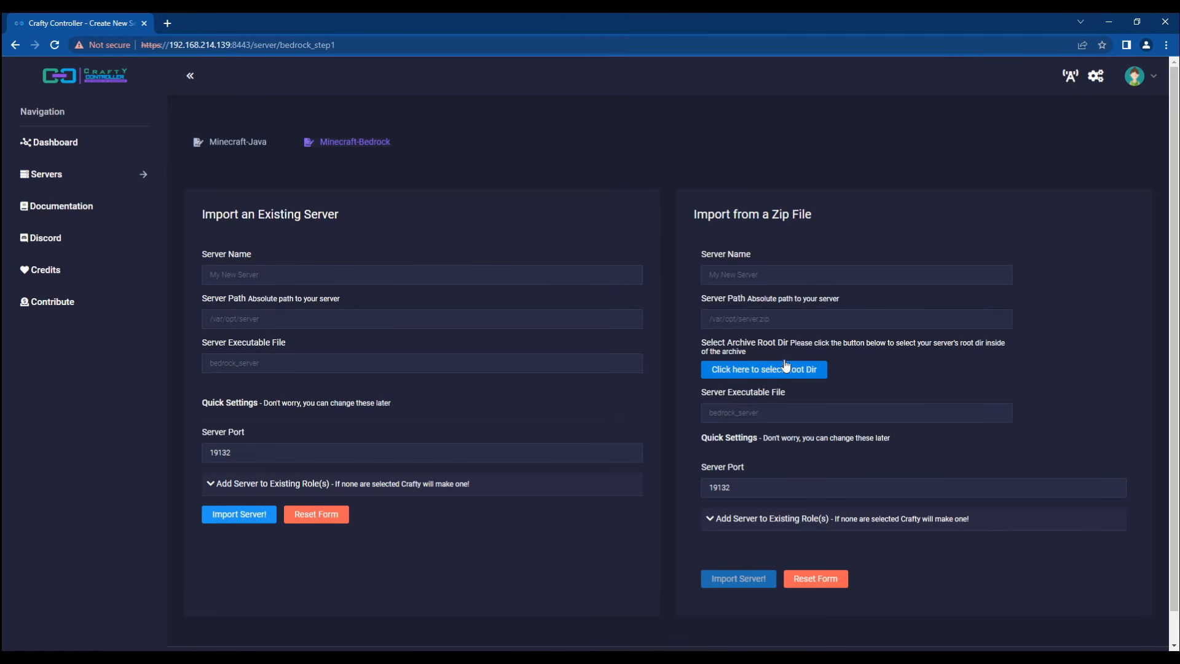
pyautogui.click(732, 319)
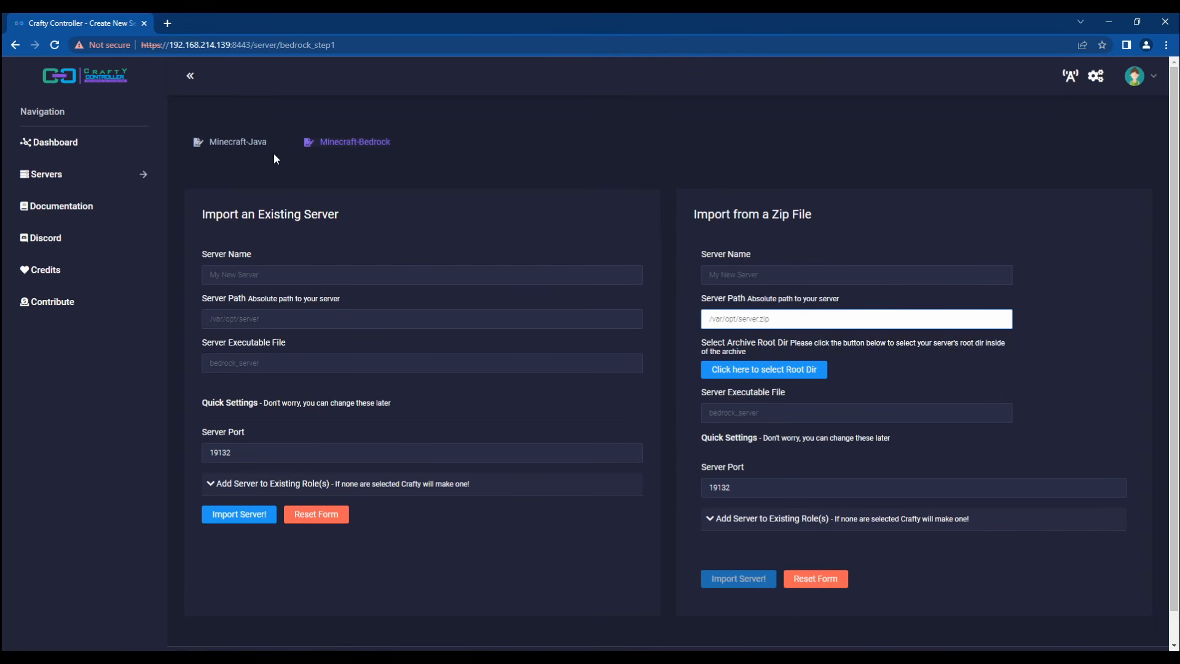
pyautogui.click(234, 143)
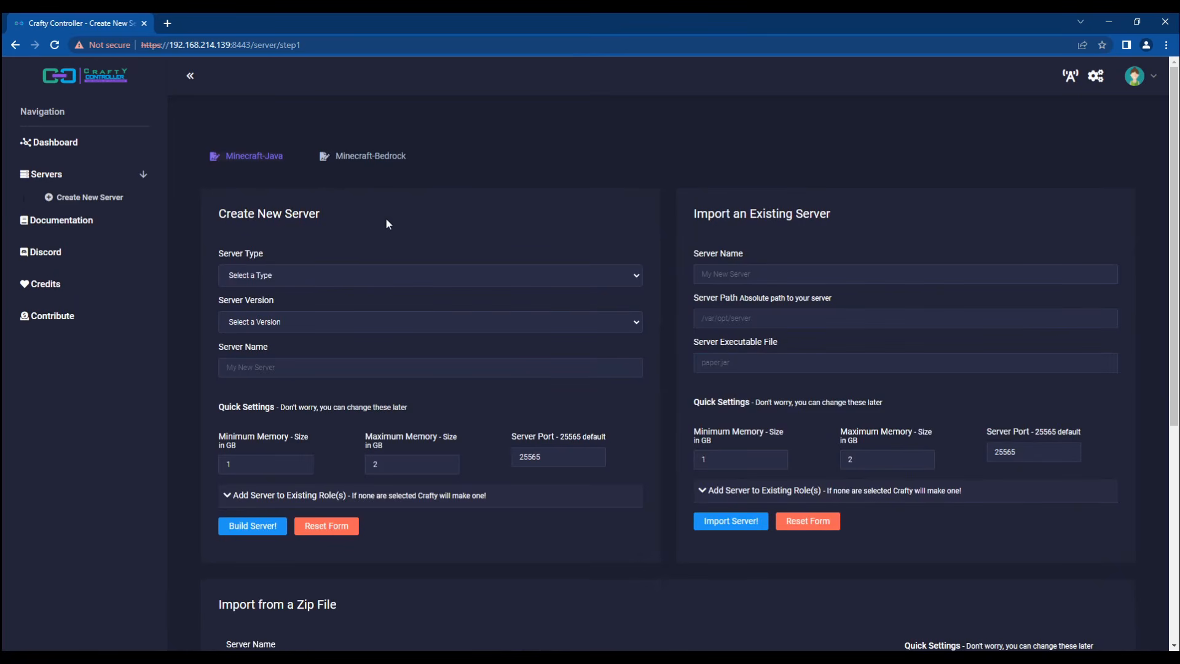
pyautogui.scroll(-5, 462, 219)
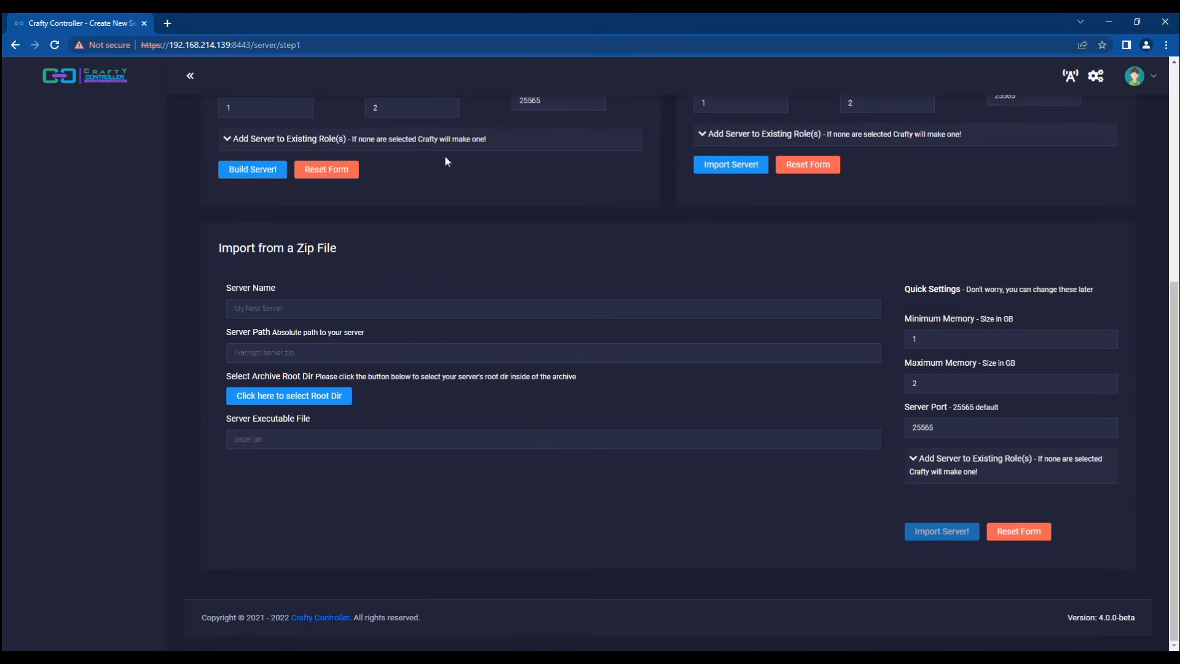
pyautogui.scroll(5, 401, 163)
# Step: Choose Paper 1.18.2, name the server 'My First Server', keep port 25565, and tick test role
pyautogui.click(348, 276)
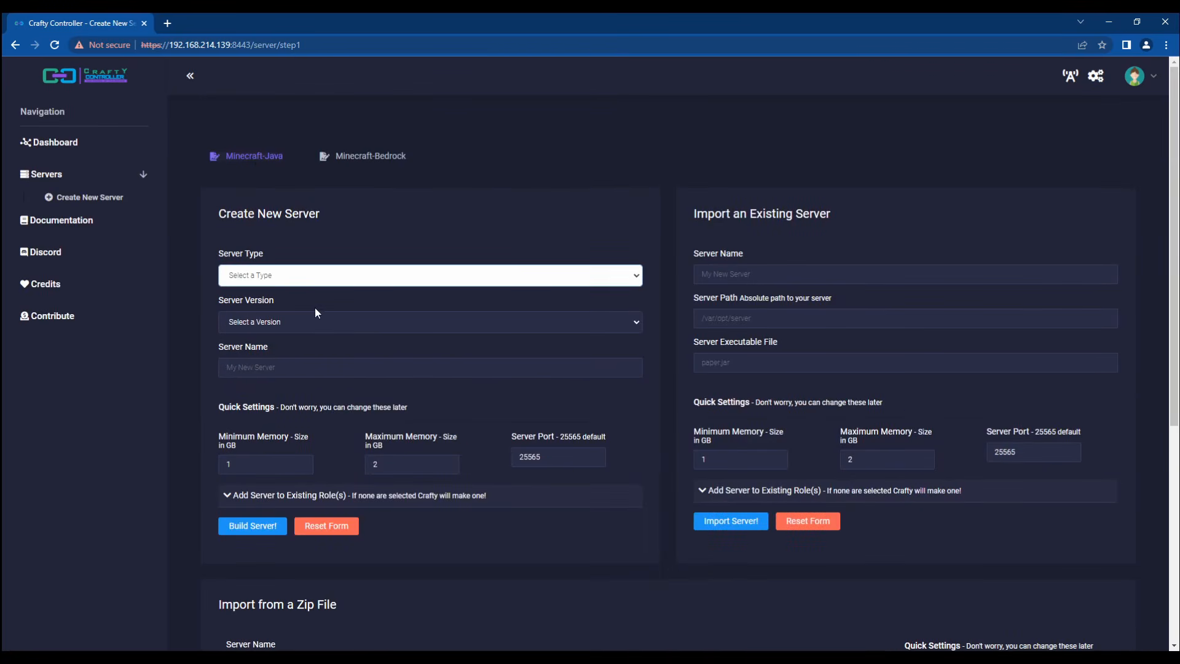
pyautogui.click(249, 367)
pyautogui.click(301, 367)
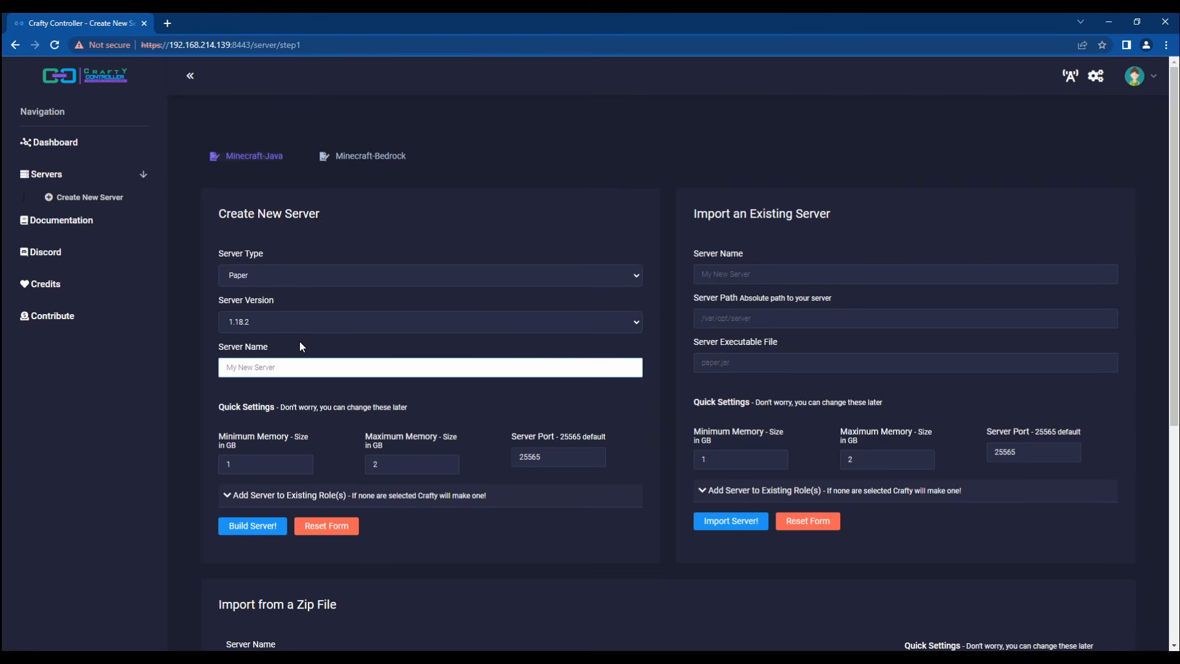
pyautogui.write('My First Server')
pyautogui.press('Tab')
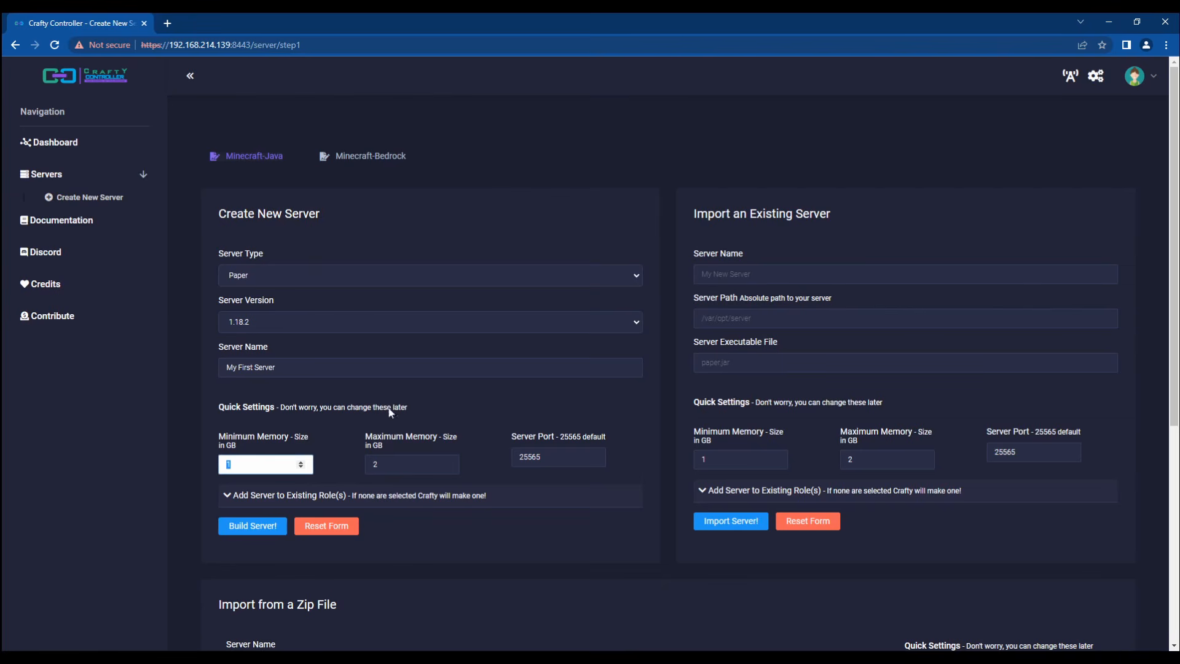
pyautogui.doubleClick(533, 458)
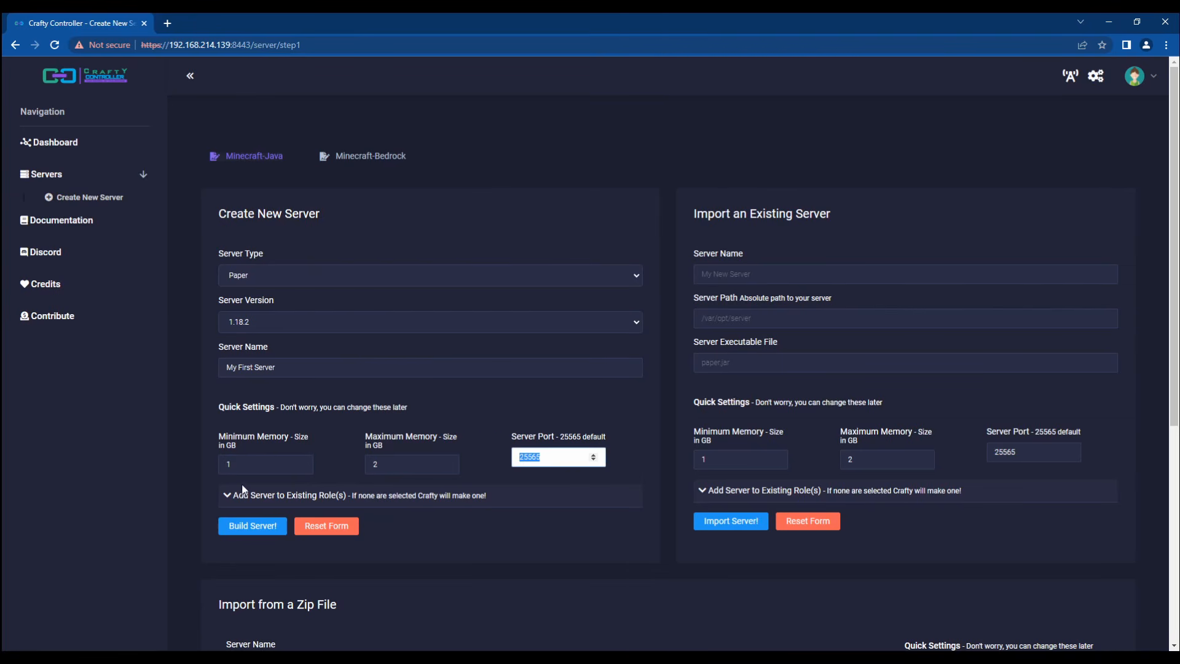
pyautogui.click(223, 493)
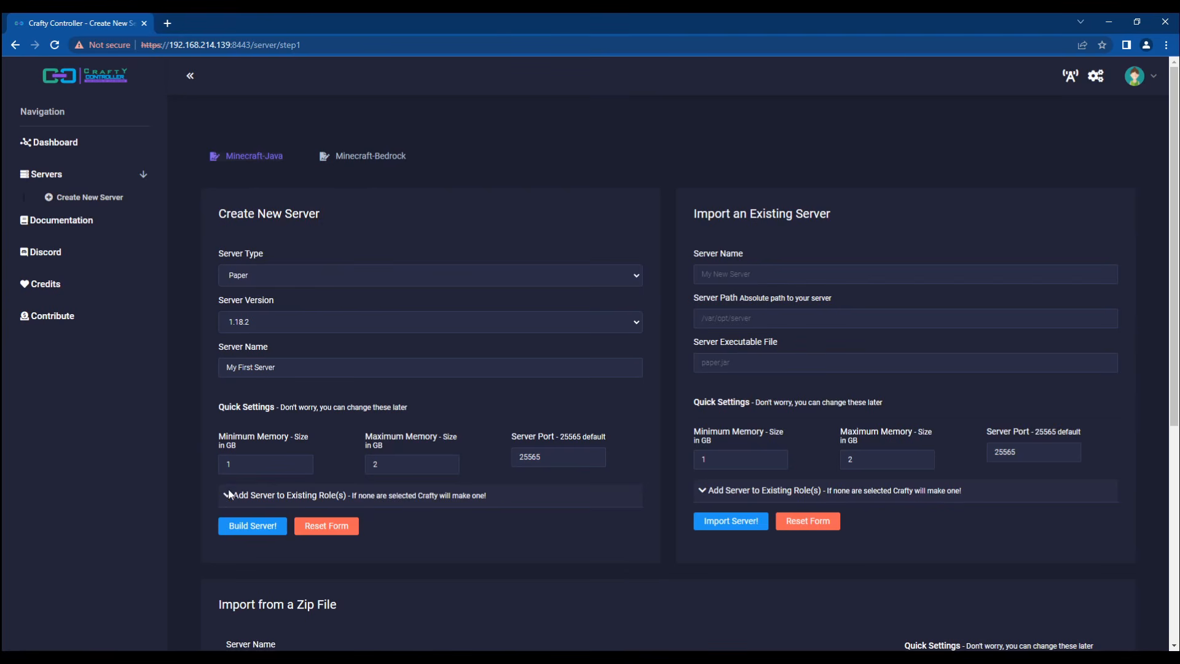
pyautogui.scroll(-1, 252, 521)
pyautogui.scroll(-1, 251, 504)
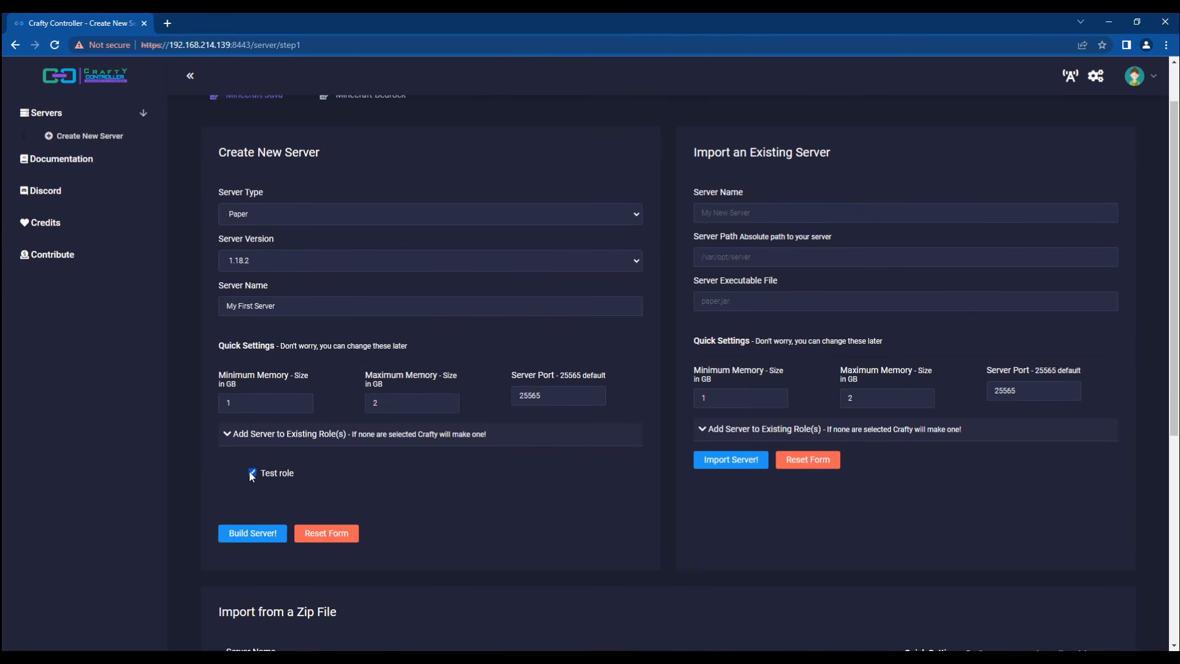
pyautogui.doubleClick(226, 435)
# Step: Build My First Server, cancel the Kill Process prompt, and start the server
pyautogui.click(246, 534)
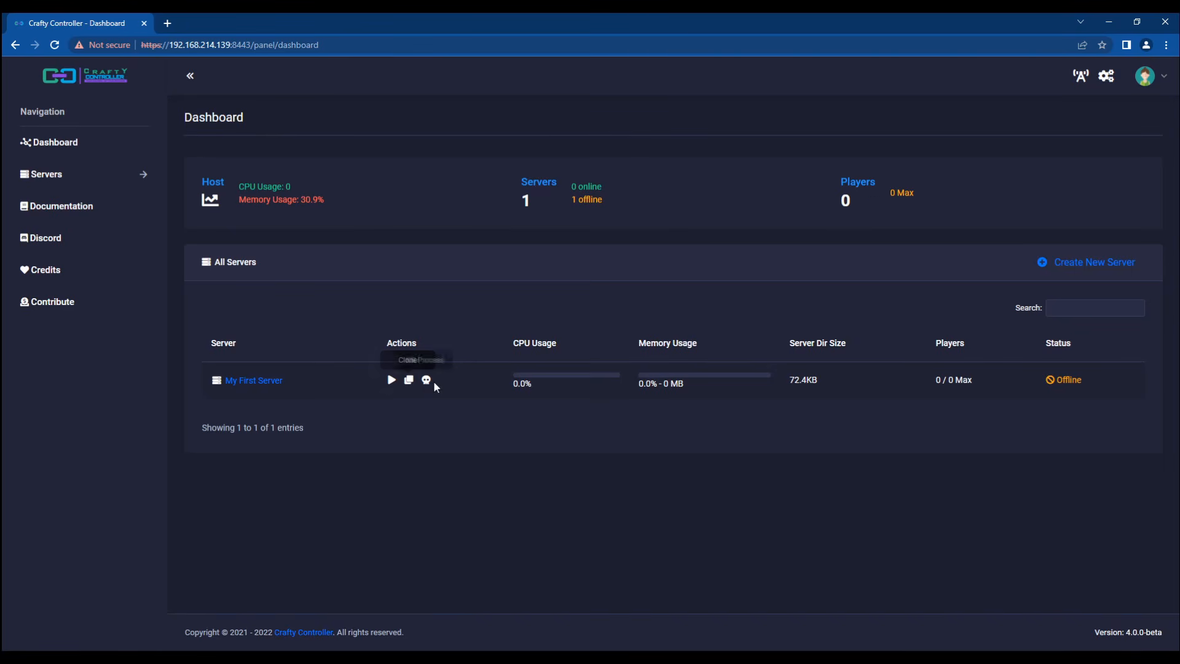
pyautogui.click(426, 380)
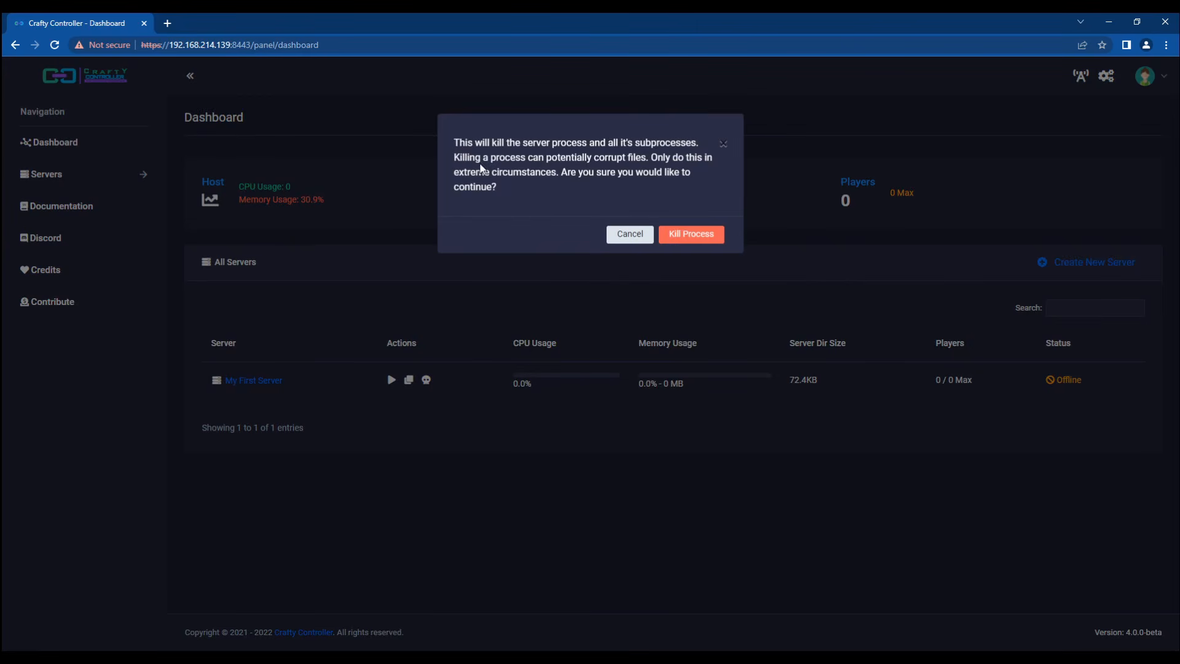
pyautogui.click(631, 235)
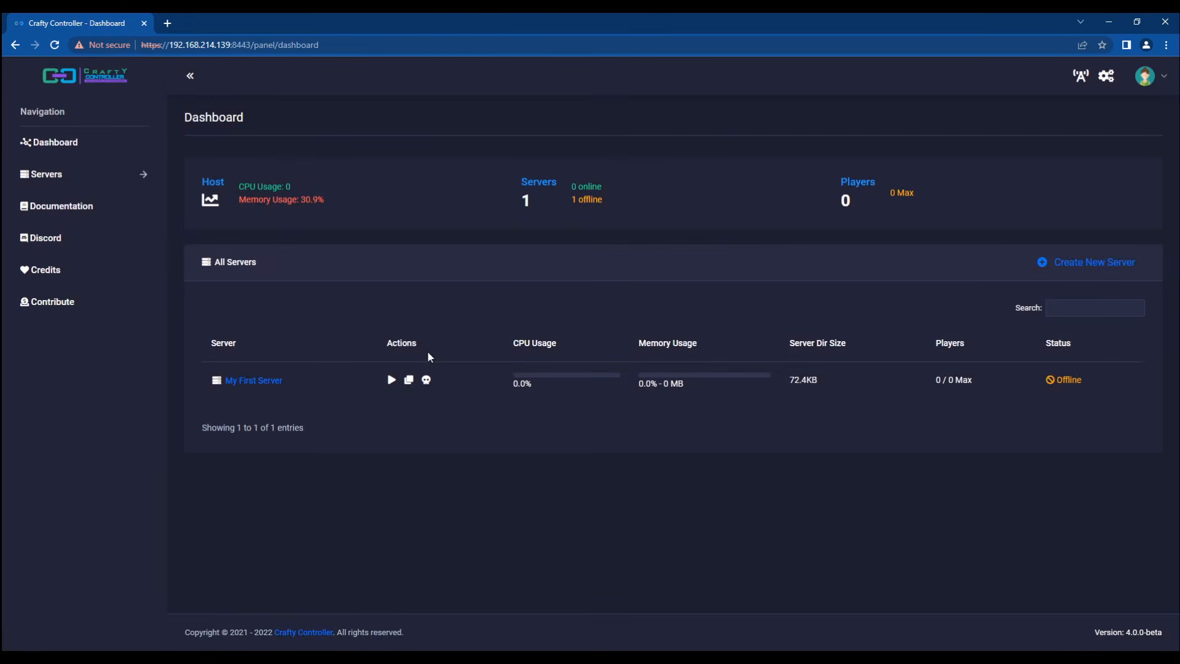
pyautogui.click(391, 380)
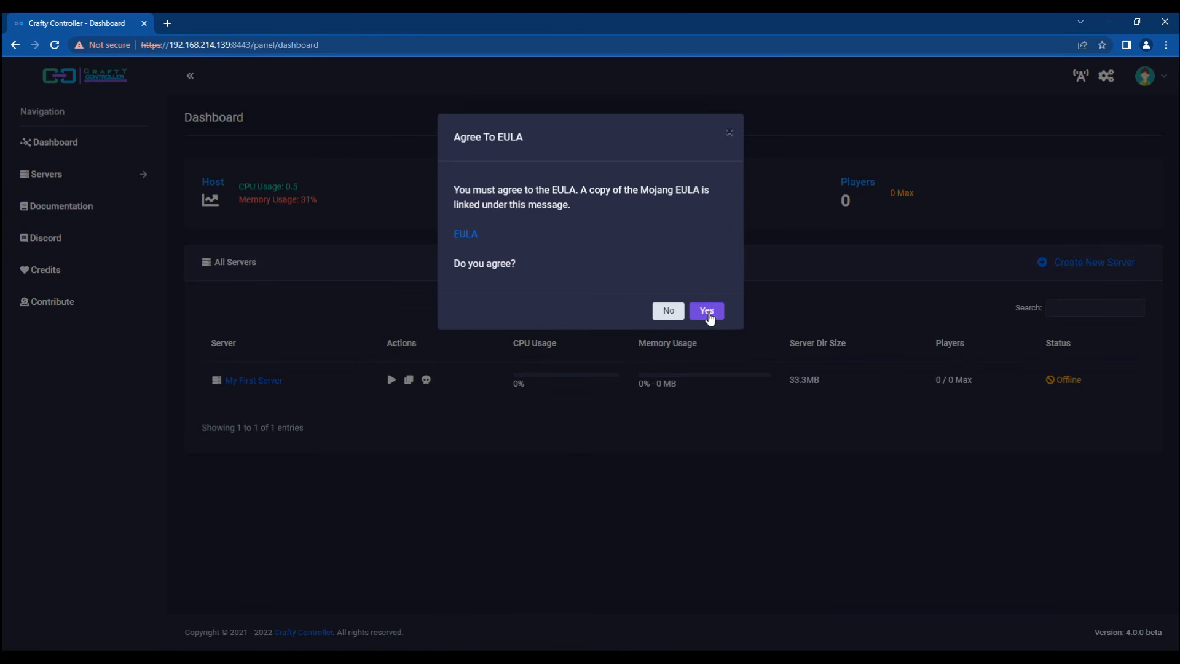
# Step: Agree to the Minecraft EULA and open My First Server's details page
pyautogui.click(707, 311)
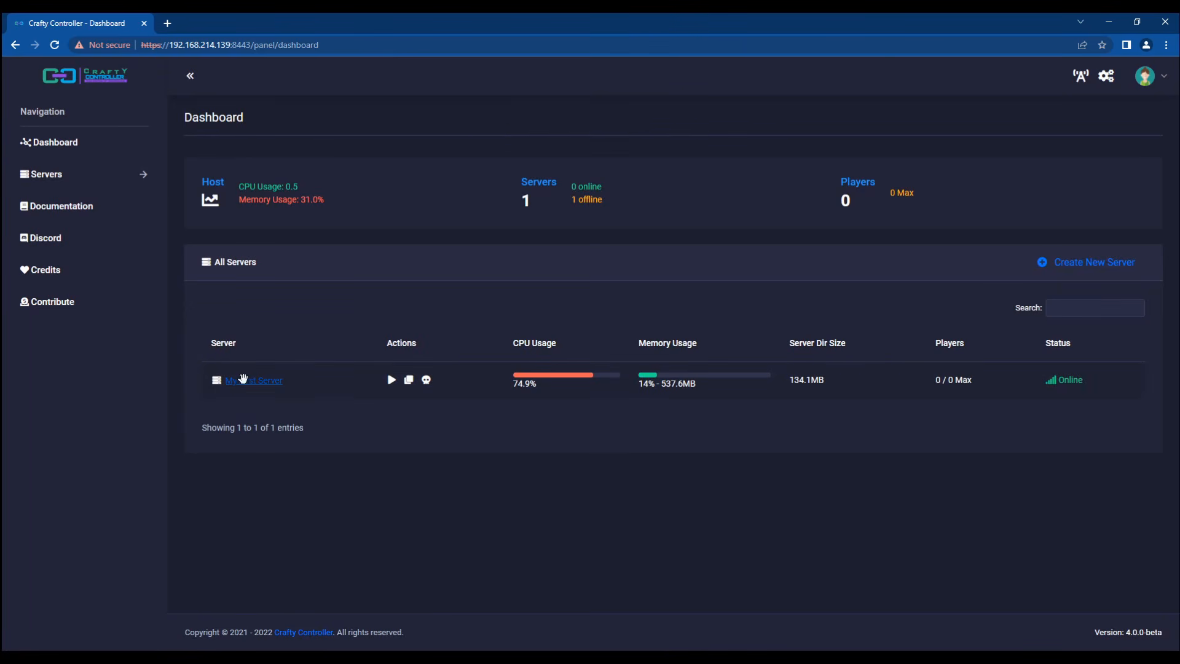
pyautogui.click(249, 380)
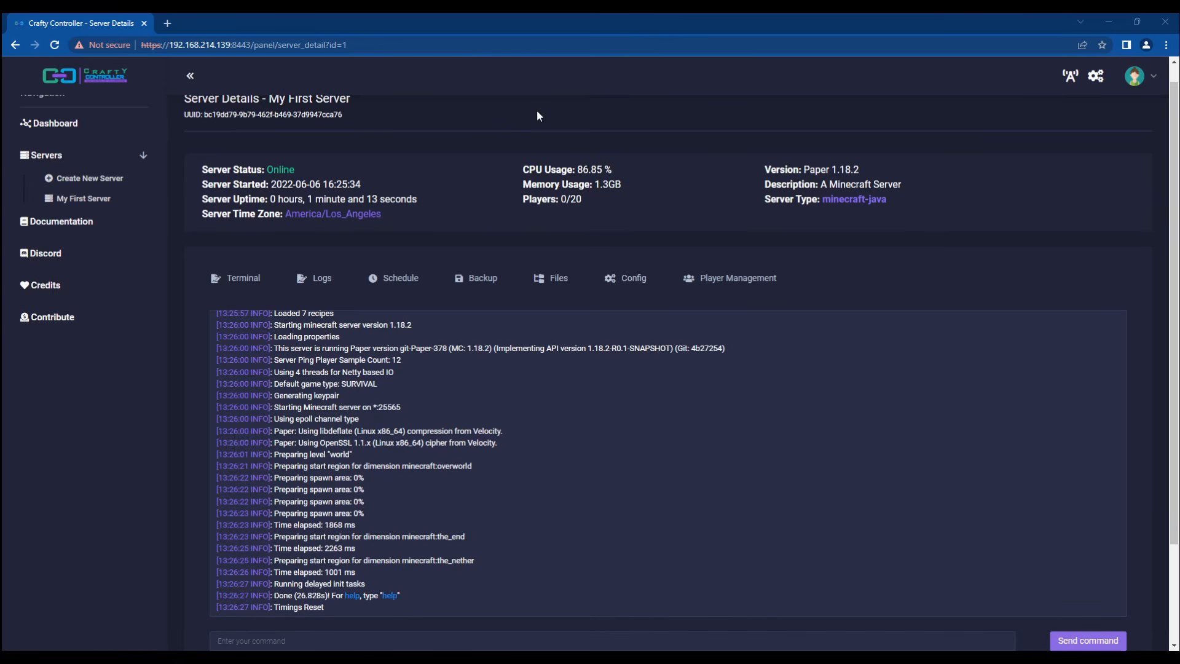
# Step: Reopen My First Server and send 'say hello world' from the terminal
pyautogui.click(75, 122)
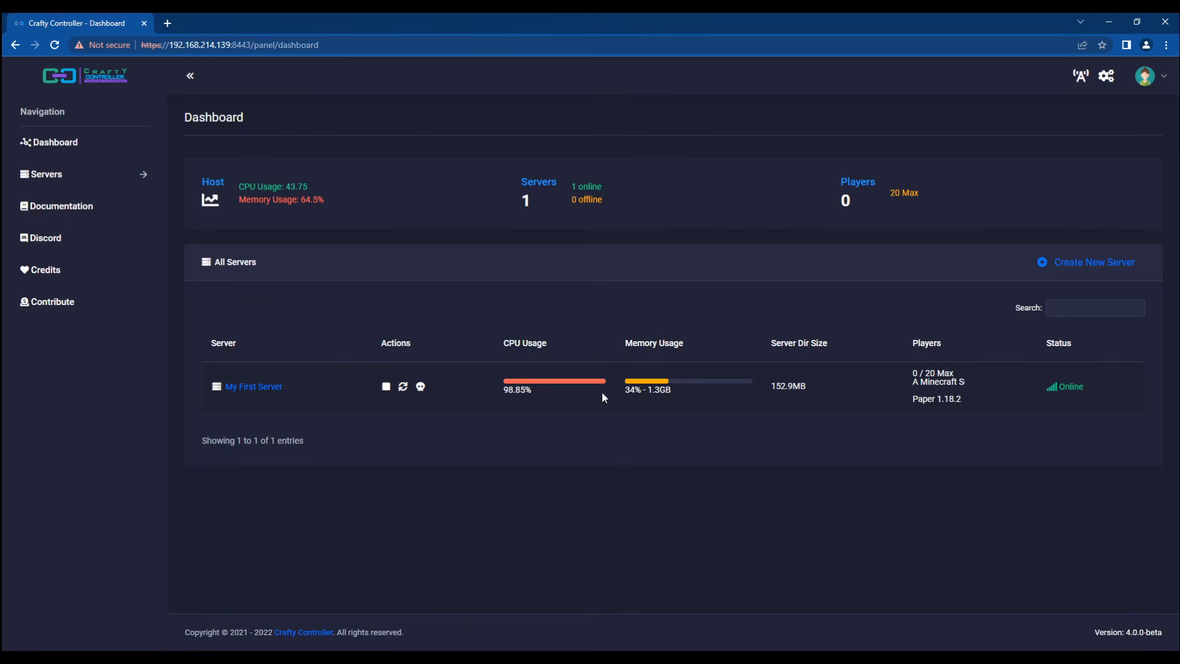
pyautogui.click(252, 385)
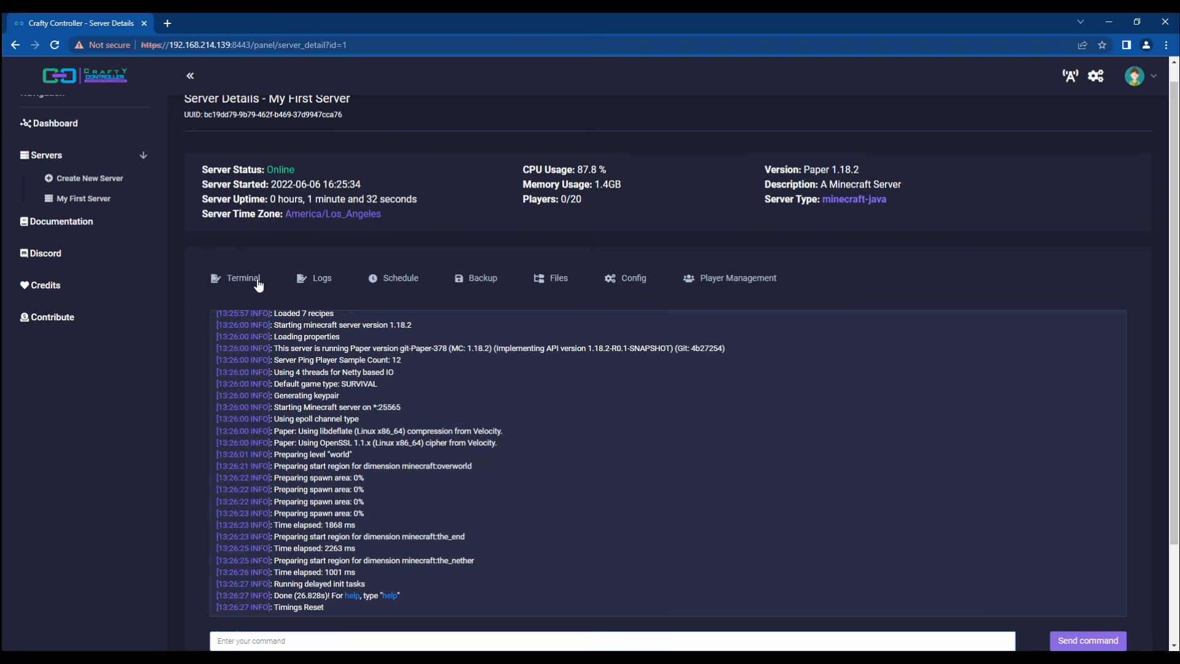
pyautogui.scroll(-2, 300, 303)
pyautogui.click(259, 519)
pyautogui.write('a')
pyautogui.write('y hello world')
pyautogui.press('Return')
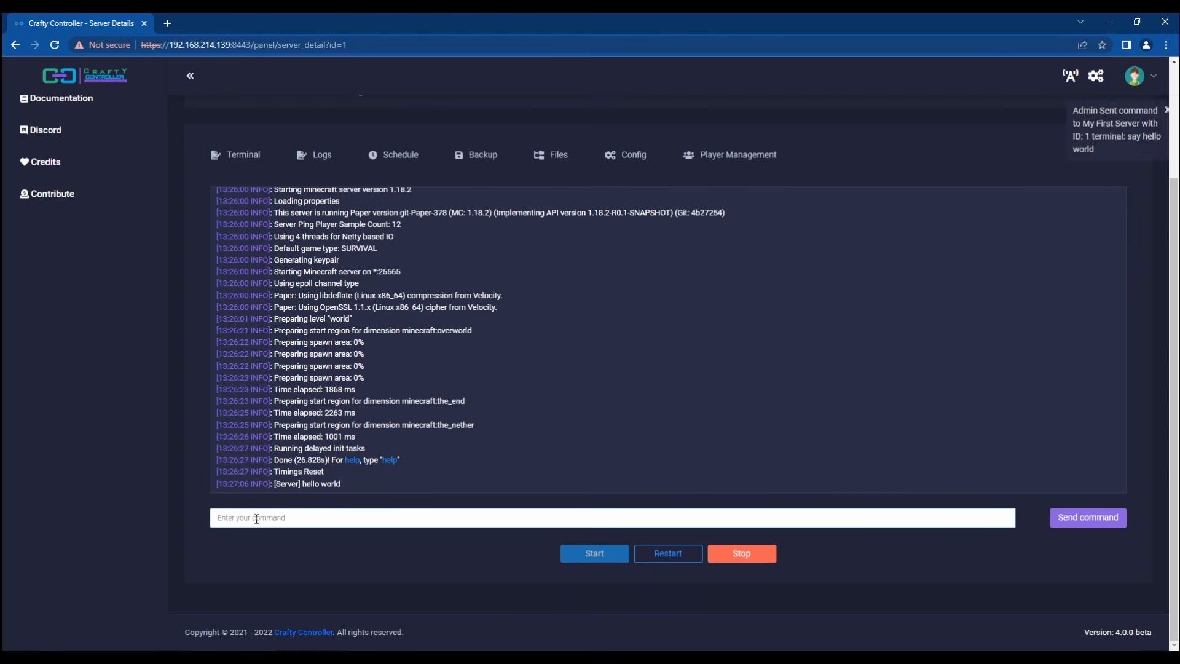
pyautogui.tripleClick(314, 484)
pyautogui.click(502, 508)
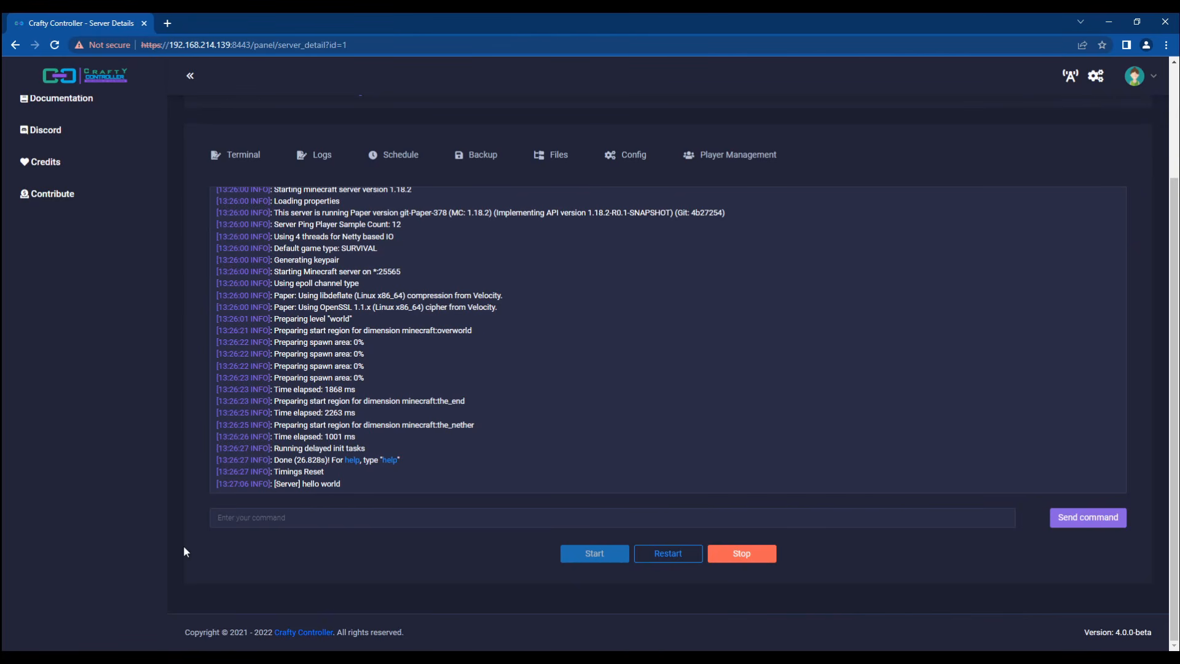
# Step: Check the hello world line in the server's Logs tab, then go to Schedules
pyautogui.scroll(3, 293, 304)
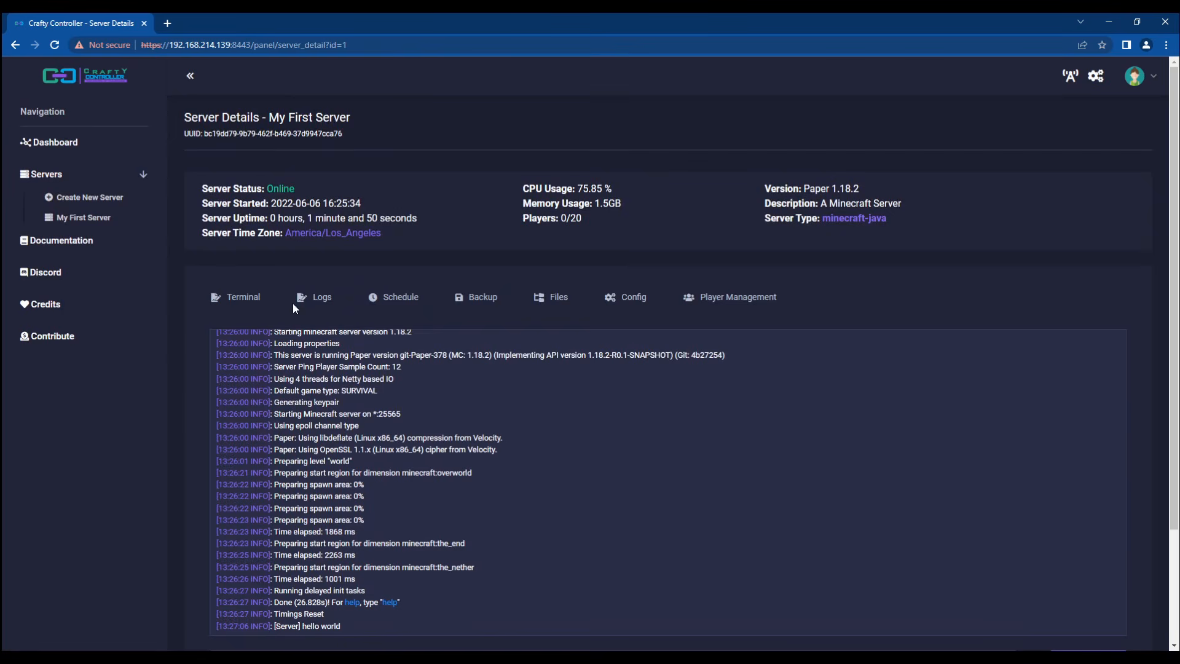
pyautogui.scroll(-1, 197, 378)
pyautogui.click(316, 235)
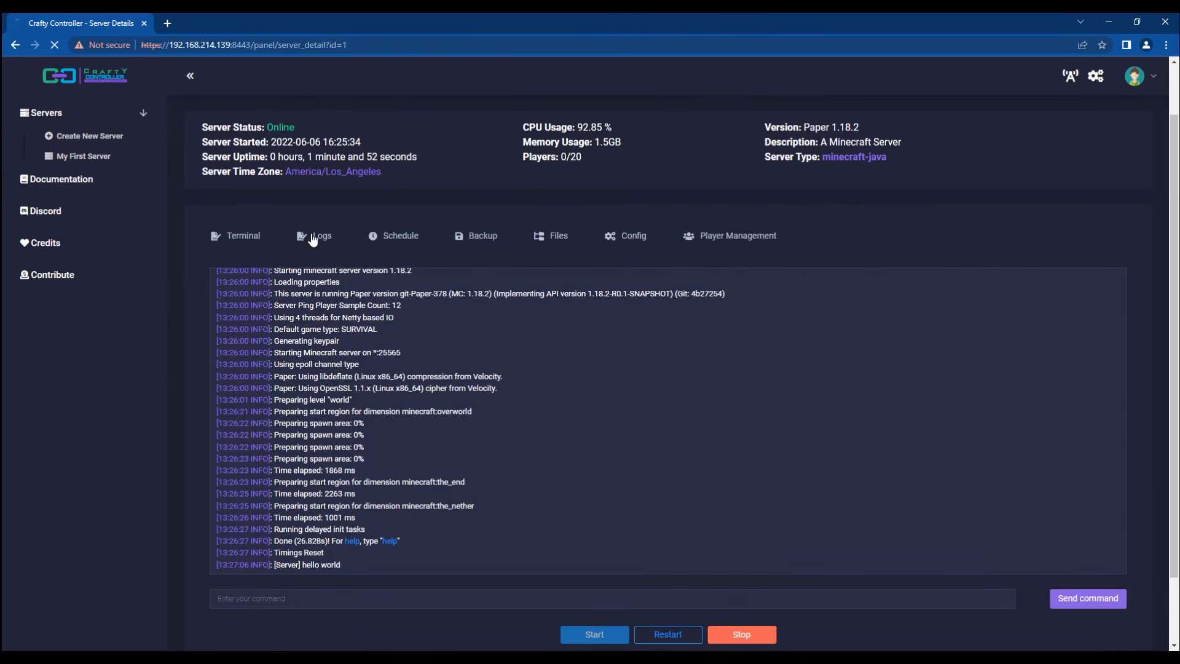
pyautogui.scroll(-1, 182, 455)
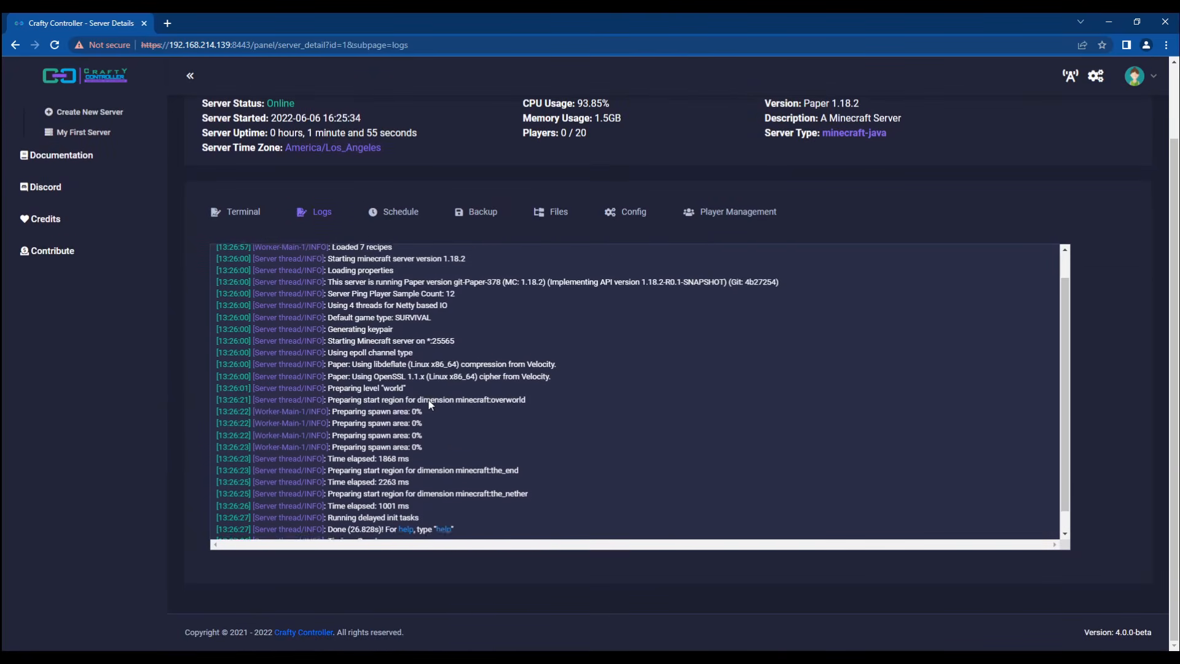
pyautogui.scroll(-1, 430, 404)
pyautogui.click(406, 213)
# Step: Save a Basic schedule running custom command 'say hello world basic' every 1 minute
pyautogui.click(1018, 348)
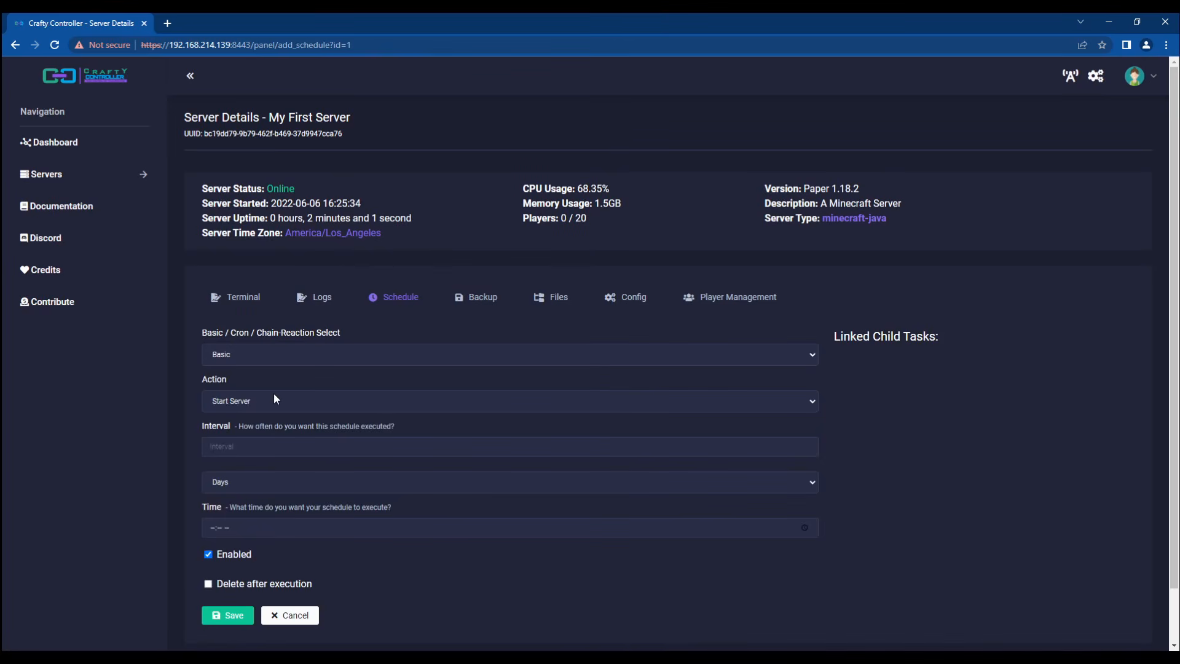
pyautogui.click(254, 364)
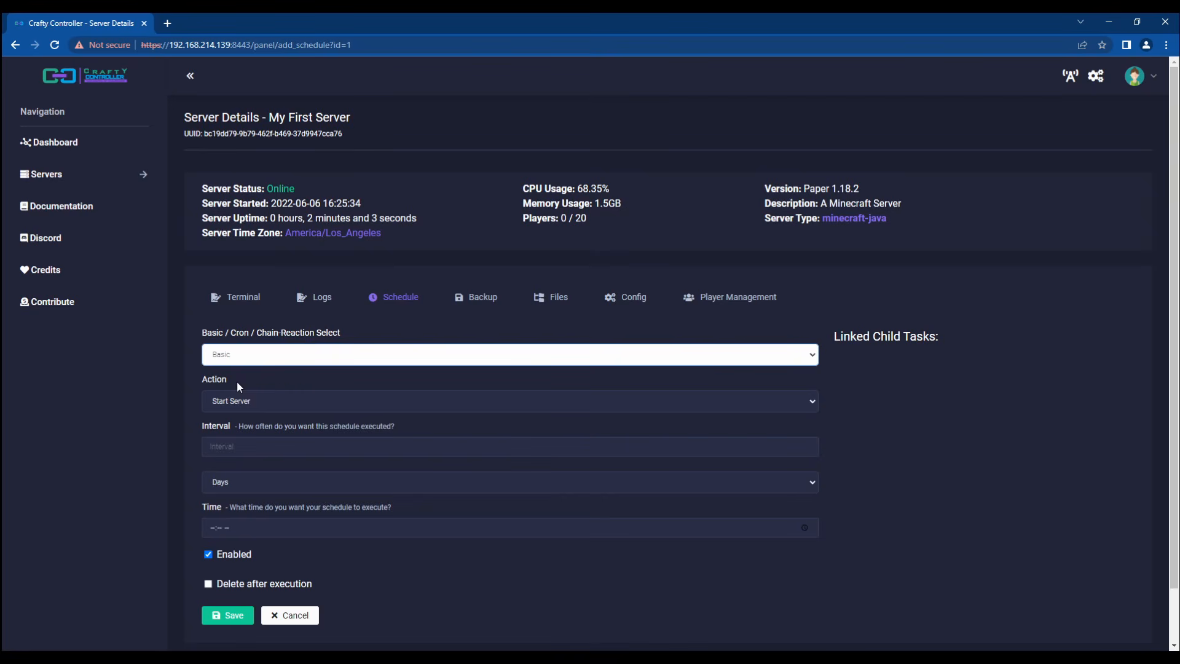
pyautogui.click(190, 375)
pyautogui.click(293, 399)
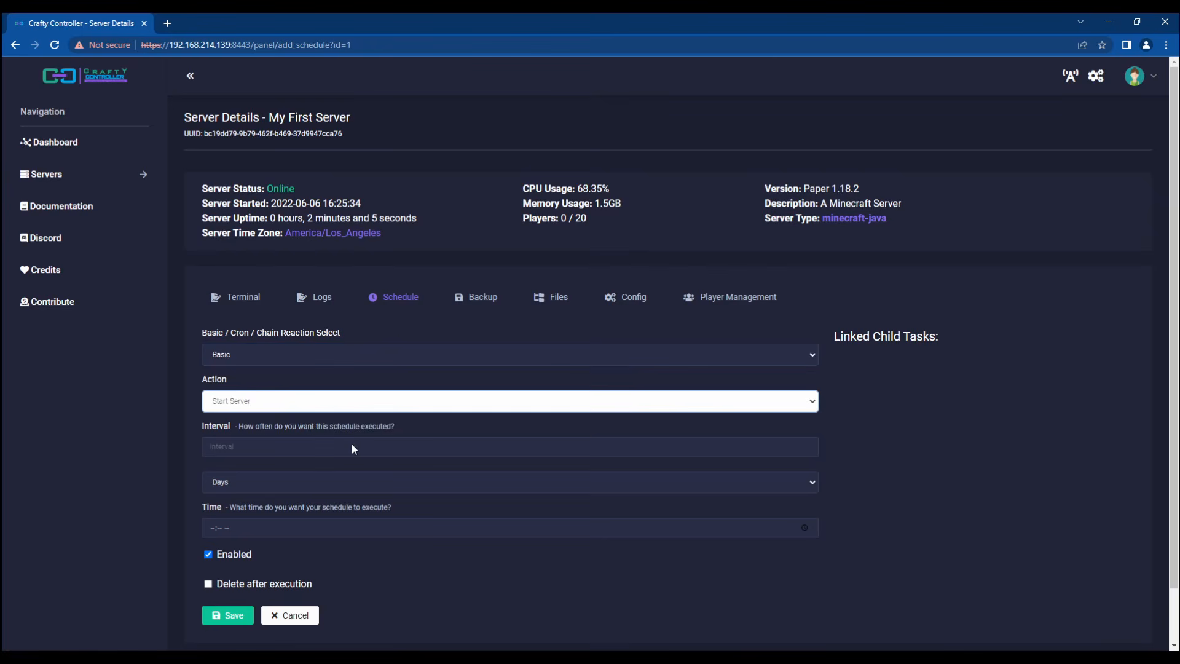
pyautogui.click(249, 452)
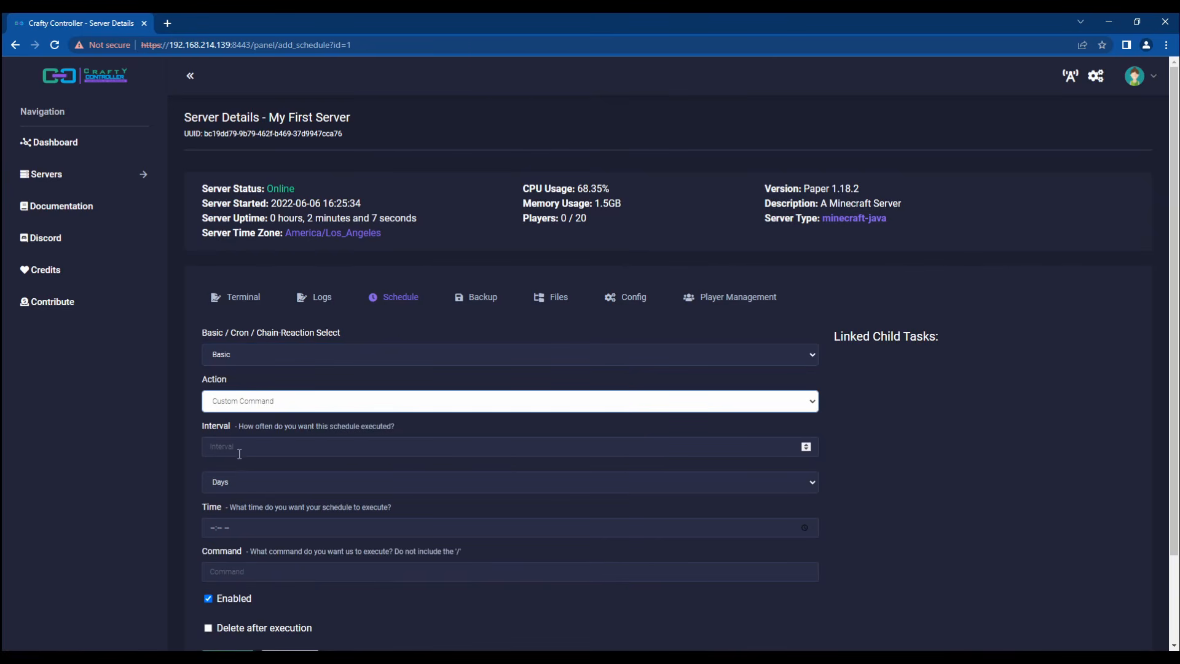
pyautogui.click(237, 449)
pyautogui.write('1')
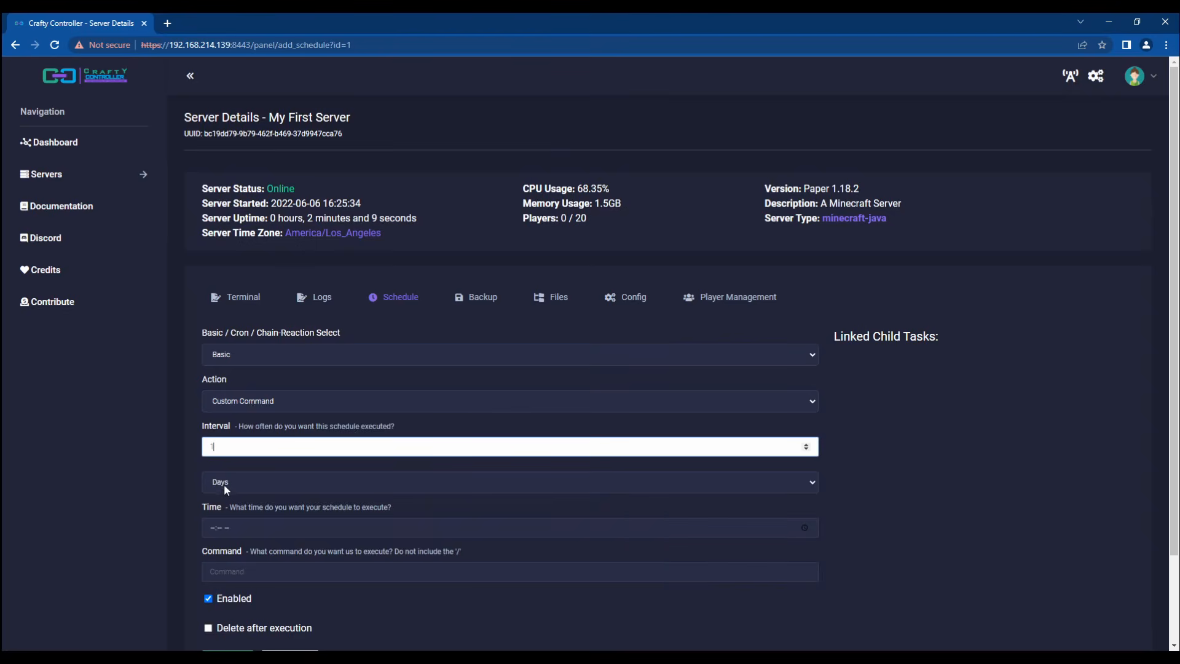
pyautogui.press('Tab')
pyautogui.press('m')
pyautogui.click(267, 526)
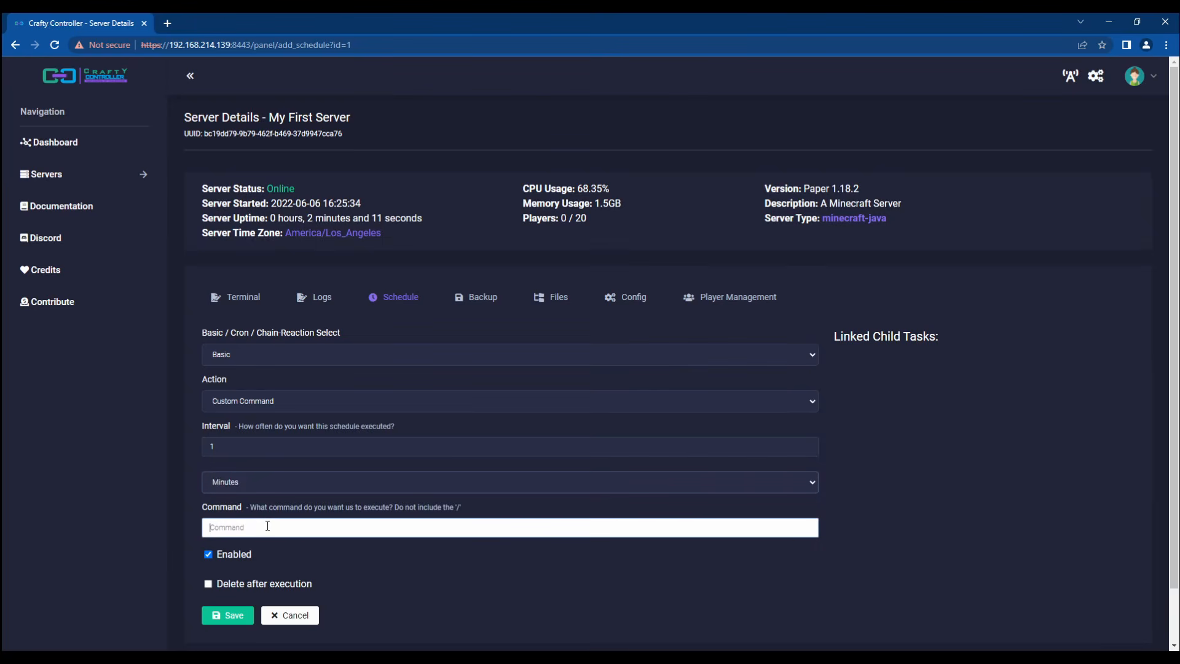
pyautogui.write('say hello')
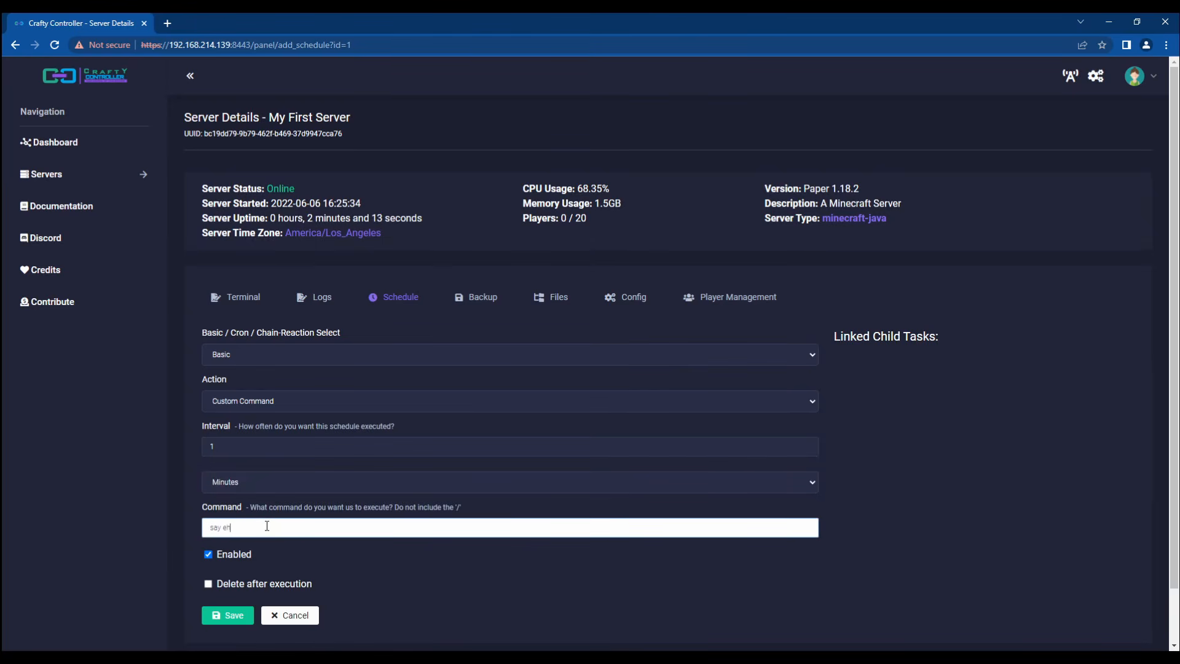
pyautogui.write(' world basic')
pyautogui.click(228, 616)
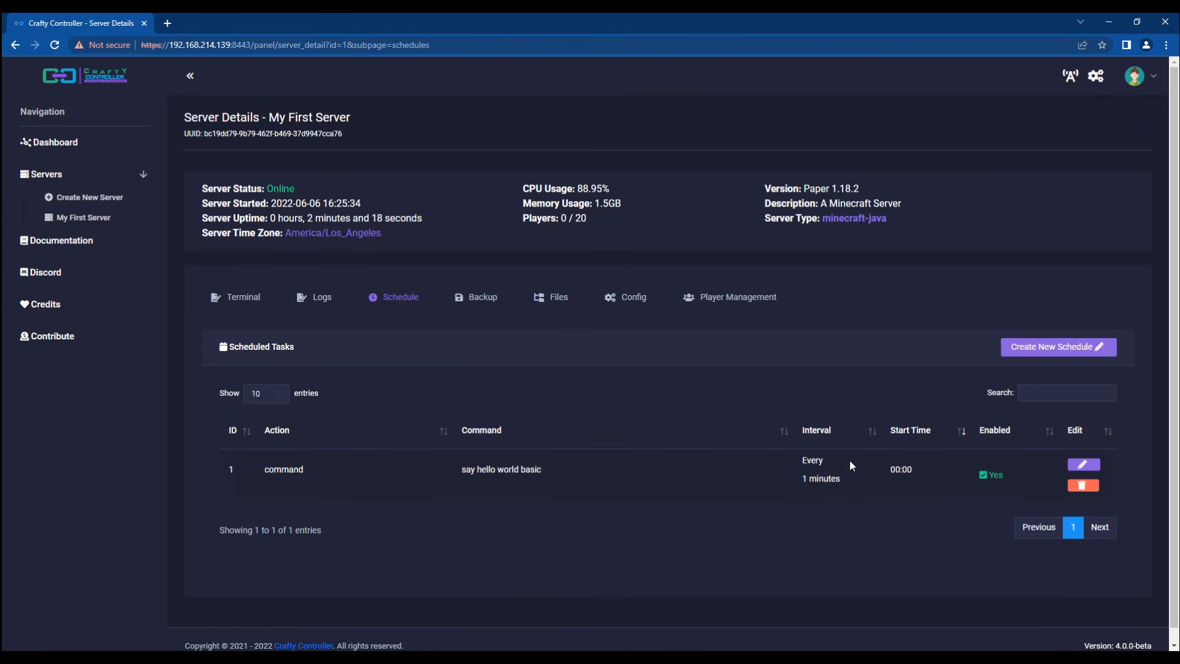
# Step: Add a cron schedule on '* * * * *' running the custom command 'say hello world cron'
pyautogui.click(1044, 348)
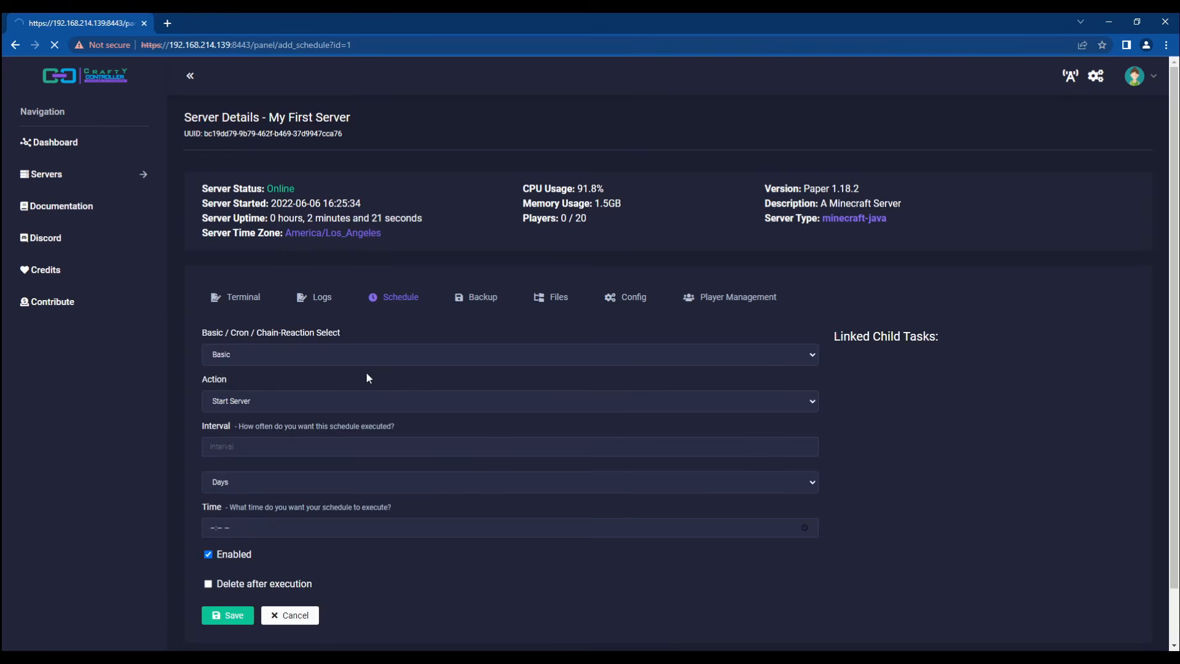
pyautogui.click(246, 353)
pyautogui.click(255, 383)
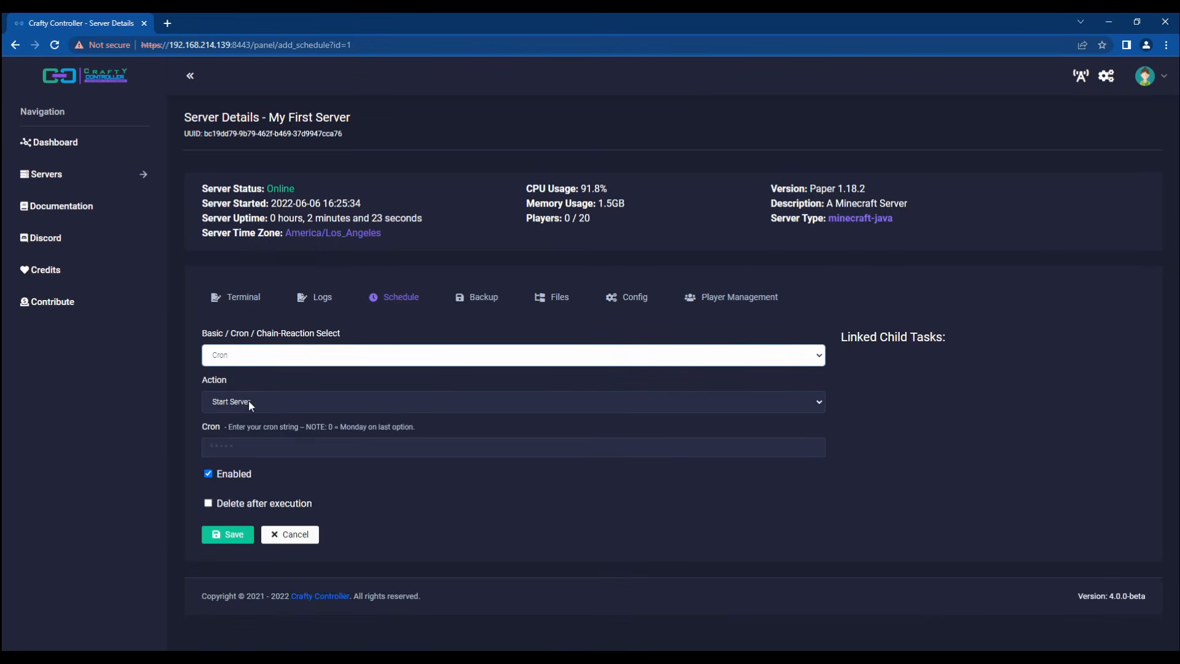
pyautogui.click(249, 403)
pyautogui.click(242, 452)
pyautogui.click(237, 492)
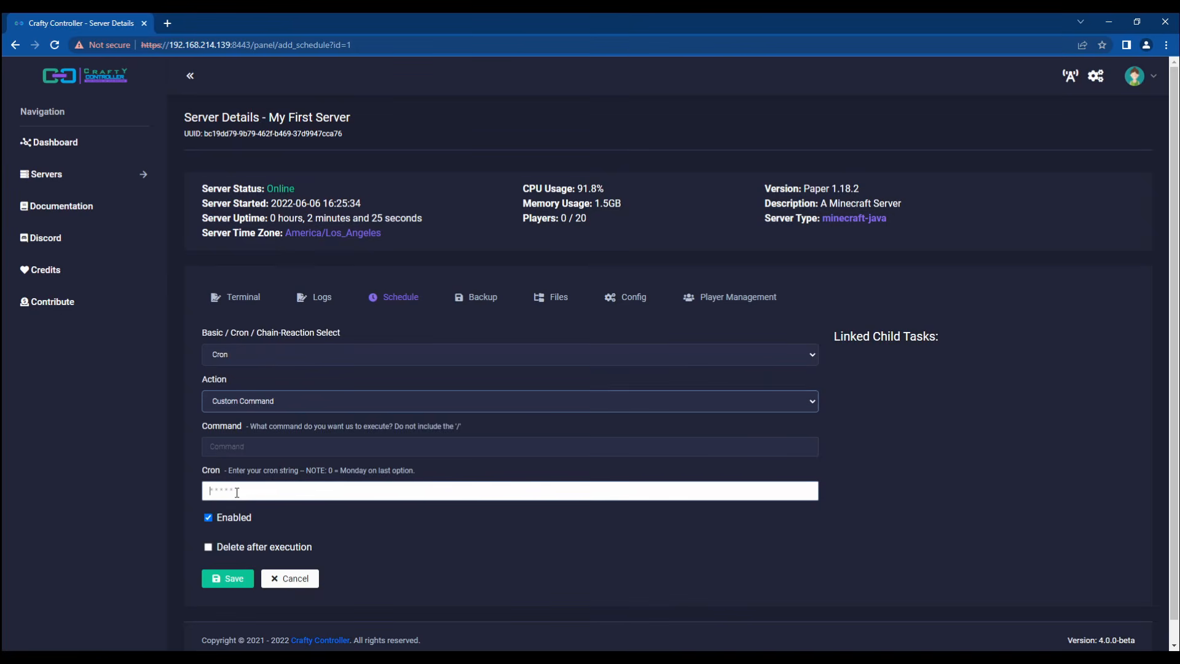
pyautogui.write('* * * * *')
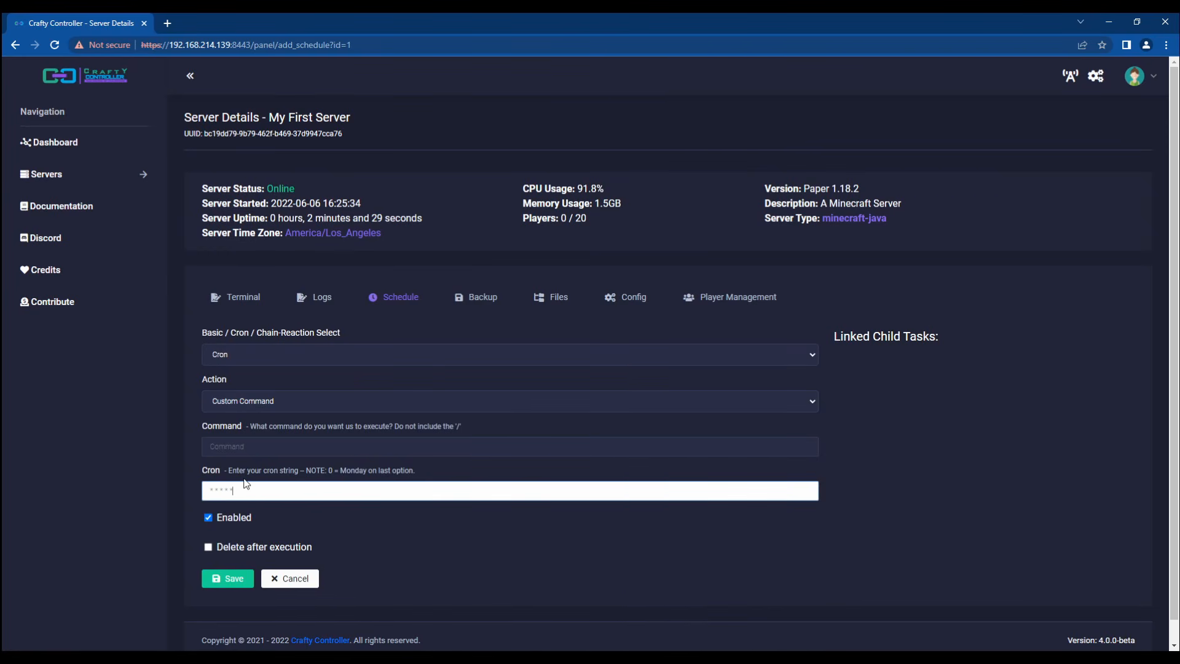
pyautogui.click(222, 450)
pyautogui.write('say')
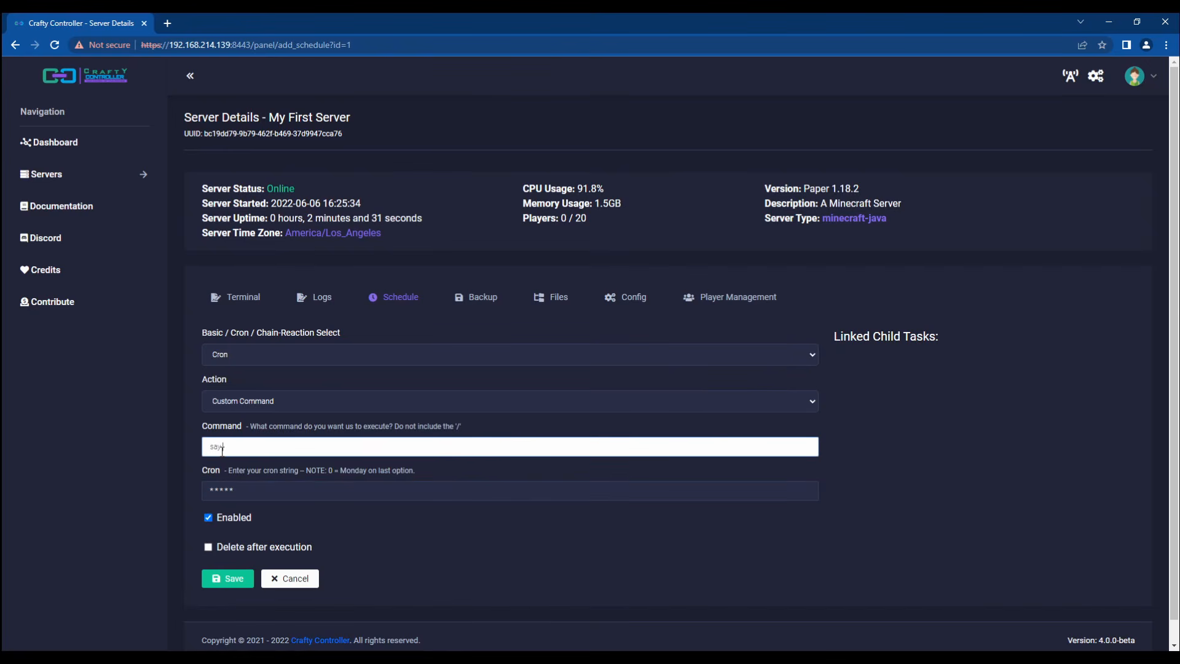
pyautogui.write(' hello world cron')
pyautogui.click(229, 578)
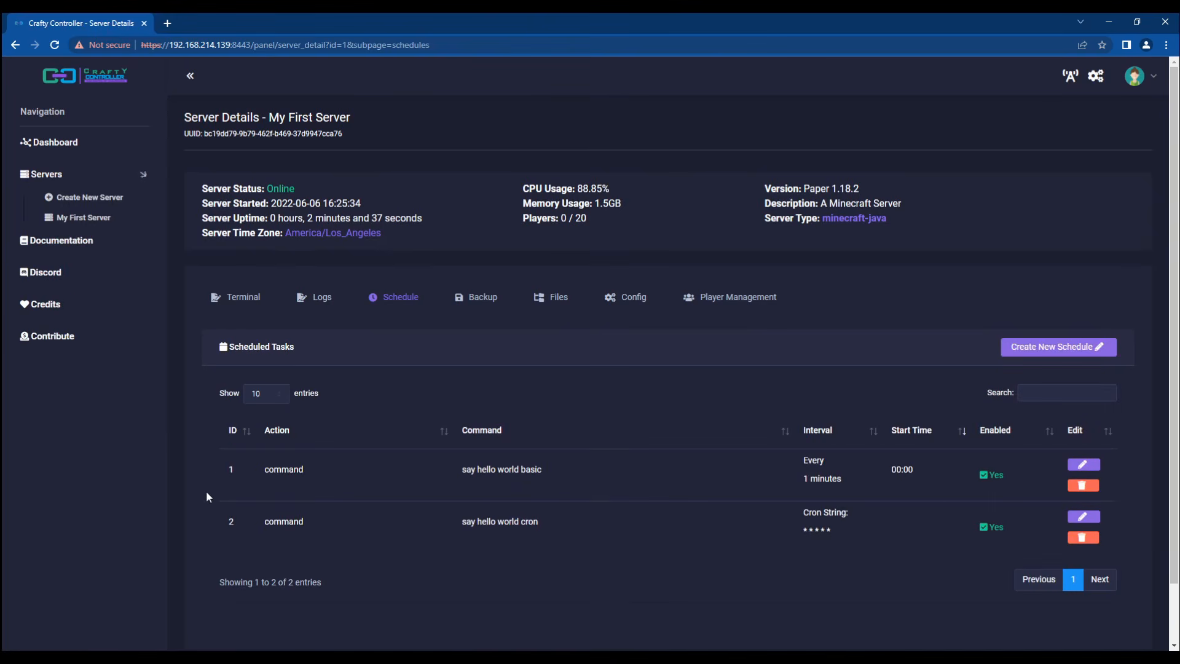
# Step: Start a chain-reaction schedule with the cron task (ID 2) as parent and a 10-second delay
pyautogui.click(1012, 340)
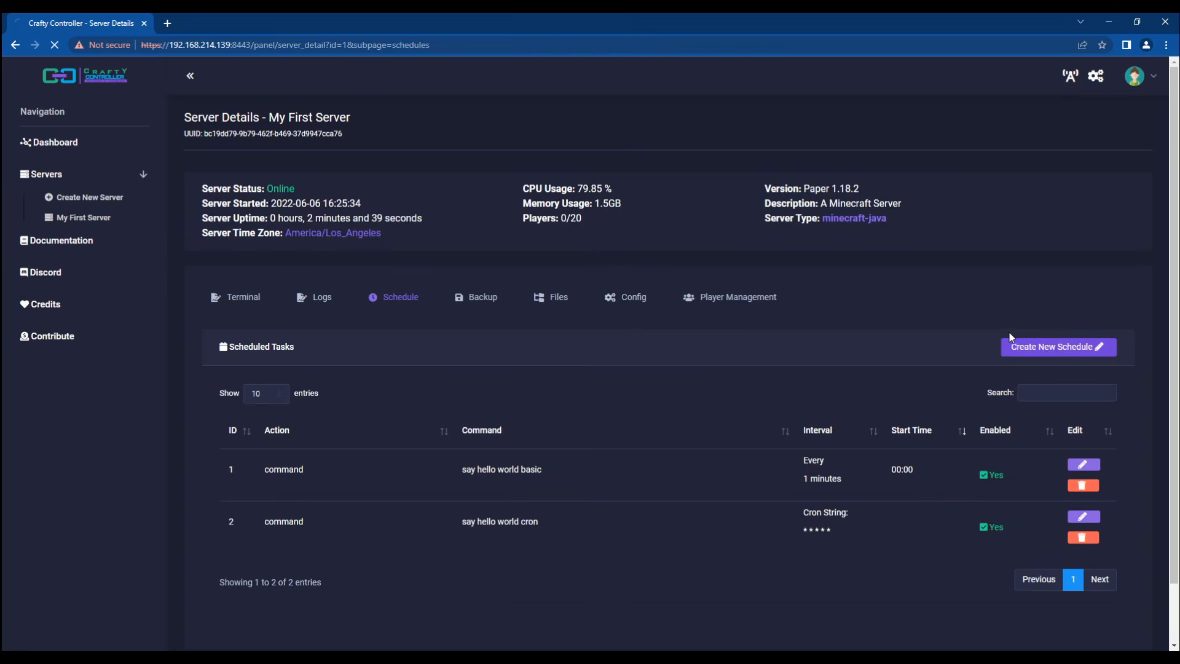
pyautogui.click(255, 354)
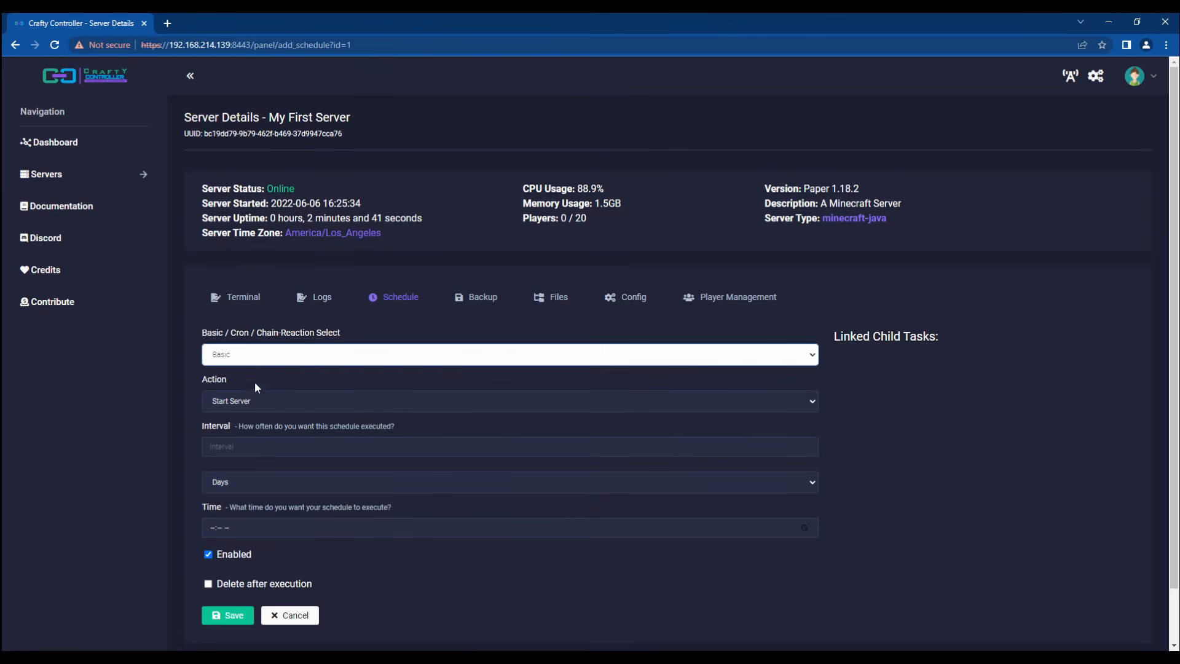
pyautogui.click(249, 389)
pyautogui.click(291, 495)
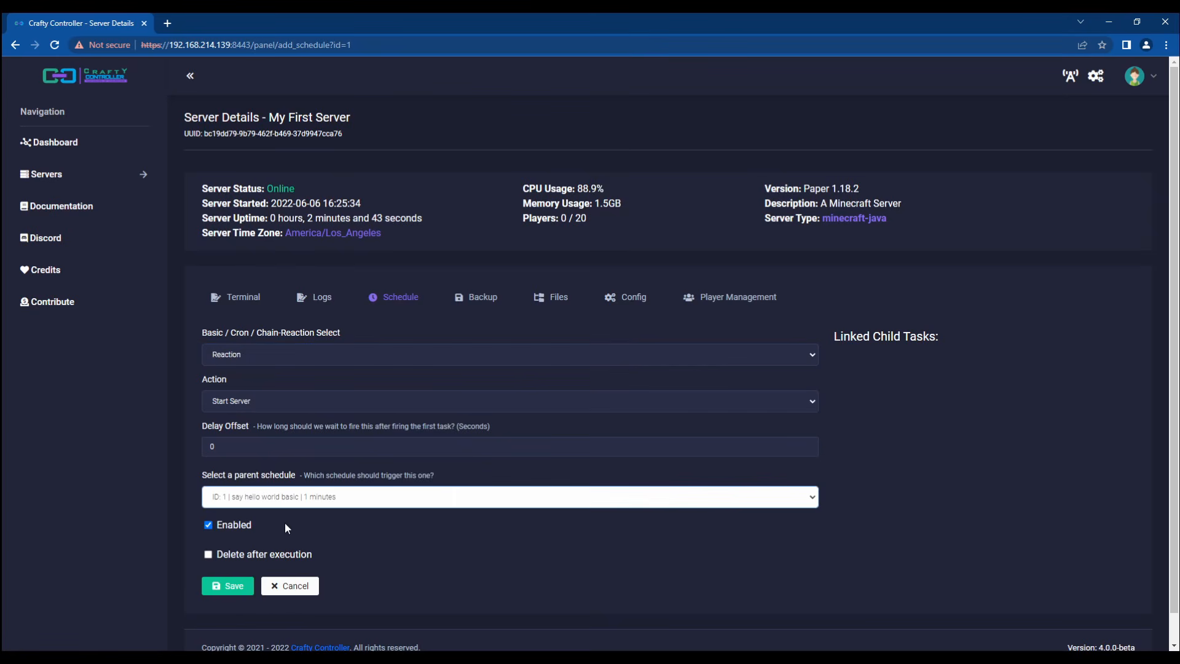
pyautogui.press('Down')
pyautogui.click(235, 445)
pyautogui.write('10')
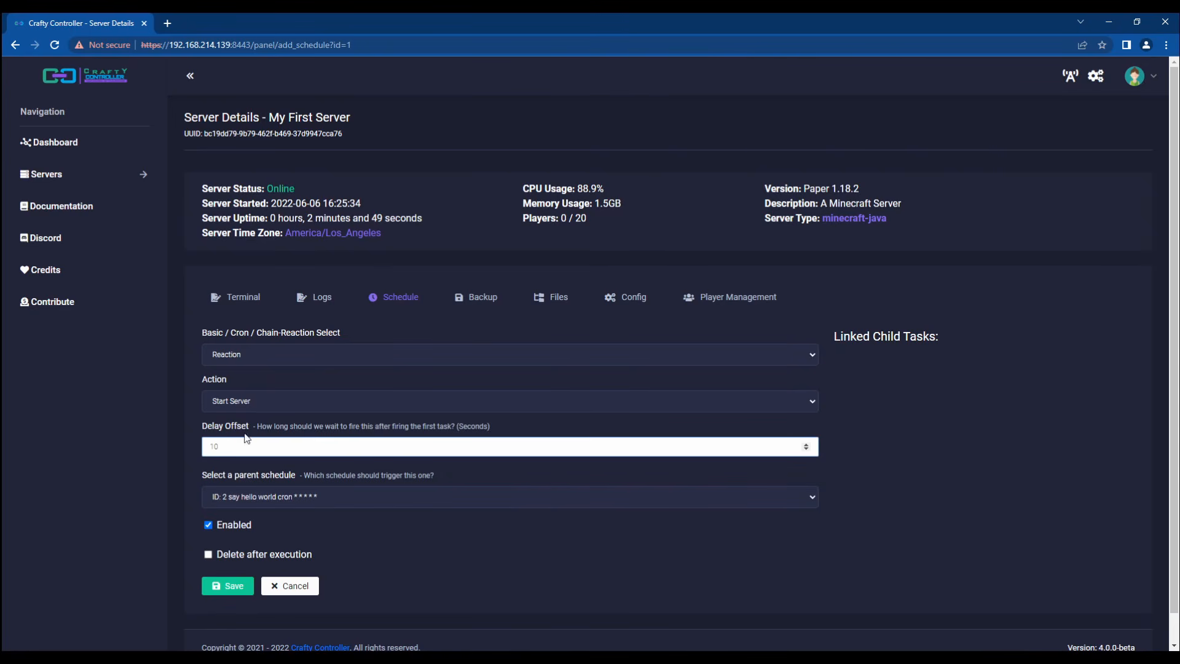
# Step: Set its custom command to 'say hello world 10 seconds later' and save the task
pyautogui.click(297, 400)
pyautogui.click(244, 455)
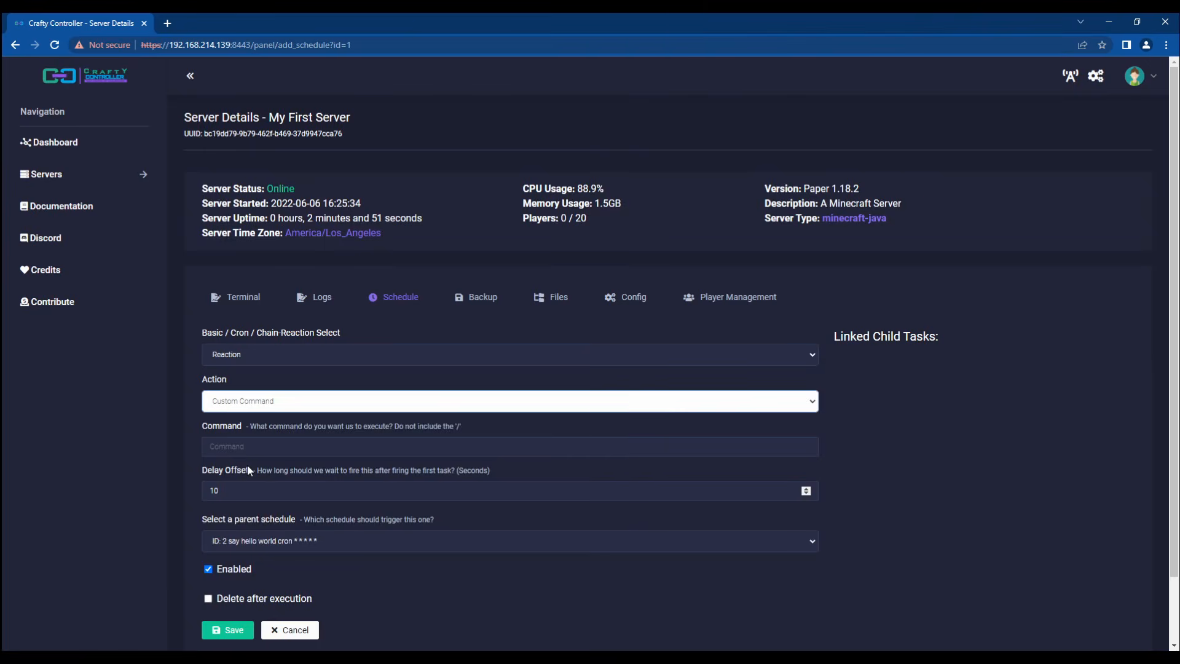
pyautogui.click(236, 447)
pyautogui.write('sa')
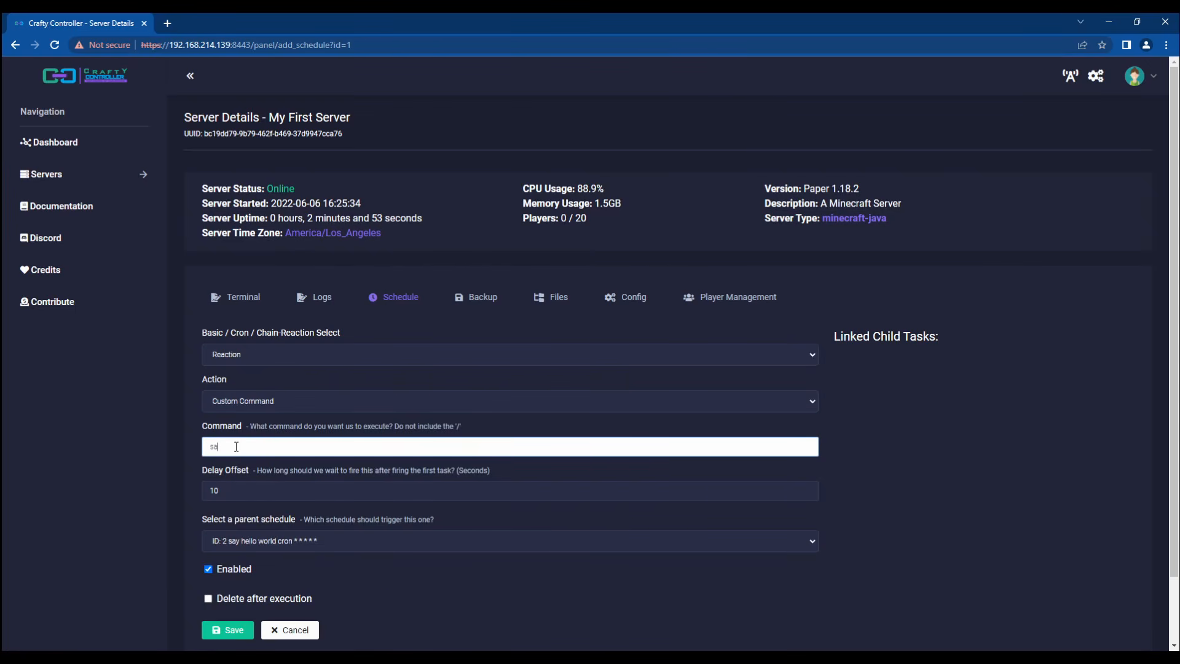
pyautogui.write('y hello world 10 seconds later')
pyautogui.press('Tab')
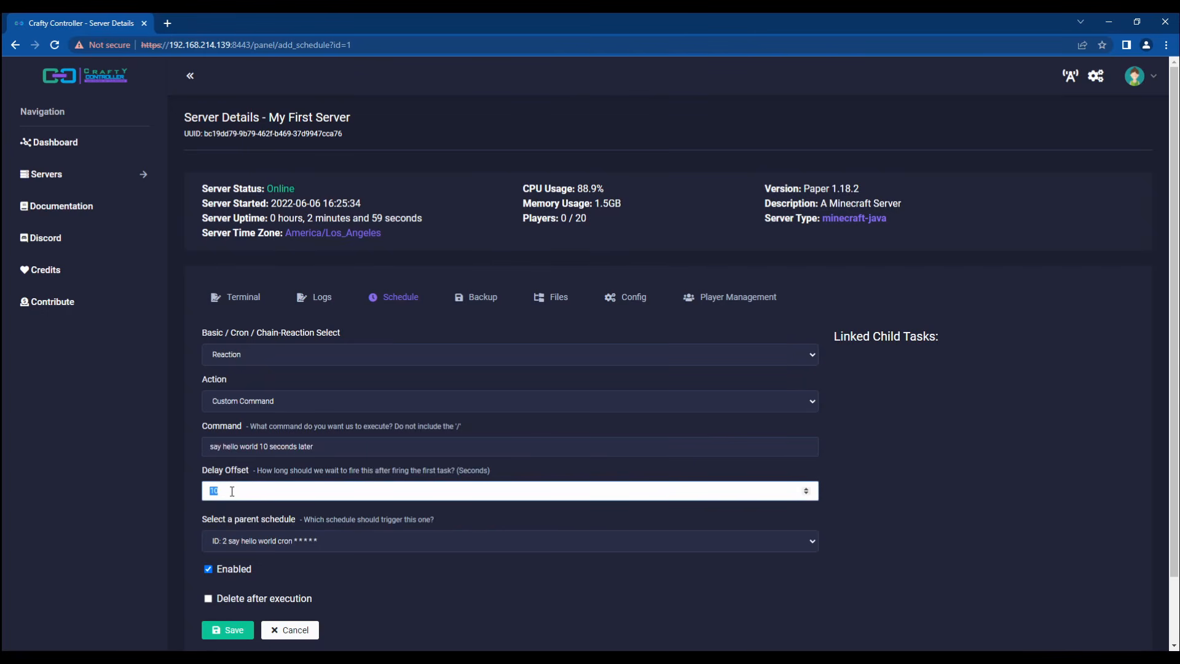
pyautogui.click(197, 505)
pyautogui.scroll(-1, 177, 516)
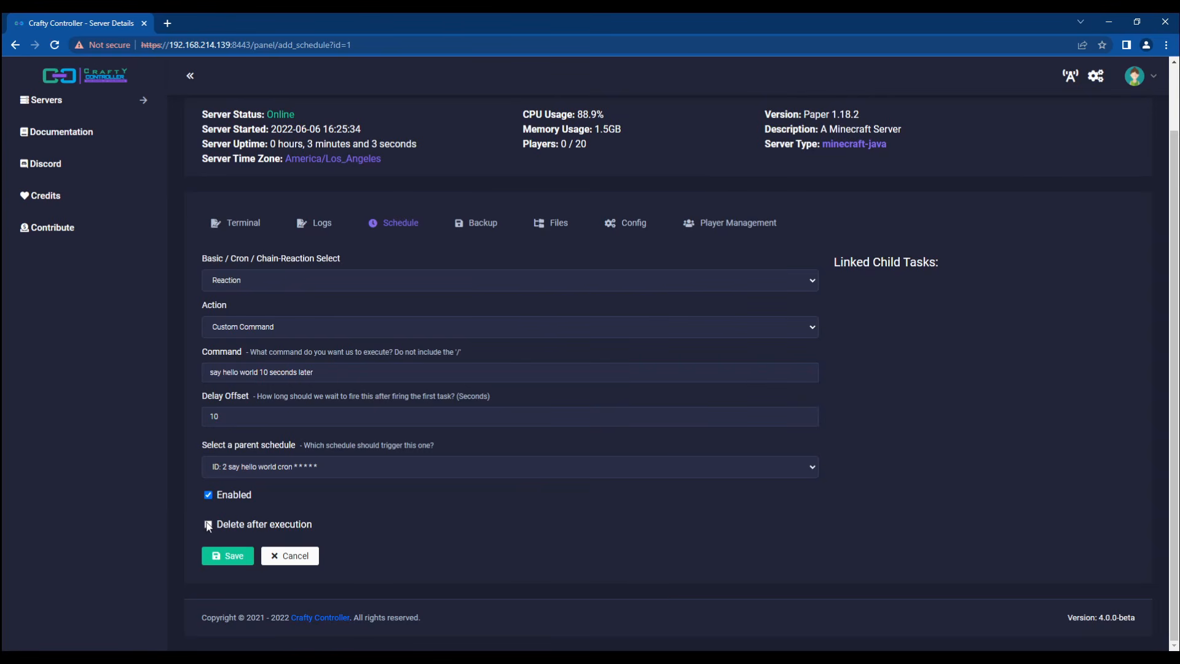
pyautogui.click(227, 556)
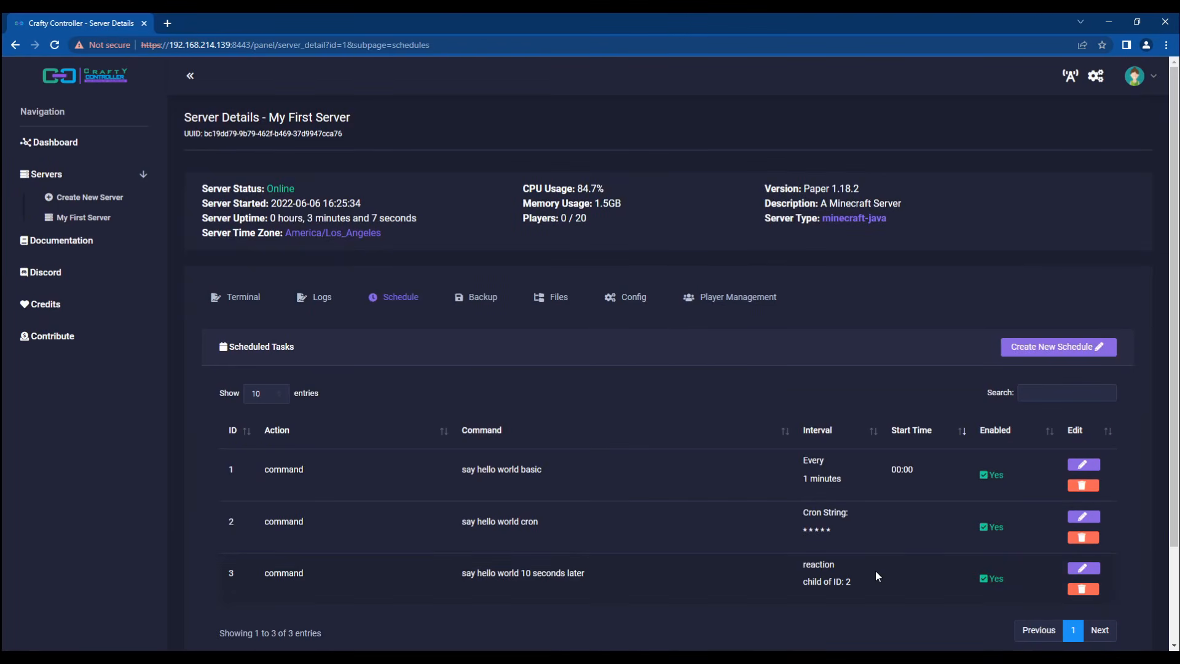
# Step: Check the terminal log for the scheduled hello world messages, then return to Scheduled Tasks
pyautogui.click(245, 298)
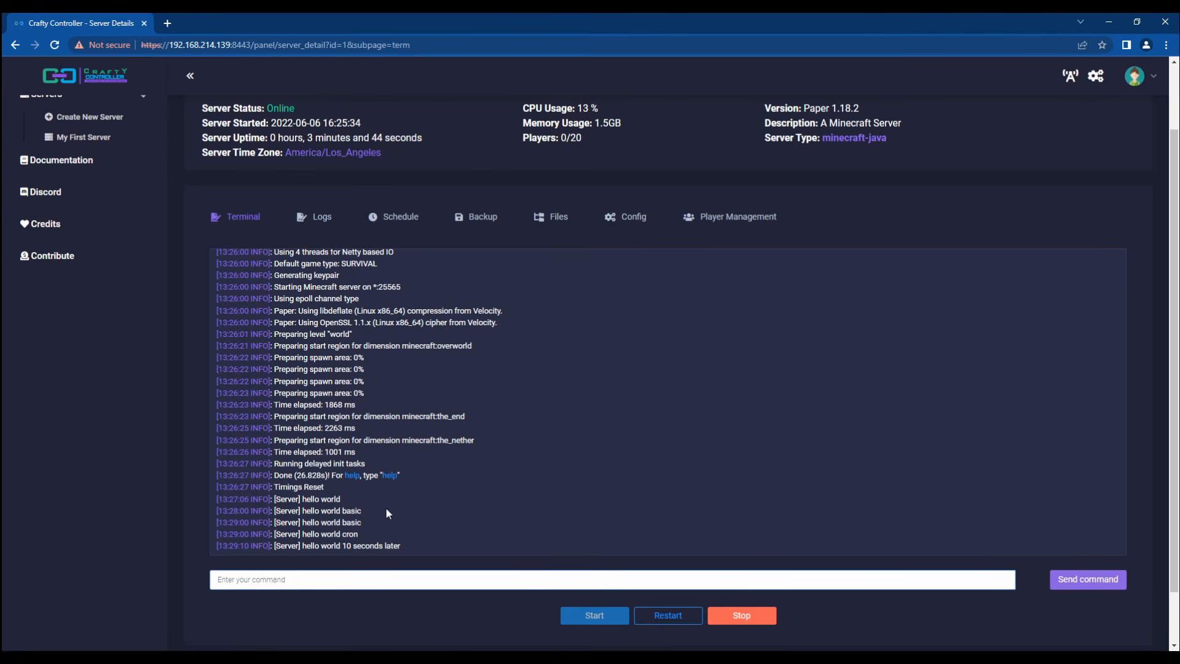
pyautogui.click(387, 220)
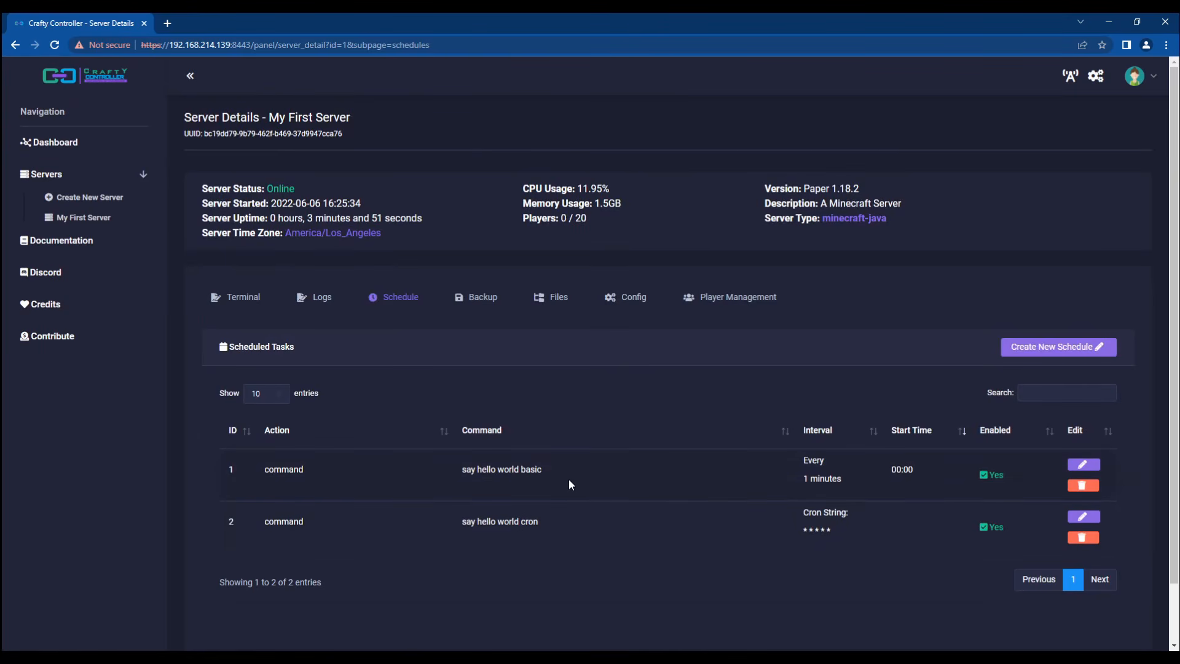
pyautogui.click(239, 307)
pyautogui.scroll(-2, 336, 397)
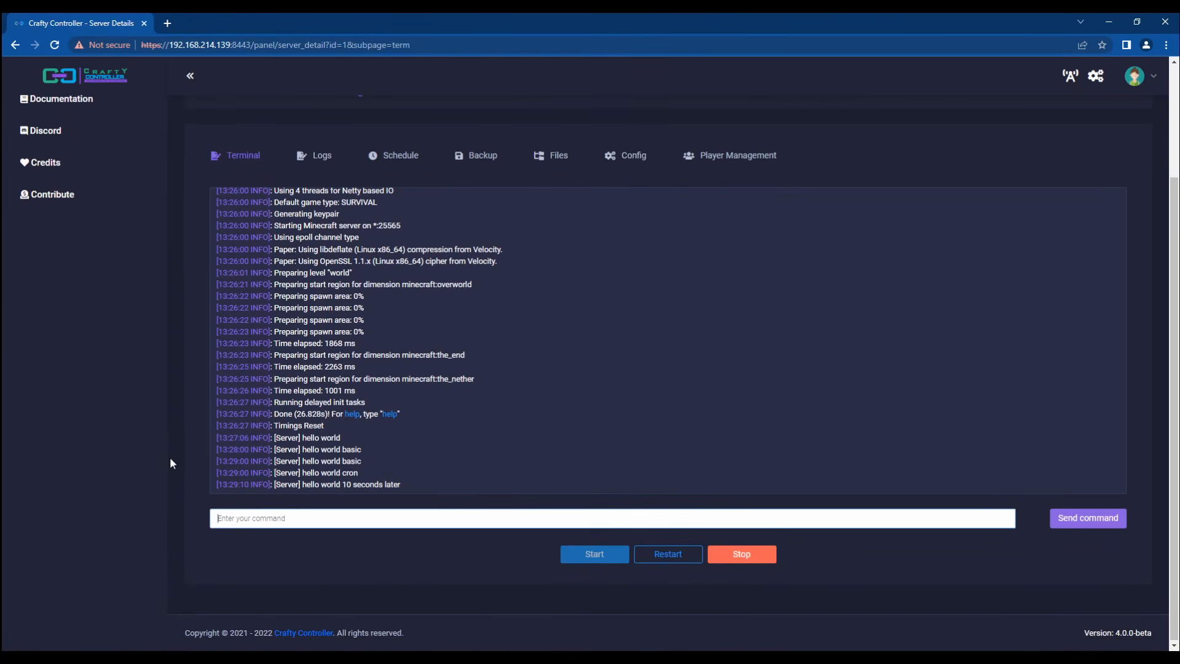
pyautogui.scroll(1, 163, 466)
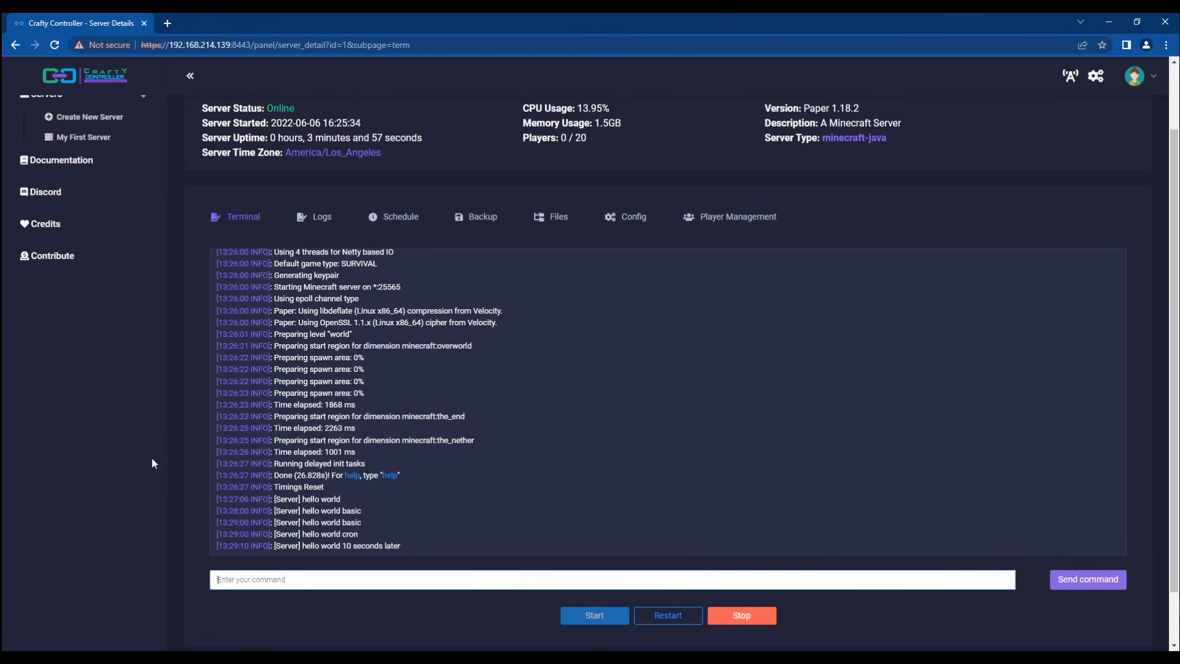
pyautogui.click(398, 222)
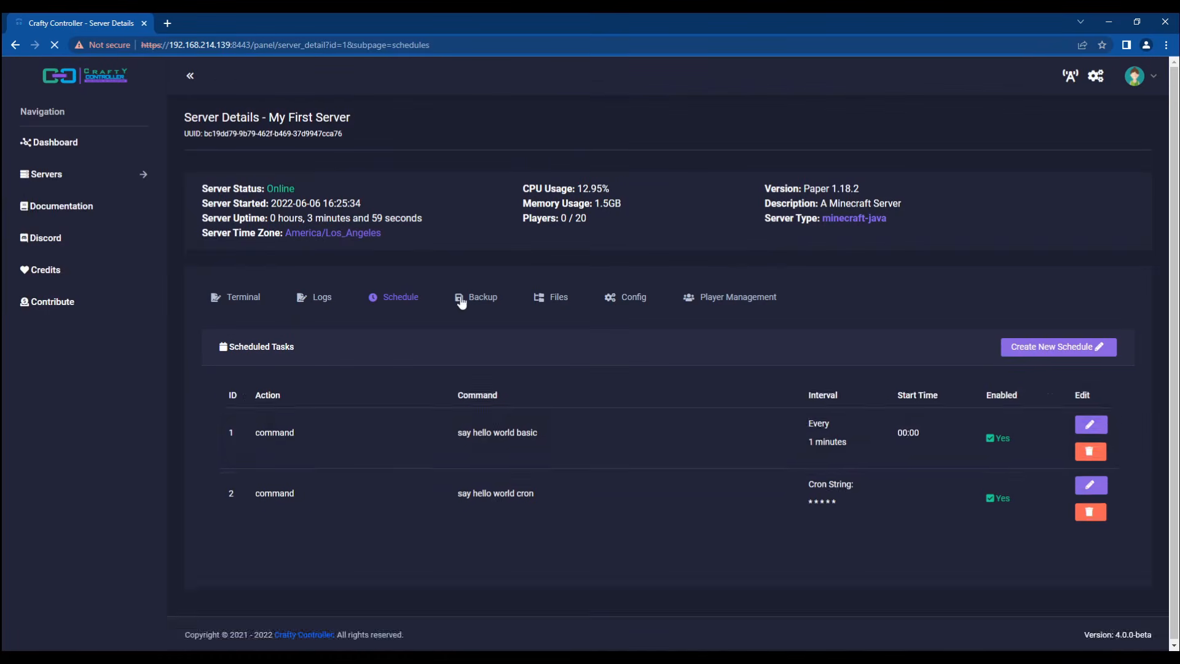
pyautogui.click(1083, 466)
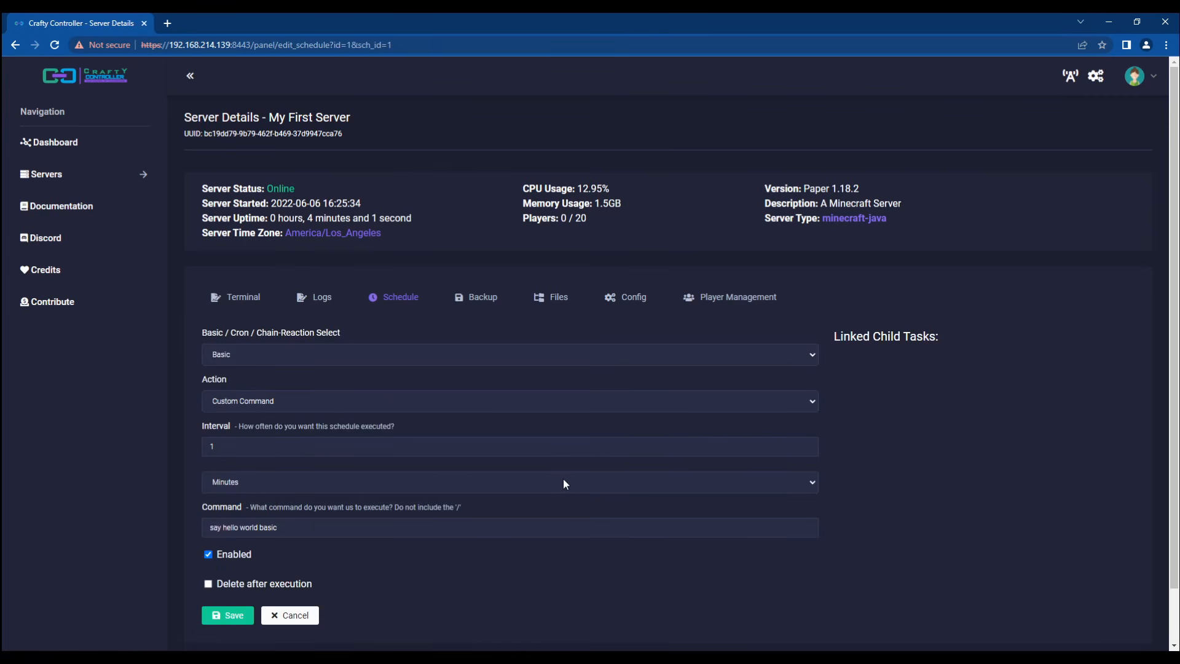
pyautogui.click(290, 615)
pyautogui.click(1077, 520)
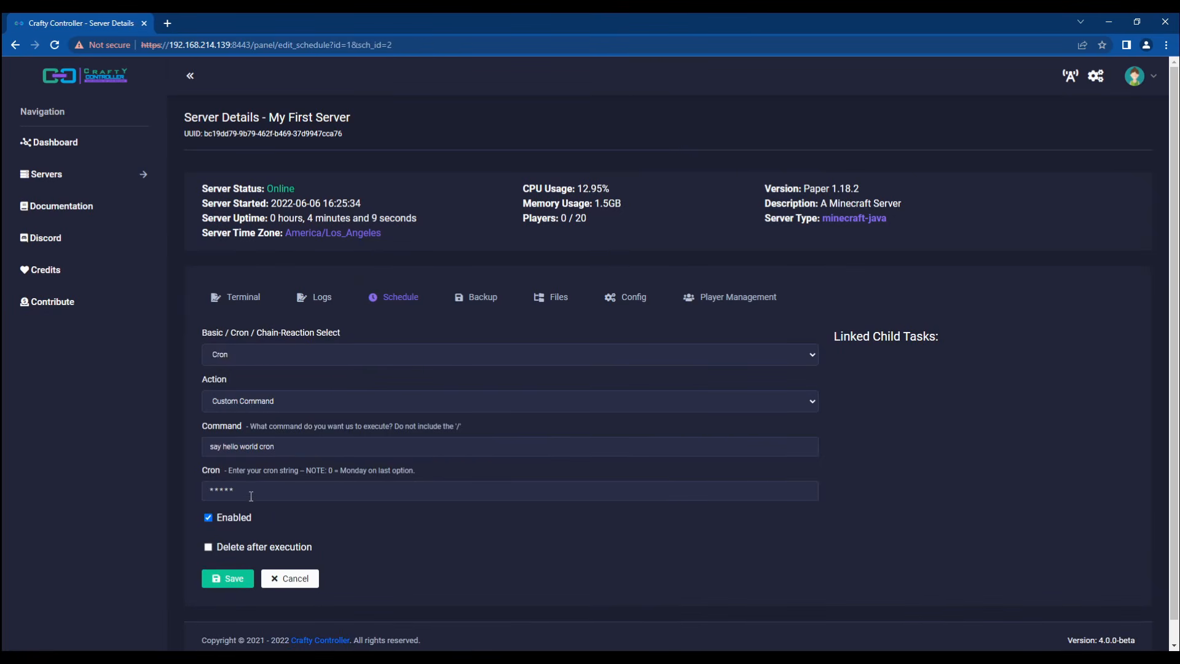
pyautogui.click(291, 579)
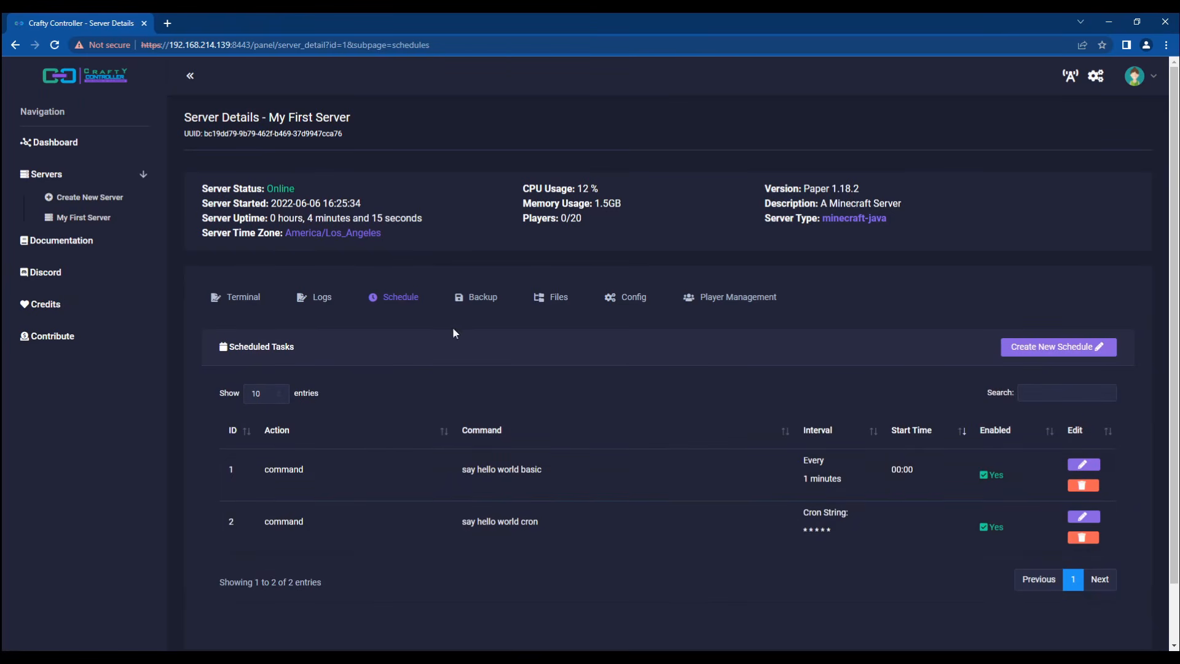
# Step: Set Max Backups to 1 in the server's backup settings
pyautogui.click(476, 297)
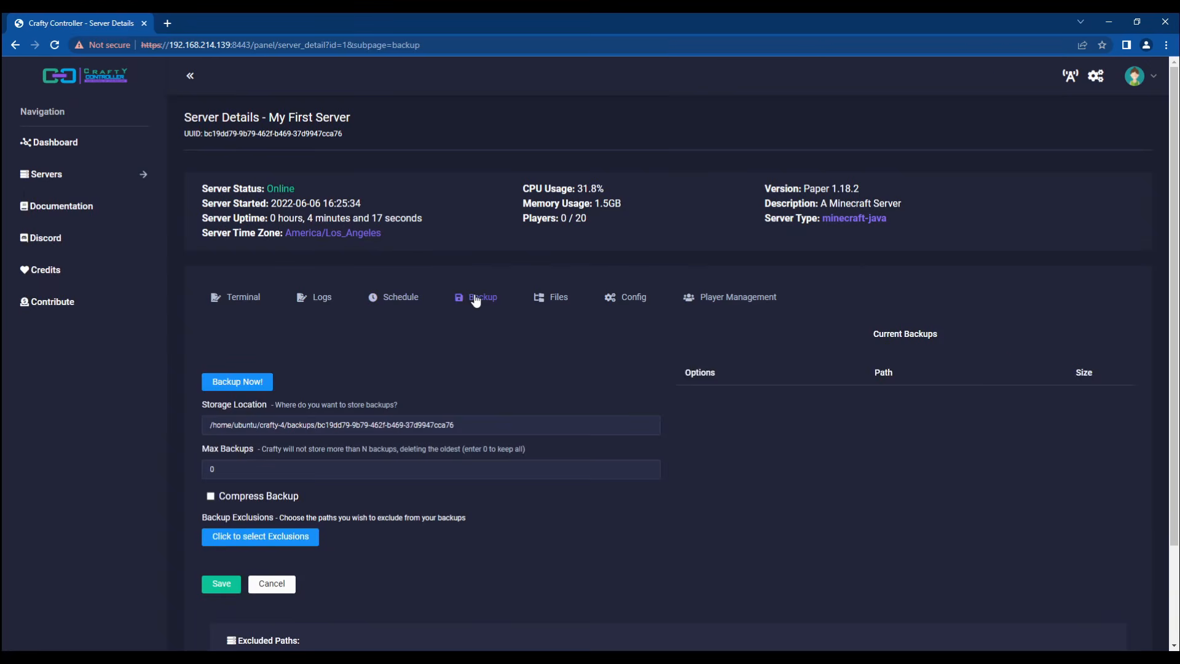
pyautogui.scroll(-1, 375, 382)
pyautogui.scroll(-1, 376, 379)
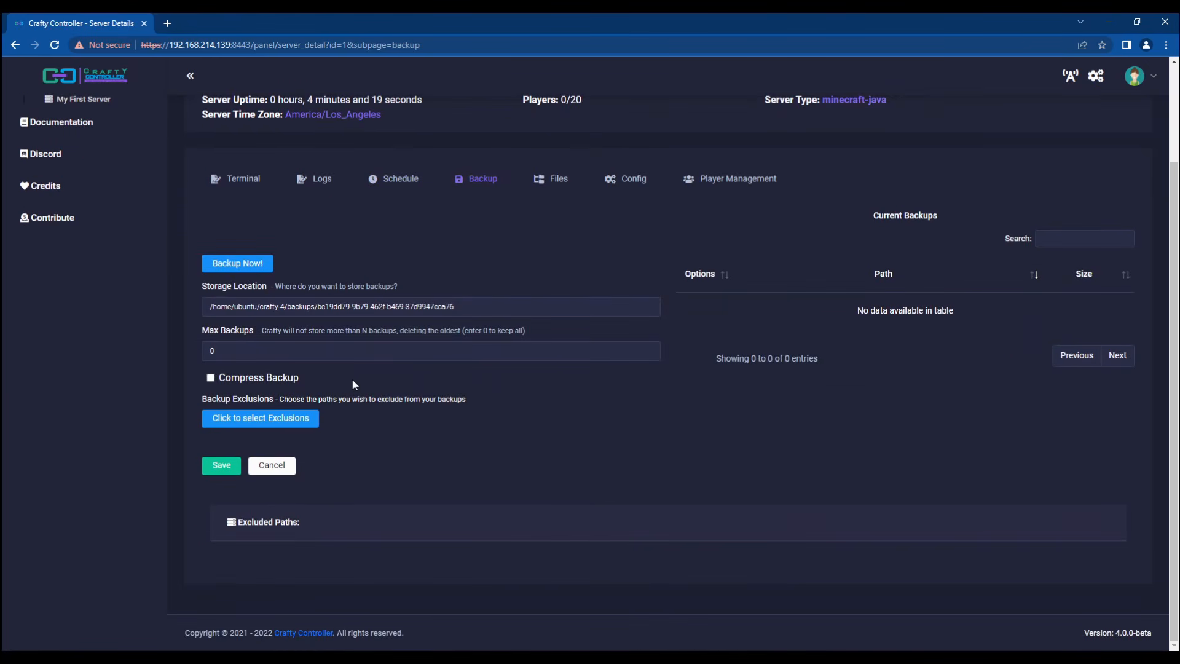
pyautogui.click(258, 354)
pyautogui.doubleClick(259, 354)
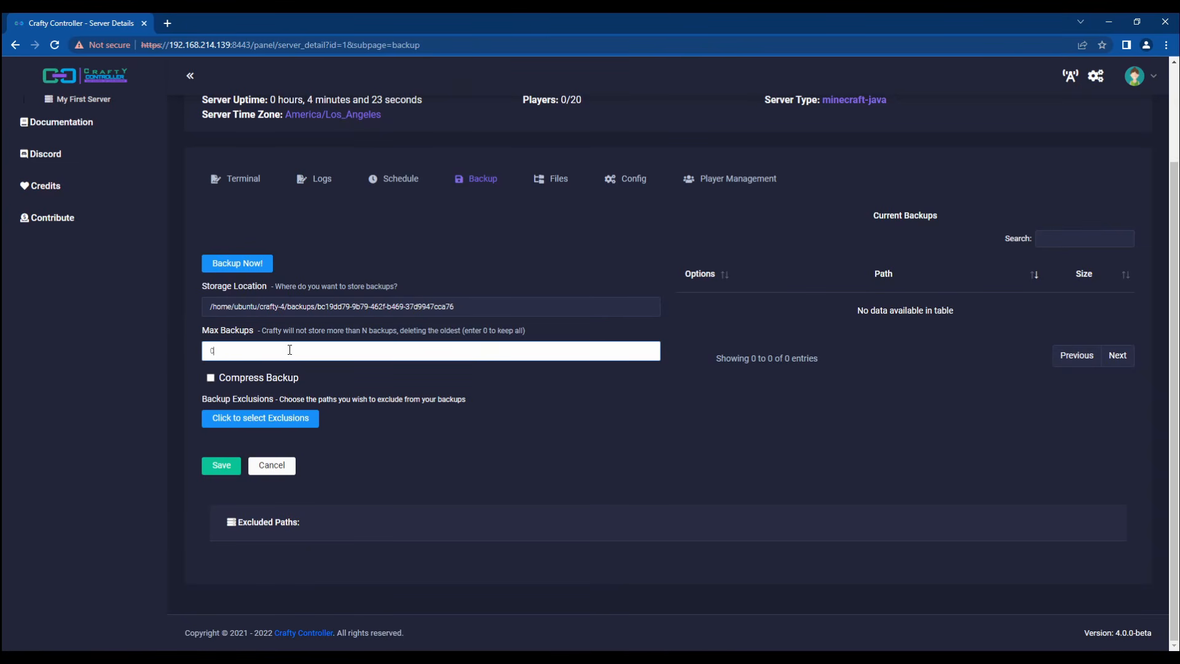
pyautogui.click(129, 352)
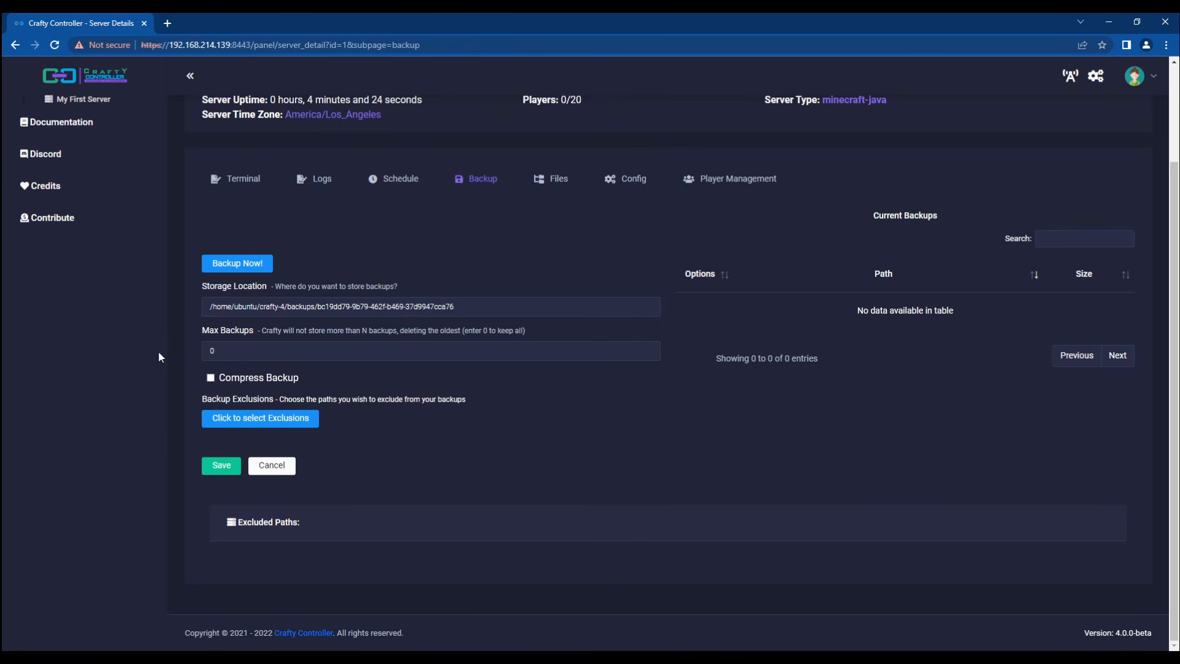
pyautogui.doubleClick(252, 353)
pyautogui.click(255, 354)
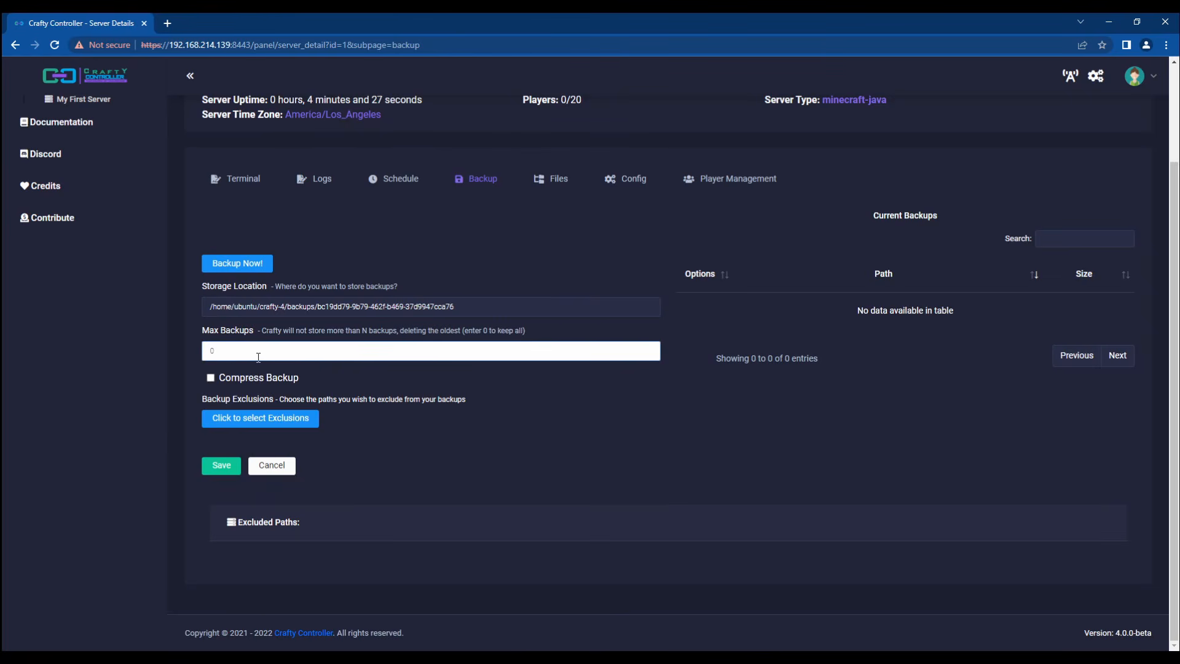
pyautogui.doubleClick(219, 347)
pyautogui.write('1')
# Step: Add bukkit.yml to the backup exclusions and save the backup settings
pyautogui.click(278, 418)
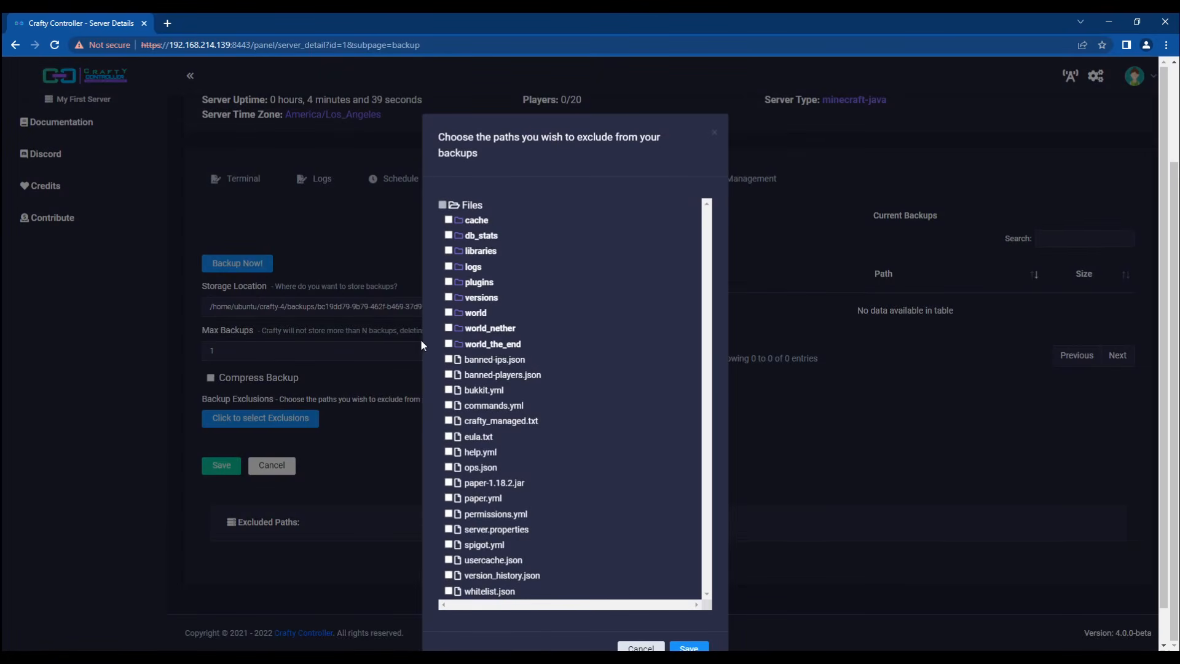
pyautogui.click(449, 390)
pyautogui.click(689, 648)
pyautogui.click(222, 465)
pyautogui.scroll(-2, 431, 516)
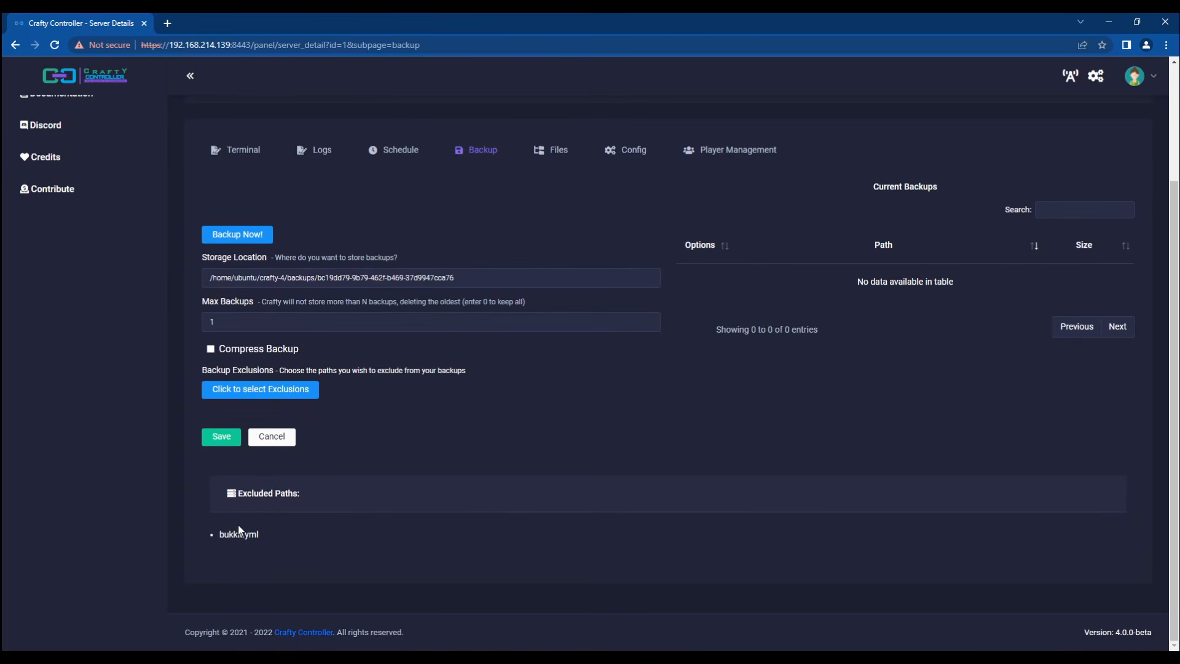
pyautogui.moveTo(219, 534); pyautogui.dragTo(260, 535)
pyautogui.click(294, 536)
# Step: Back up the server now, producing the 153.3MB 2022-06-06_13-30-20.zip, then view the console
pyautogui.click(240, 237)
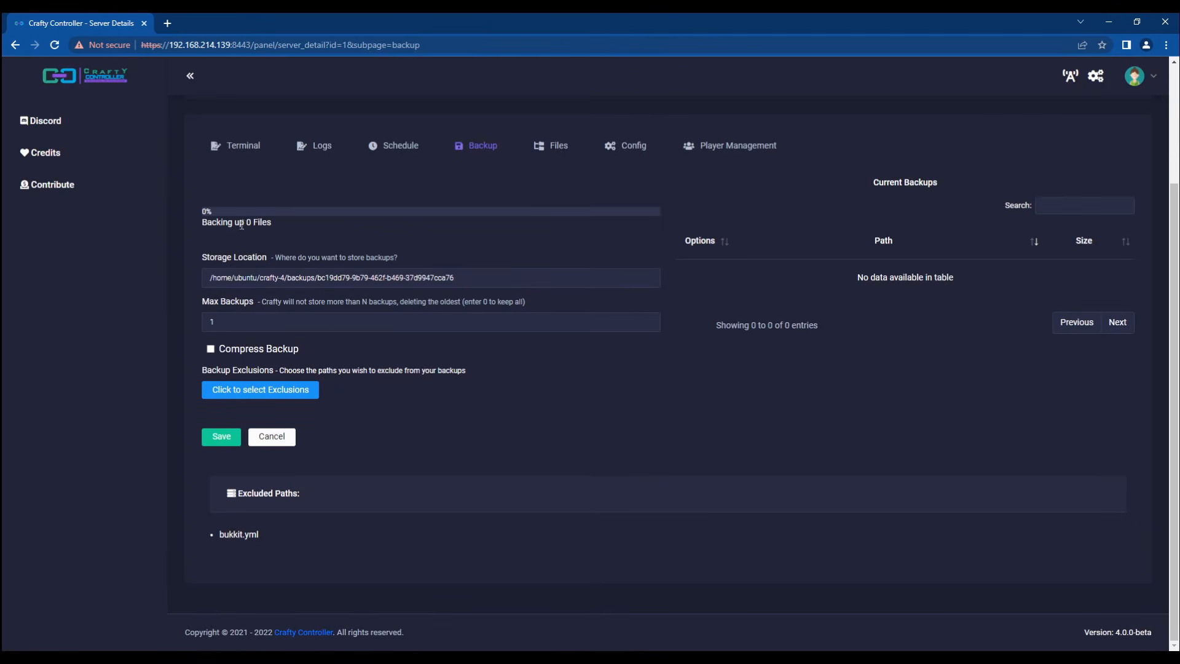
pyautogui.doubleClick(249, 223)
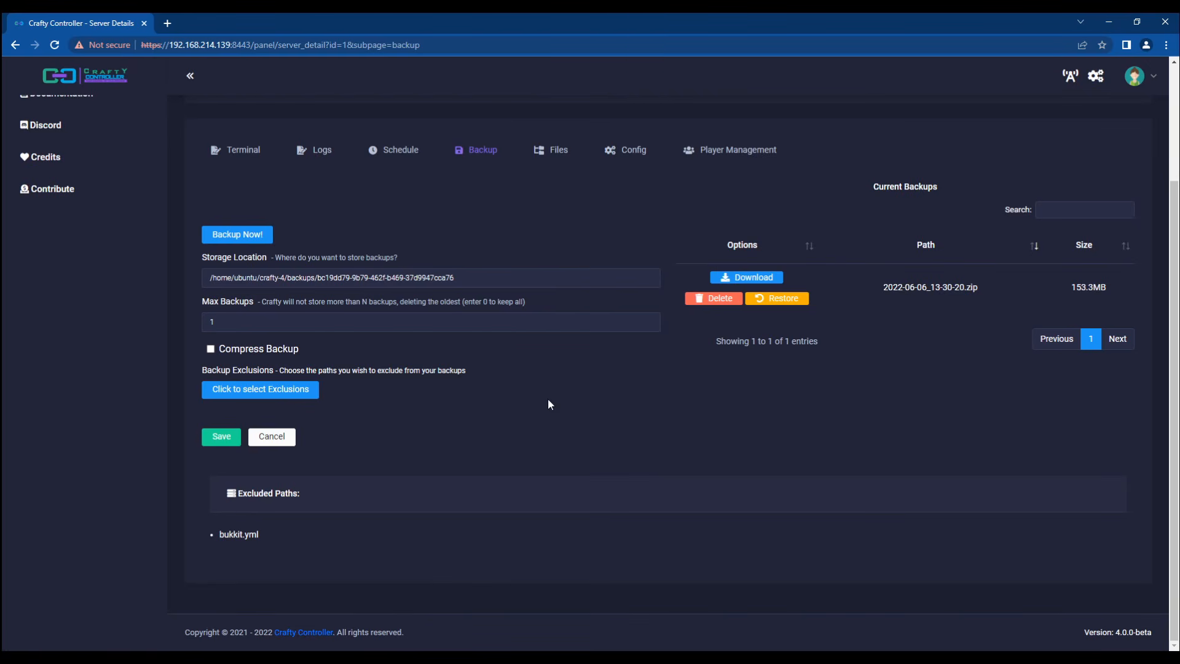
pyautogui.tripleClick(234, 532)
pyautogui.click(390, 528)
pyautogui.click(237, 150)
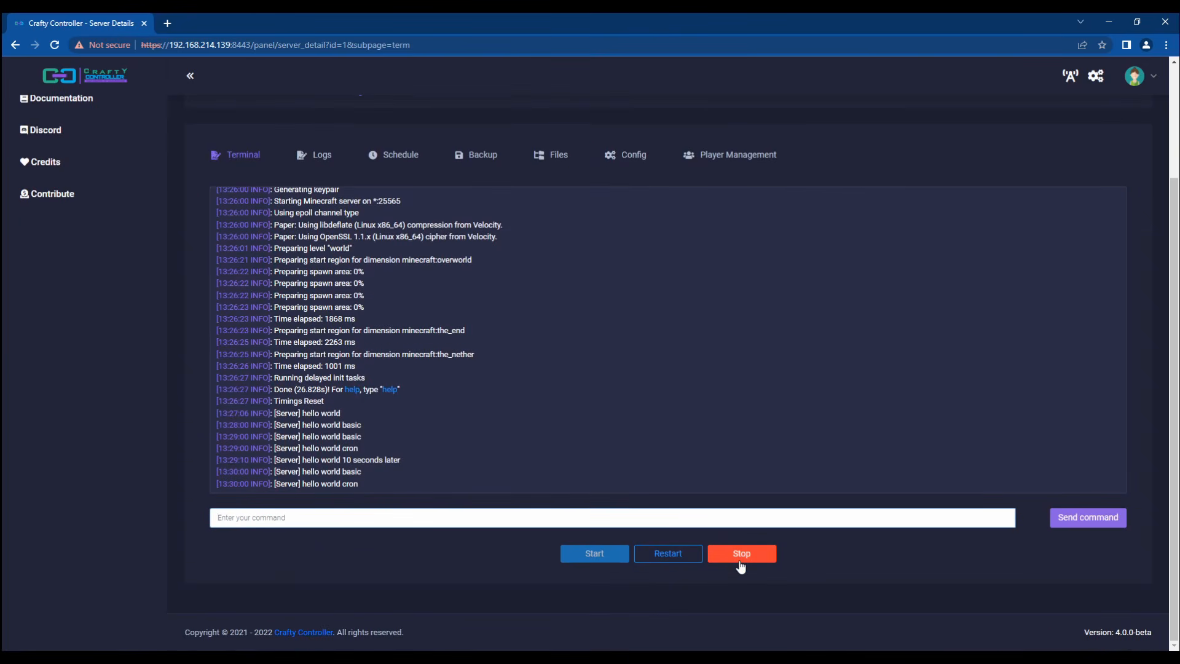
# Step: Stop My First Server and watch the log end with 'Closing Server'
pyautogui.click(743, 555)
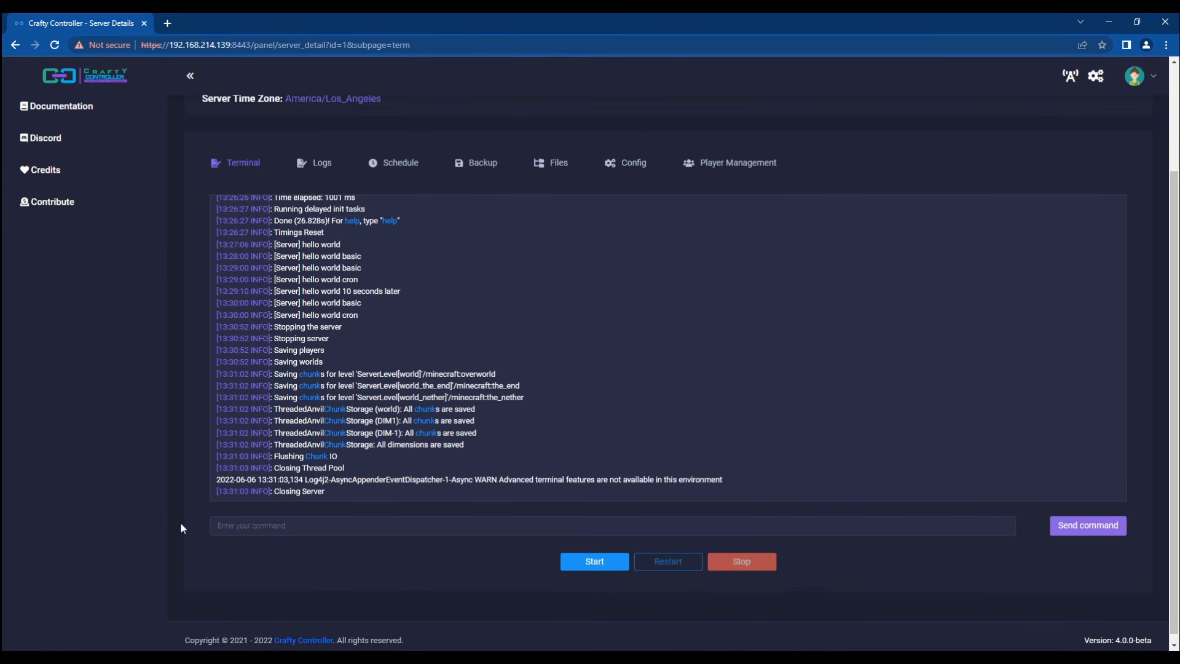
pyautogui.scroll(3, 182, 522)
# Step: Restore My First Server from the 2022-06-06_13-30-20.zip backup, confirming the warning
pyautogui.scroll(-1, 280, 190)
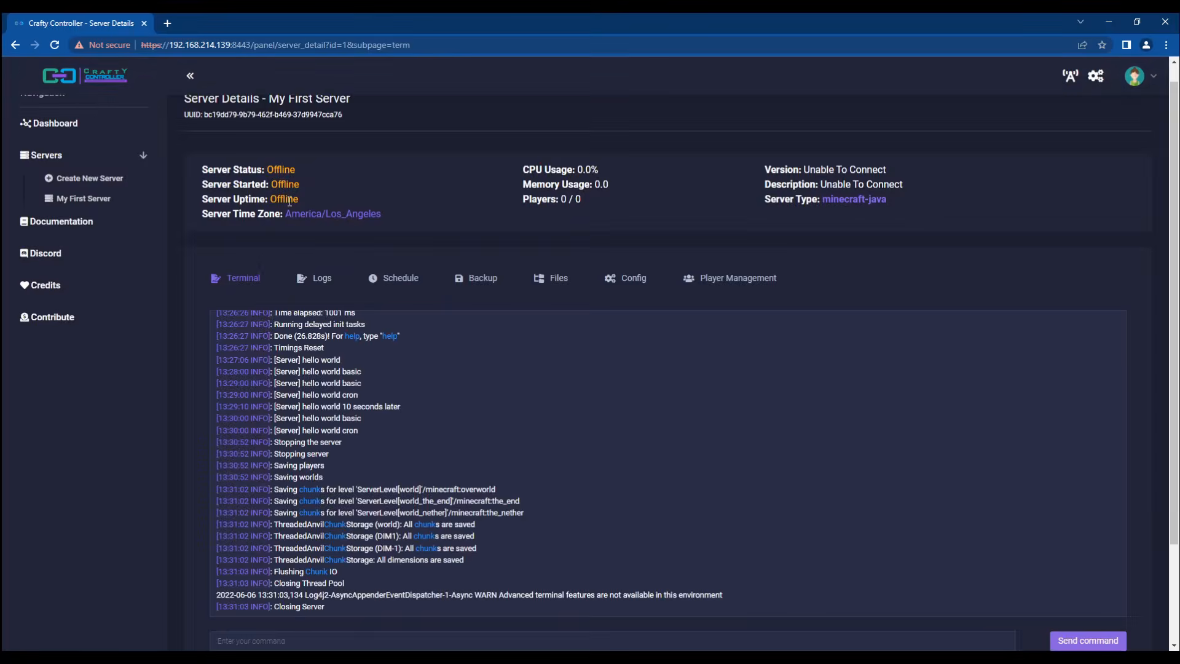
pyautogui.click(480, 289)
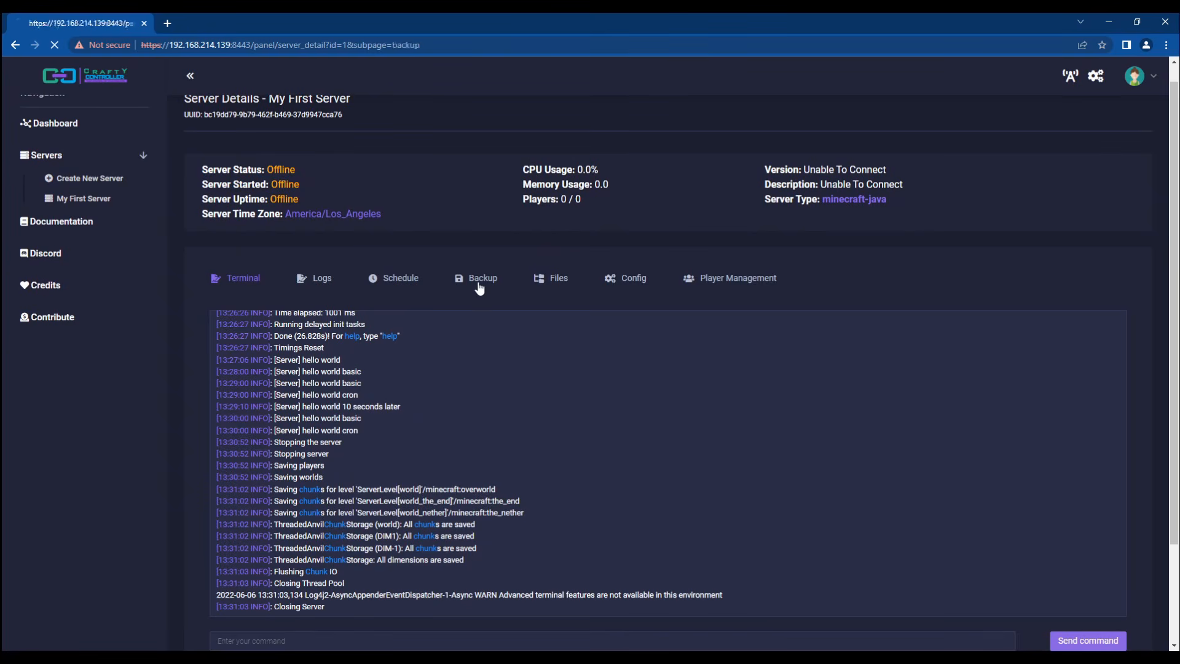
pyautogui.click(753, 445)
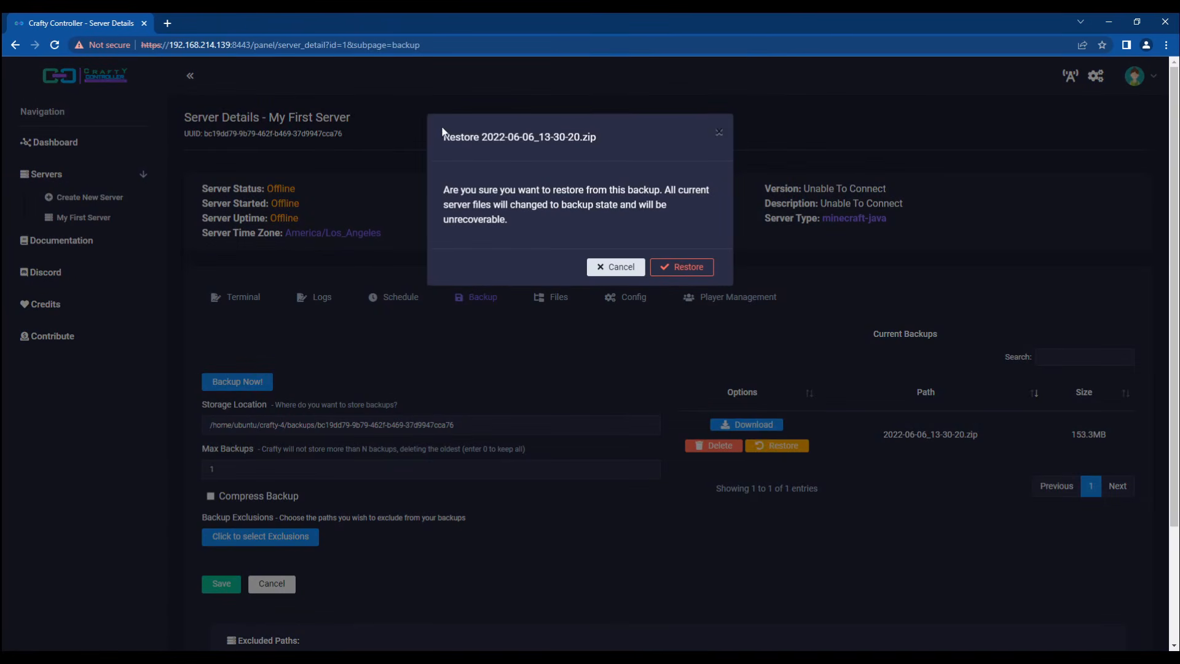
pyautogui.tripleClick(537, 136)
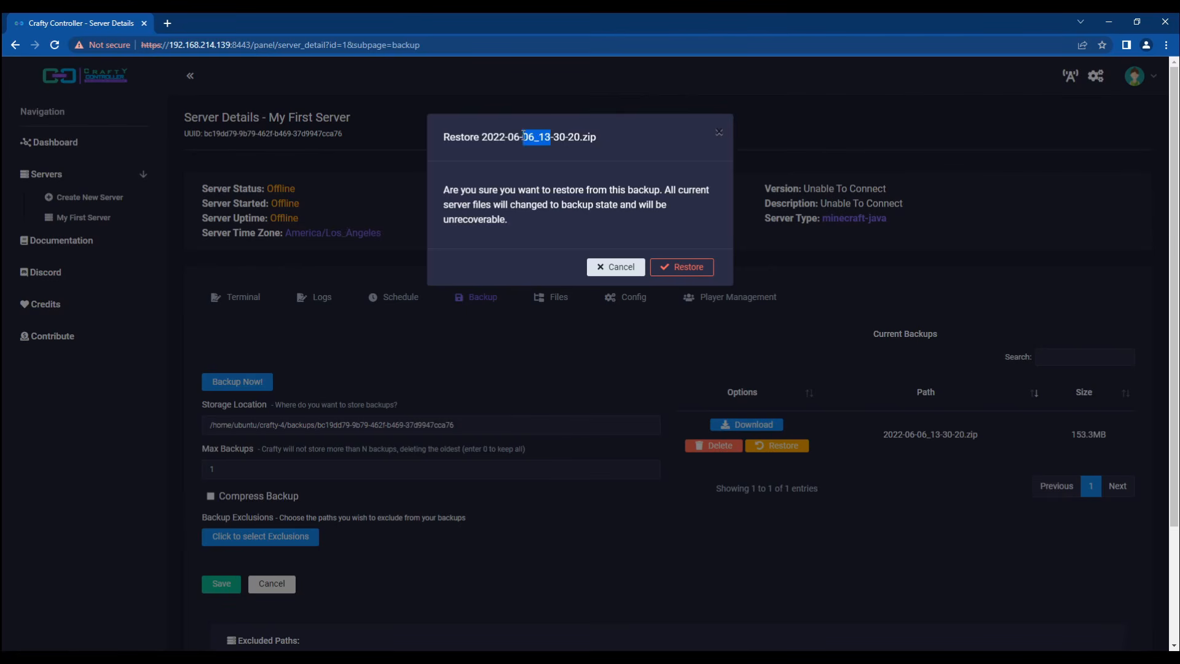
pyautogui.doubleClick(688, 190)
pyautogui.doubleClick(542, 206)
pyautogui.tripleClick(581, 210)
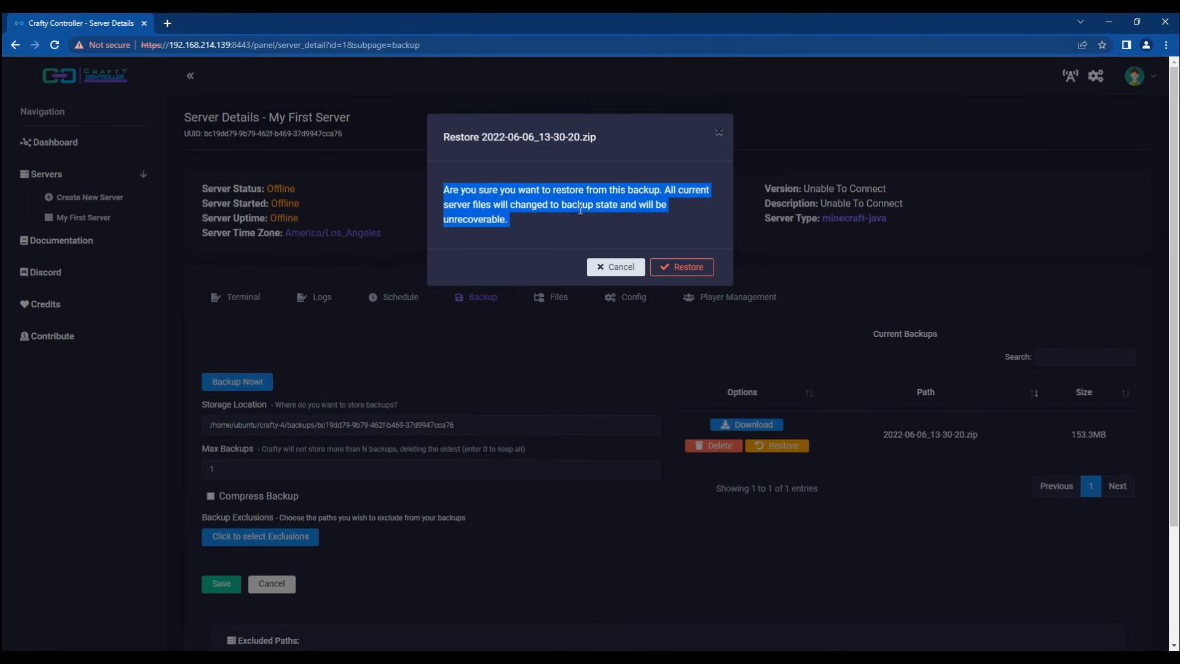
pyautogui.click(580, 229)
pyautogui.moveTo(546, 223); pyautogui.dragTo(451, 193)
pyautogui.click(518, 192)
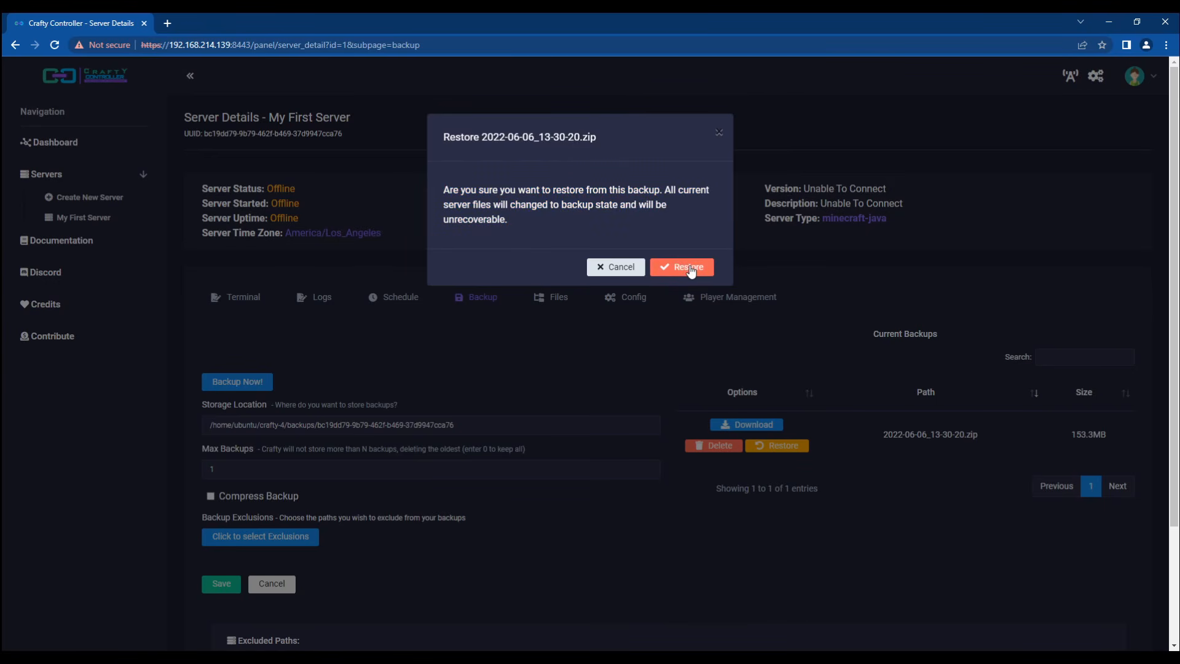
pyautogui.scroll(-3, 407, 544)
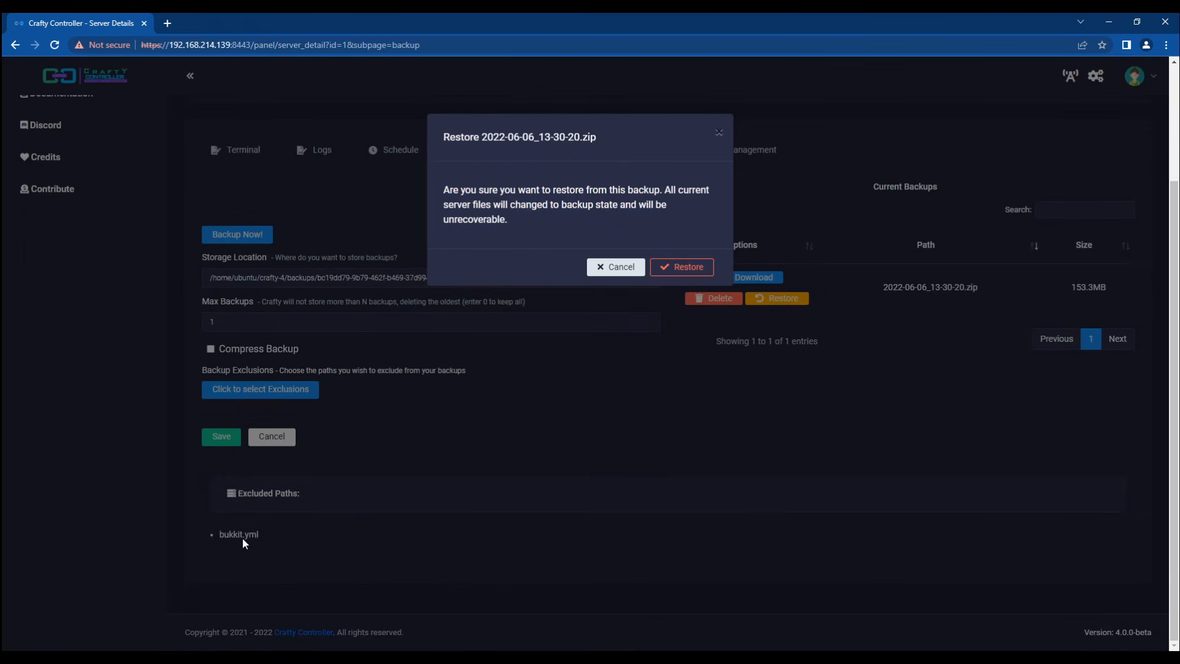
pyautogui.scroll(1, 529, 438)
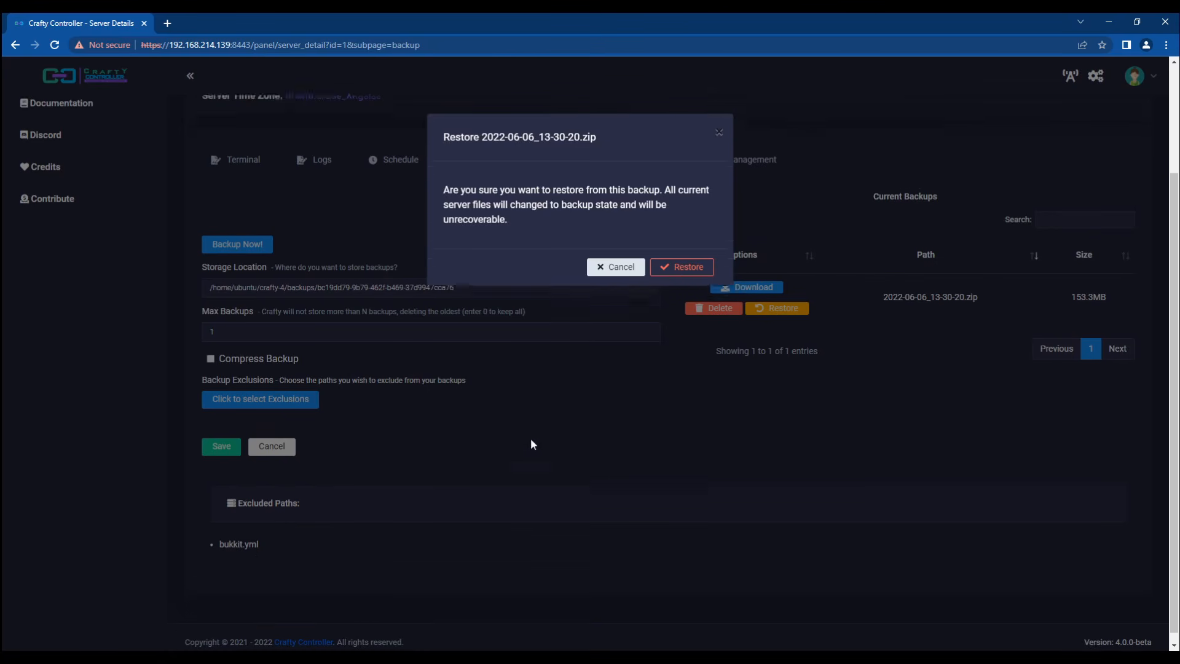
pyautogui.click(681, 267)
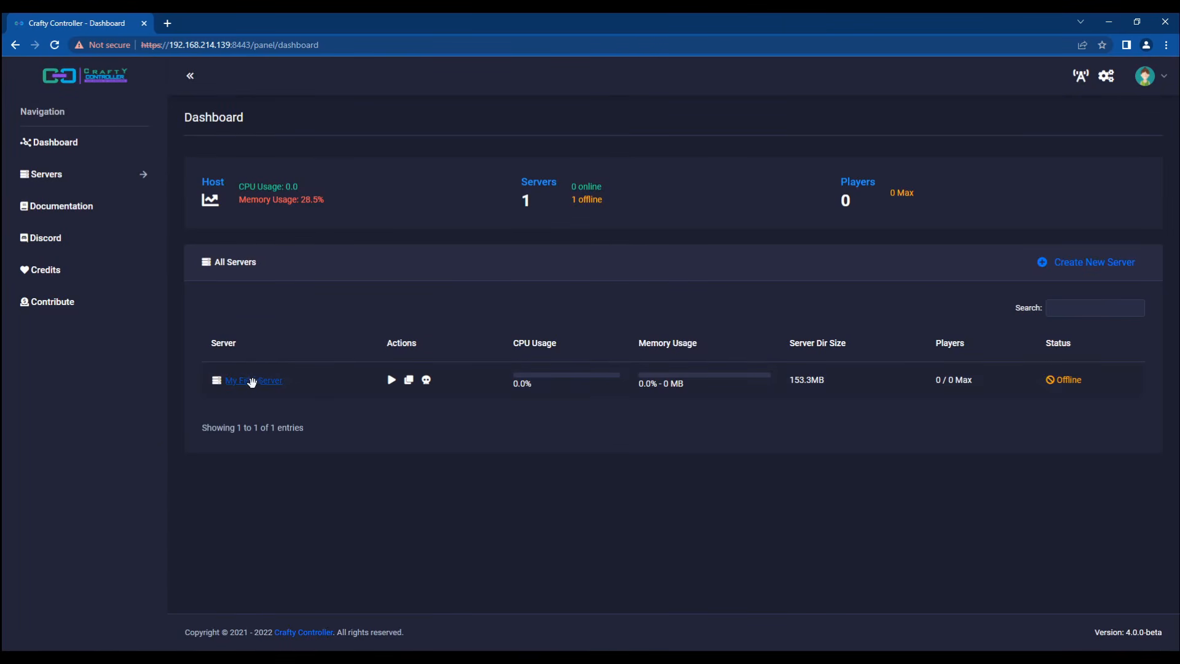
# Step: Open My First Server from the Dashboard and browse its restored files
pyautogui.click(249, 380)
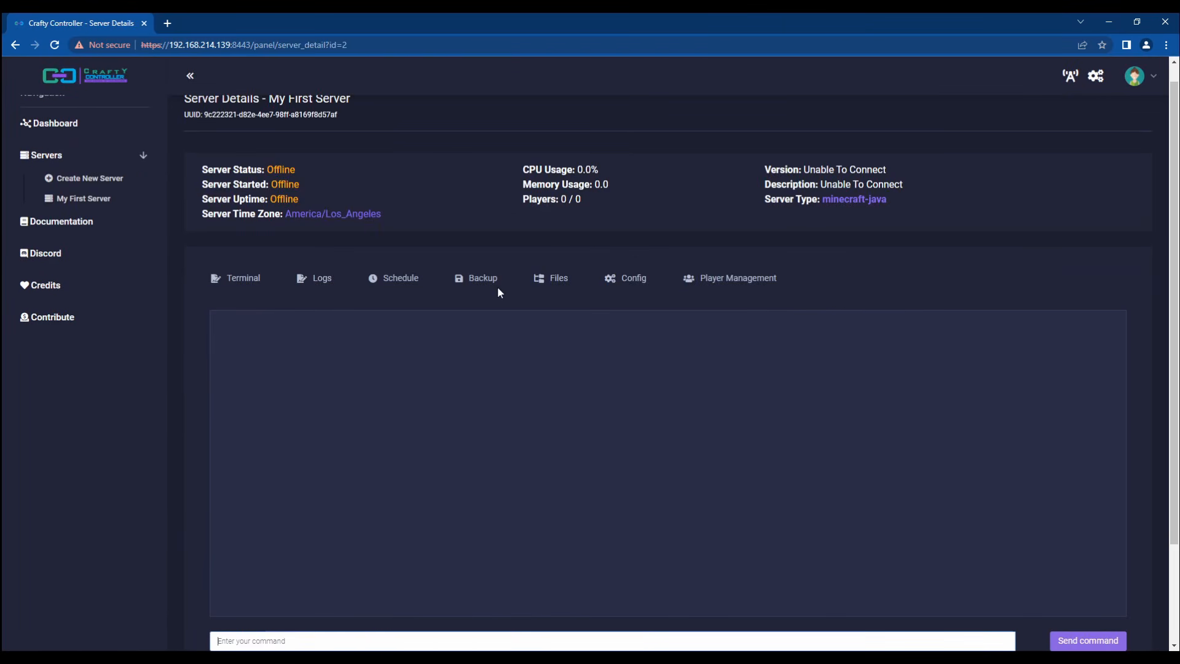
pyautogui.click(550, 278)
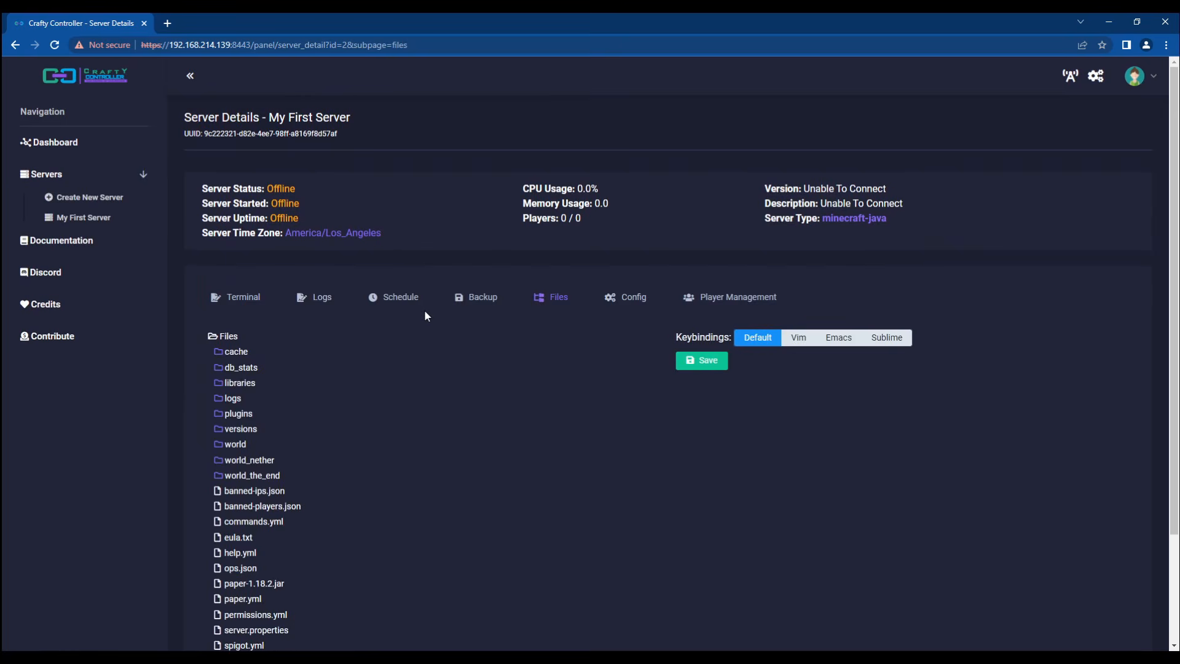
pyautogui.scroll(-3, 431, 318)
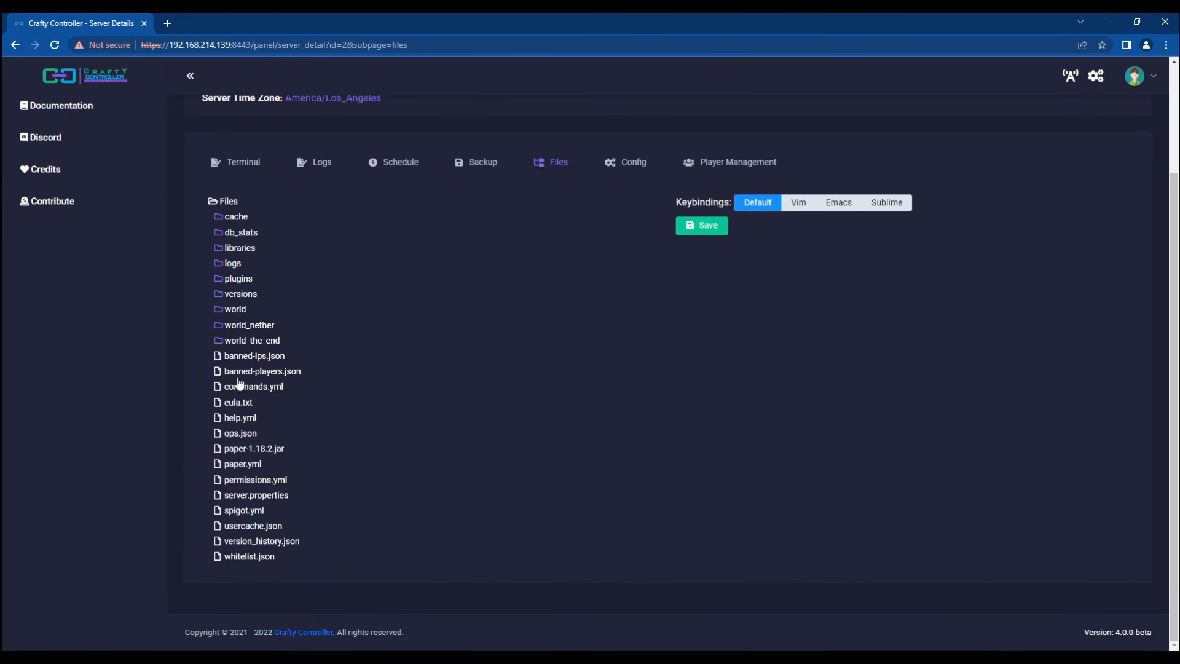
pyautogui.scroll(1, 271, 371)
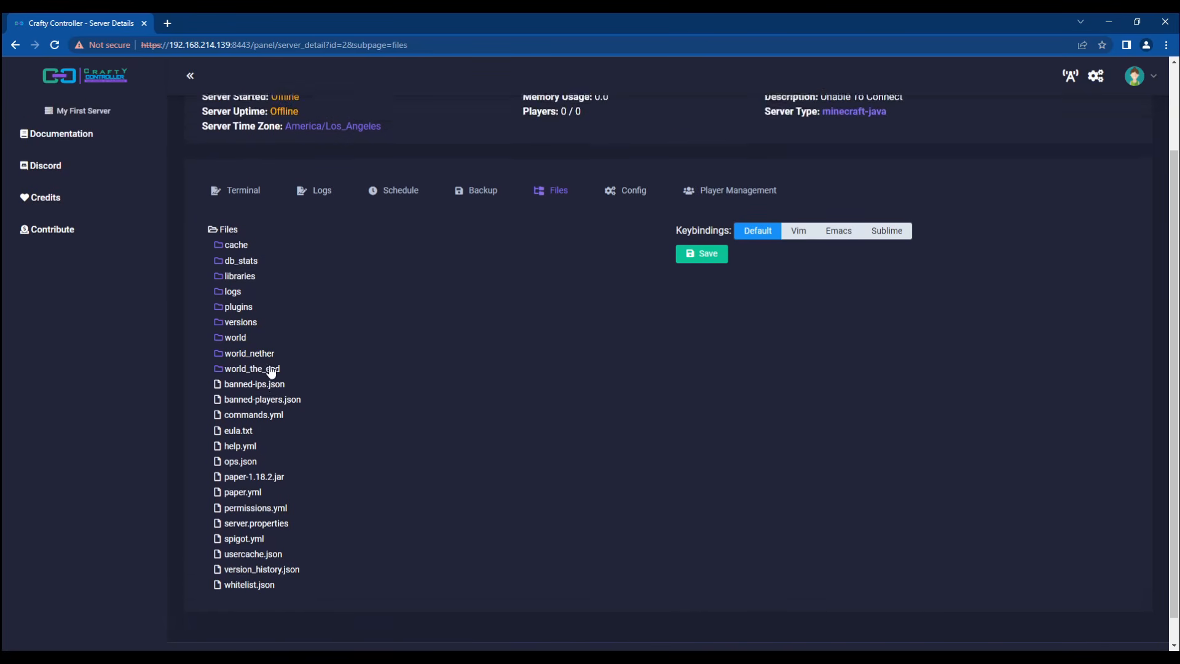
pyautogui.scroll(2, 271, 372)
pyautogui.scroll(-1, 272, 369)
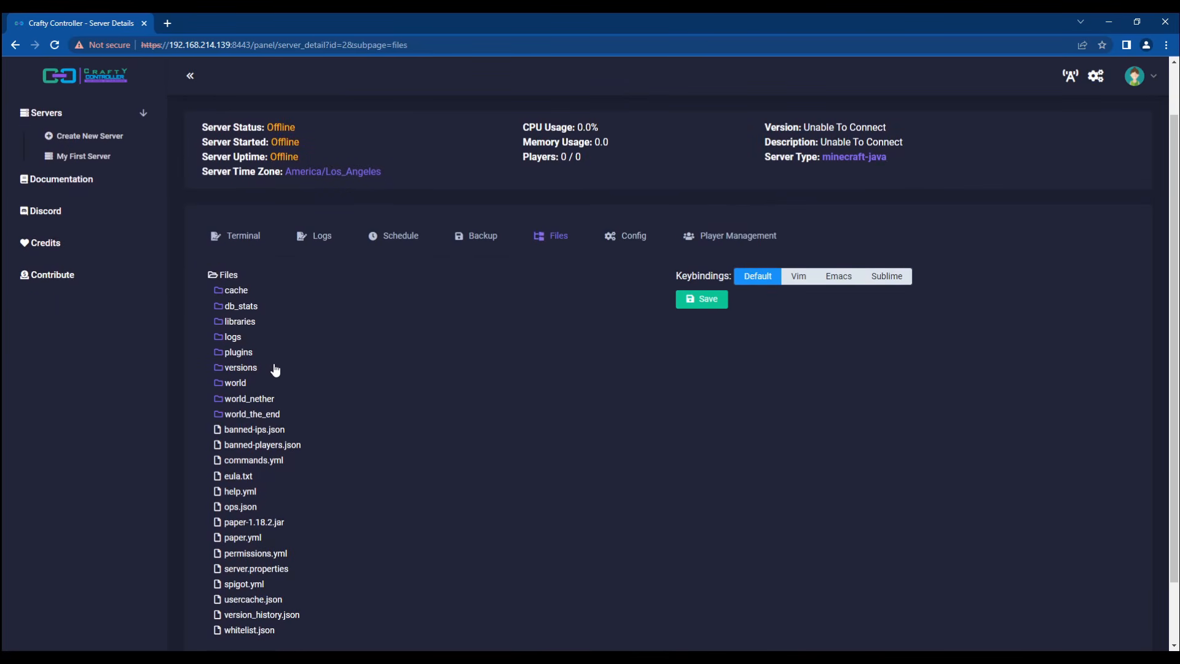
# Step: Review the backup list, noting the 2022-06-06_13-30-20.zip backup at 153.3MB
pyautogui.click(470, 236)
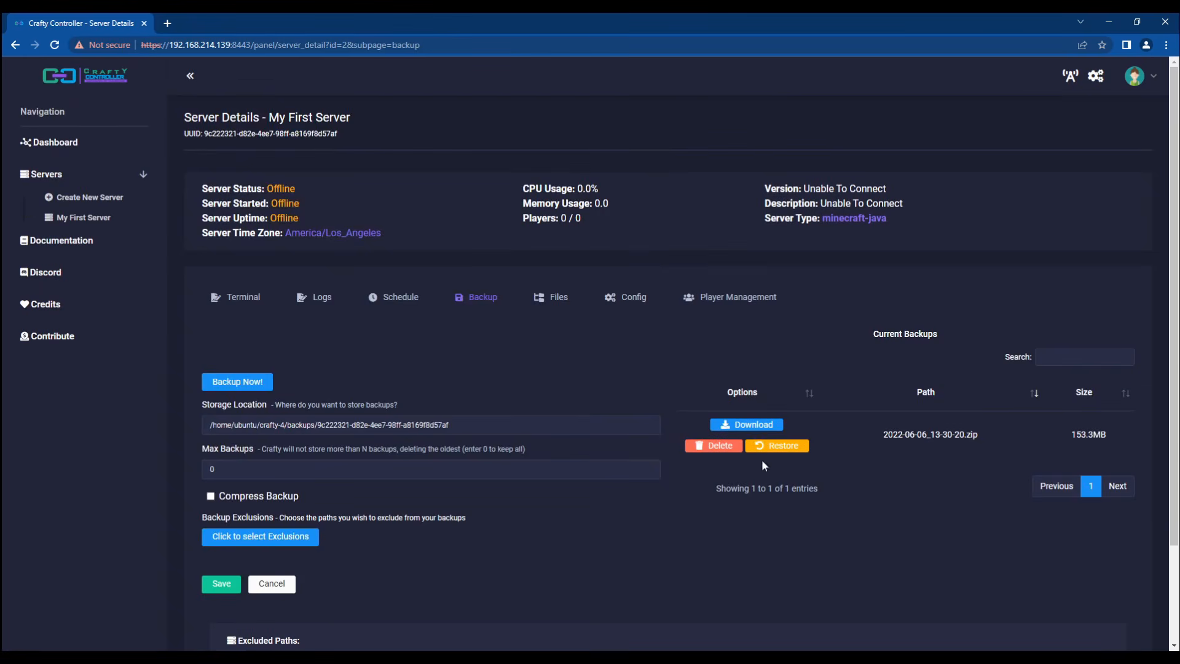
pyautogui.moveTo(872, 437); pyautogui.dragTo(995, 437)
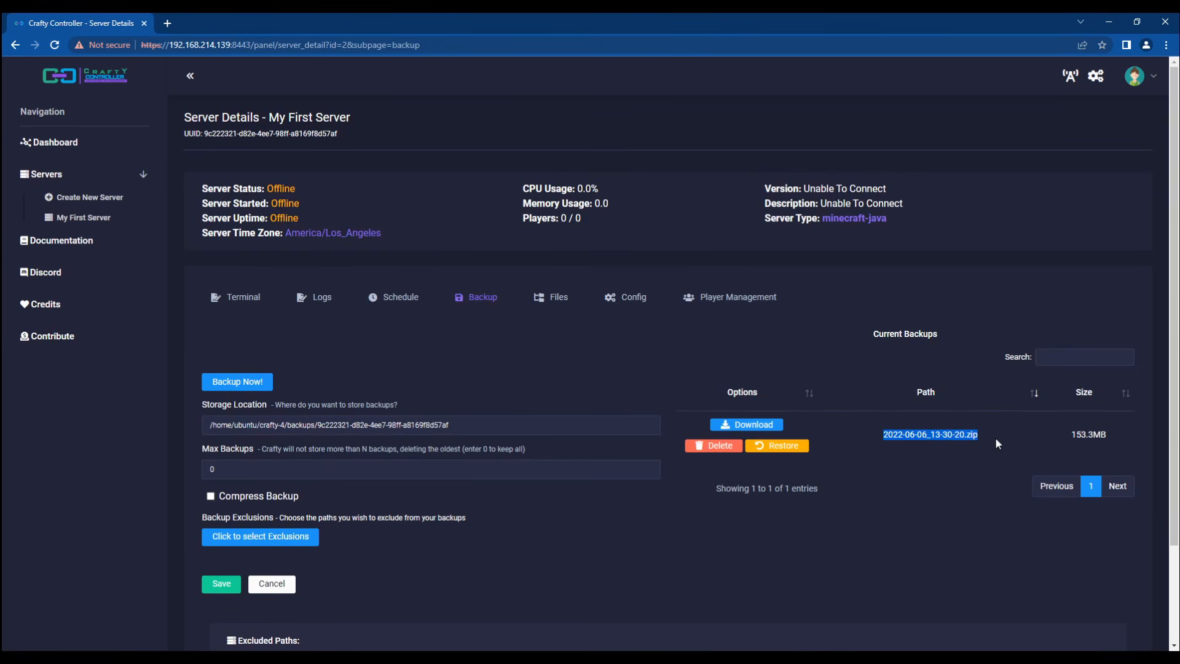
pyautogui.click(950, 465)
pyautogui.tripleClick(905, 433)
pyautogui.click(1085, 435)
pyautogui.doubleClick(1086, 434)
pyautogui.click(932, 437)
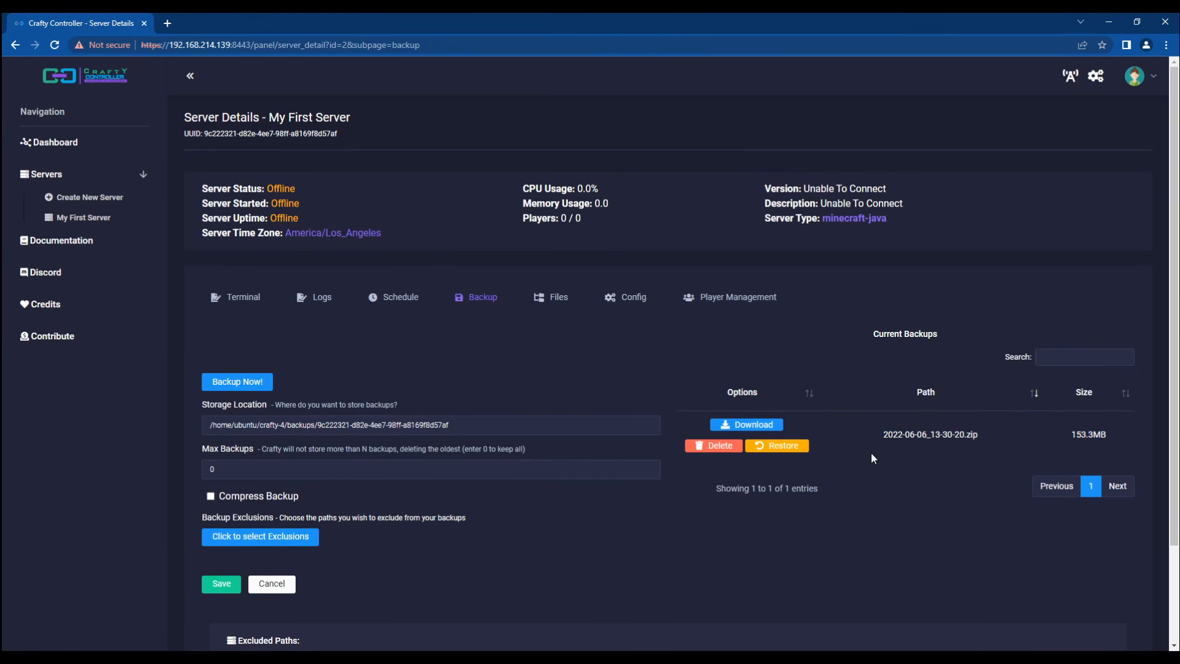
pyautogui.scroll(-1, 863, 456)
# Step: Check the now-empty schedule table and the console, ending on the backup page
pyautogui.click(386, 238)
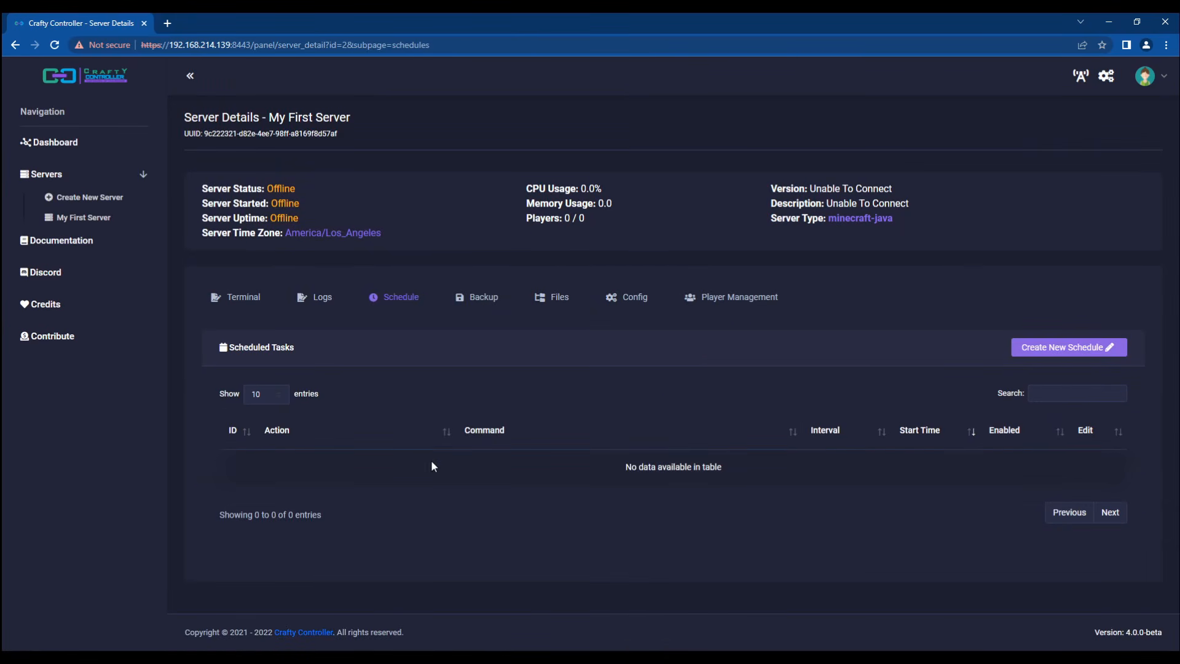
pyautogui.tripleClick(651, 472)
pyautogui.click(725, 466)
pyautogui.click(240, 299)
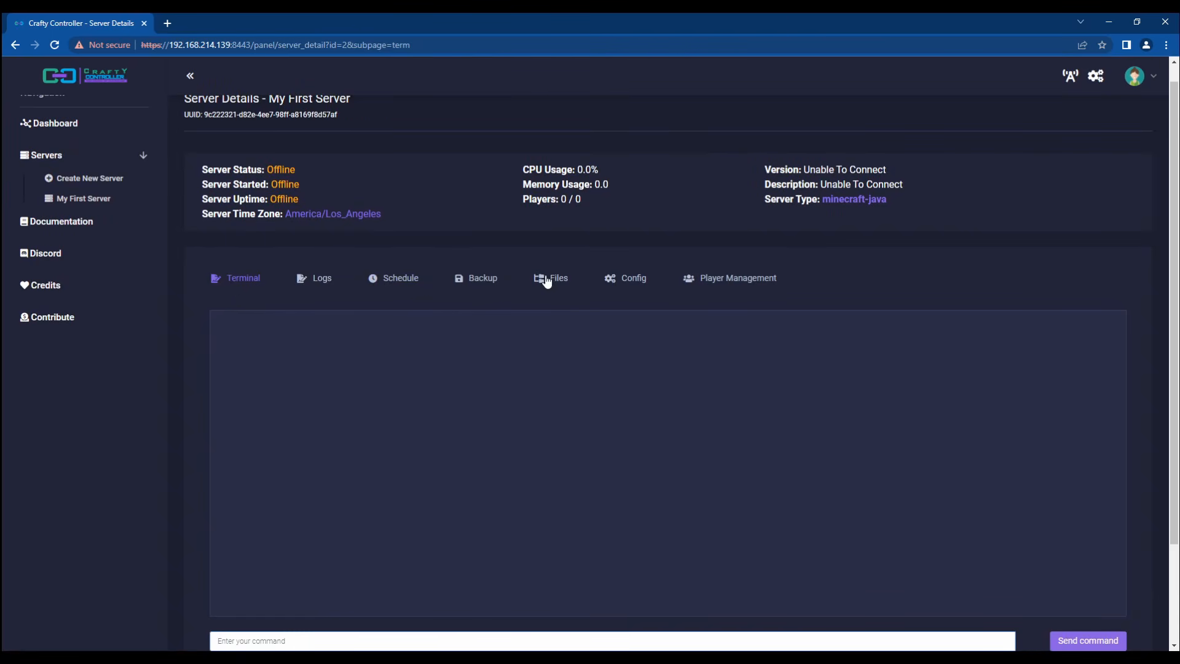
pyautogui.click(460, 279)
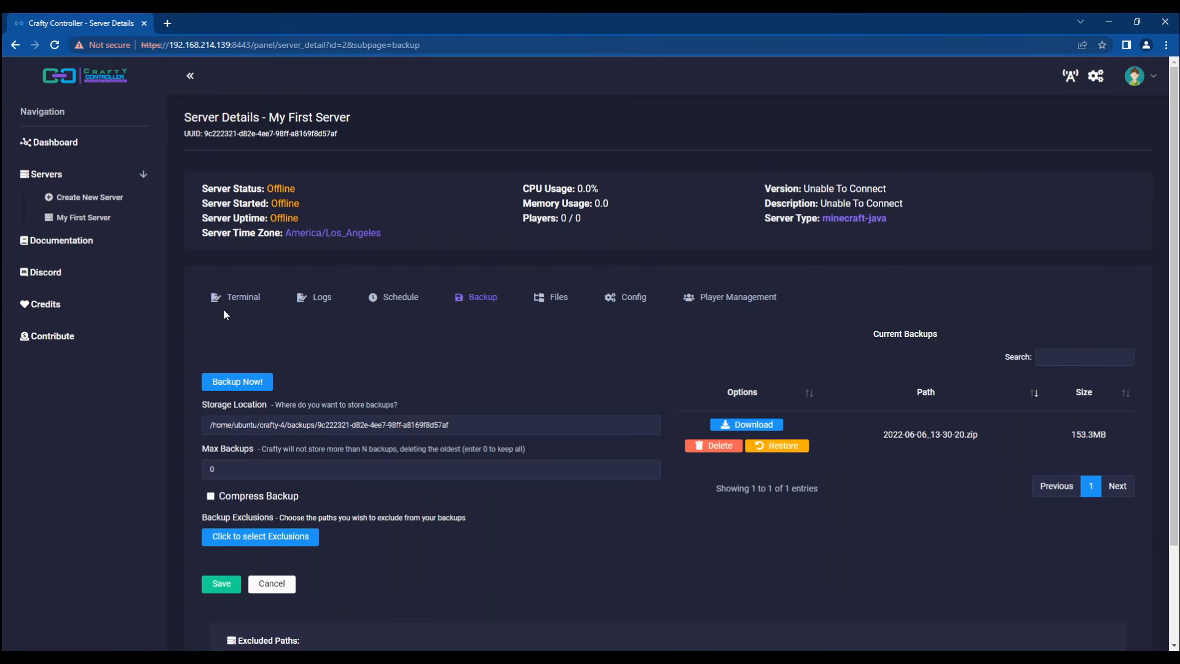
# Step: Start the restored server and dismiss the first-run port 25565 forwarding notice
pyautogui.click(237, 299)
pyautogui.scroll(-2, 339, 408)
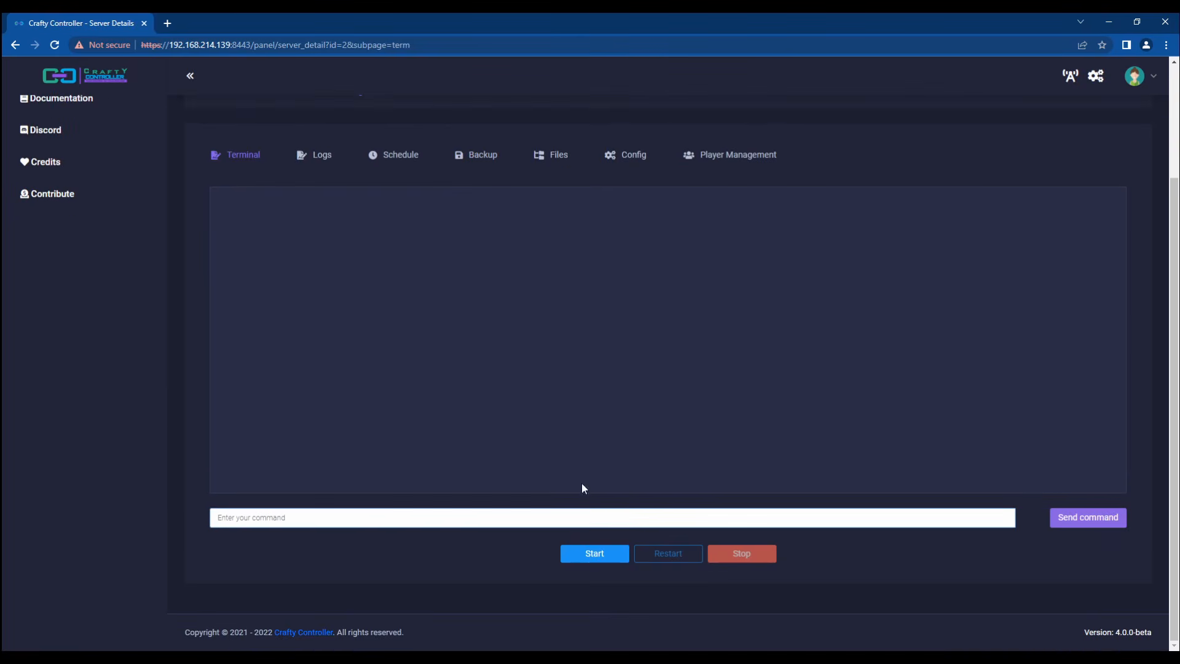
pyautogui.click(593, 555)
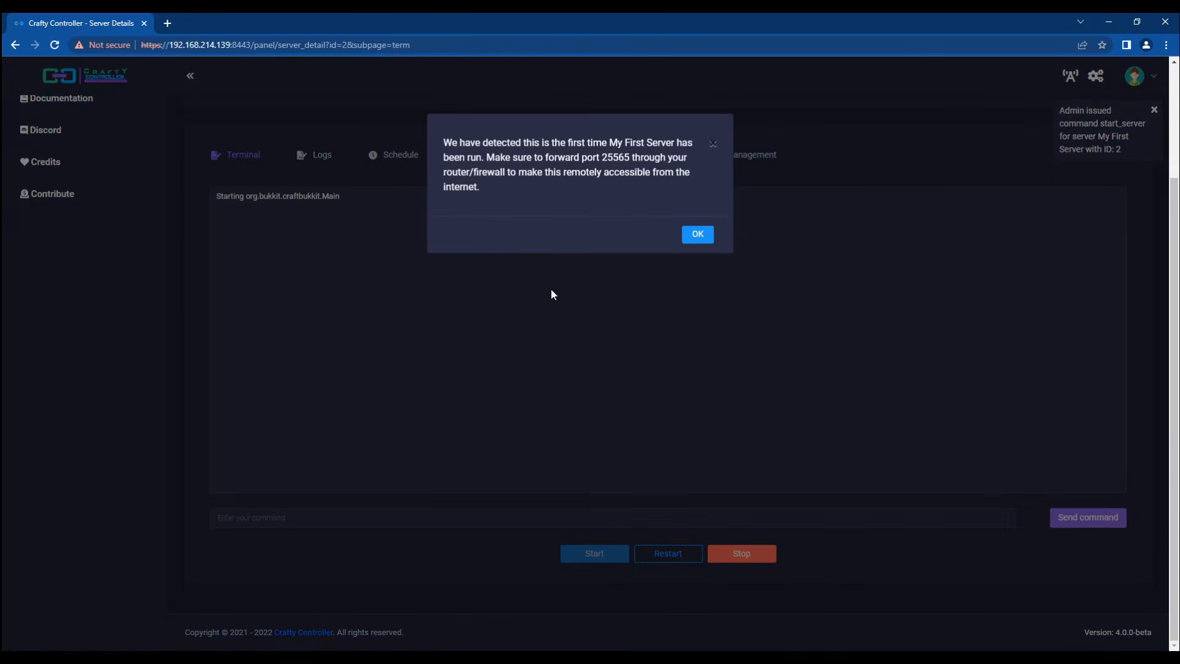
pyautogui.tripleClick(530, 146)
pyautogui.click(558, 174)
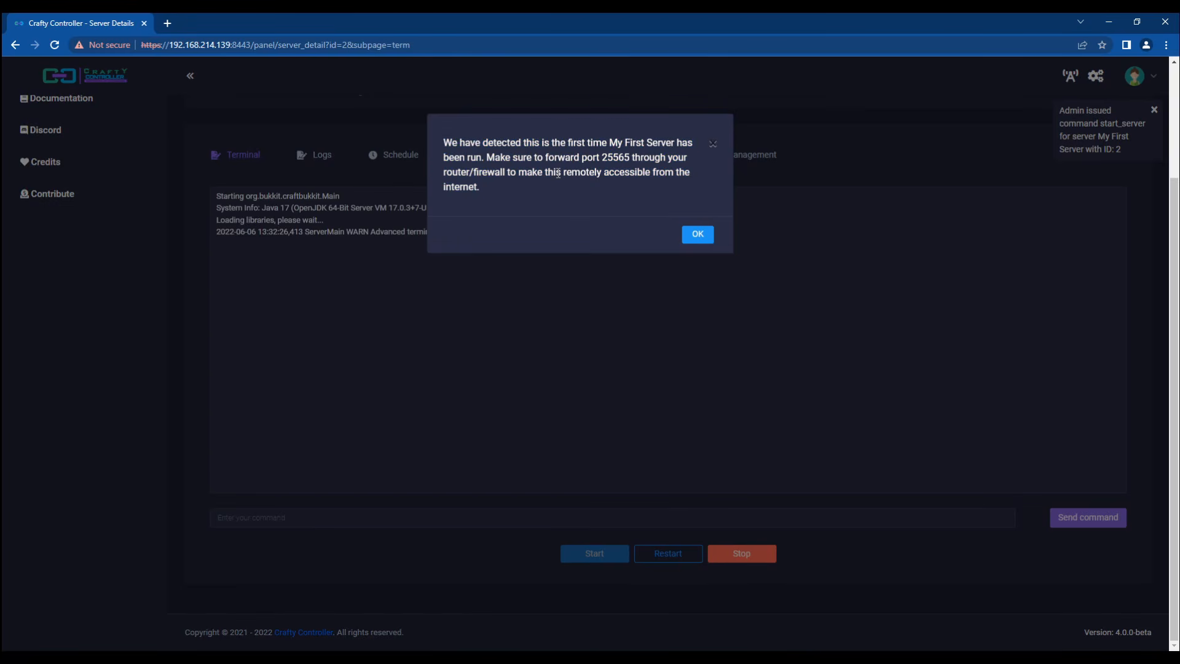
pyautogui.doubleClick(612, 158)
pyautogui.click(639, 197)
pyautogui.click(699, 236)
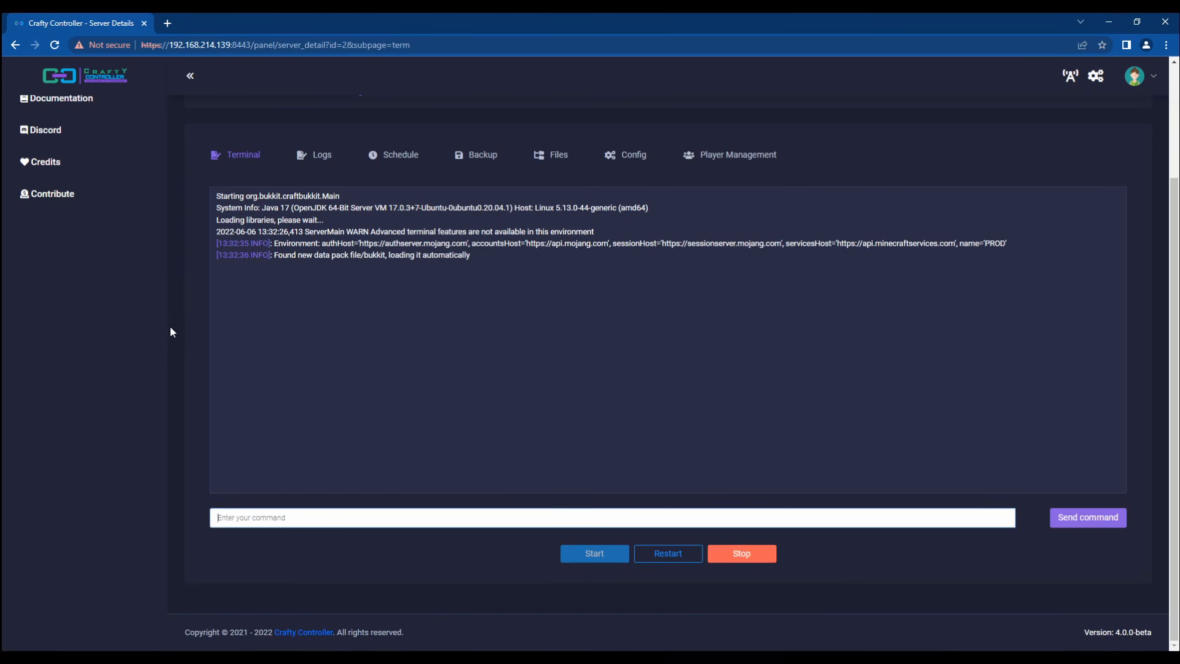
pyautogui.click(562, 156)
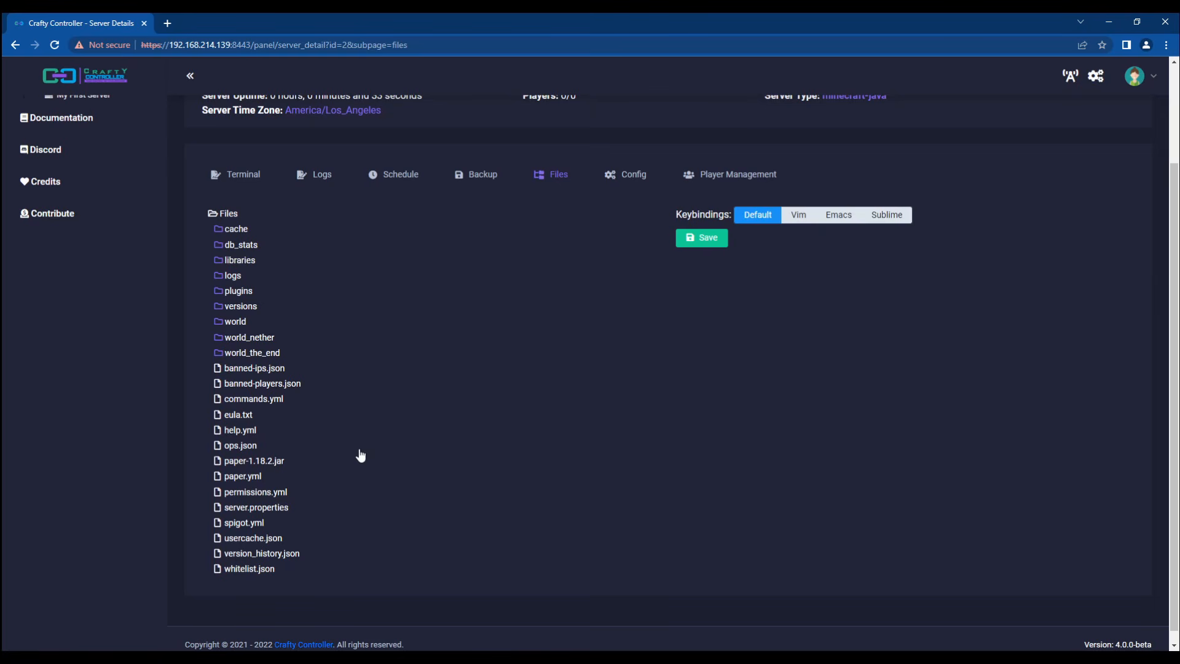
# Step: Begin renaming the cache folder, then cancel so its name stays unchanged
pyautogui.rightClick(240, 229)
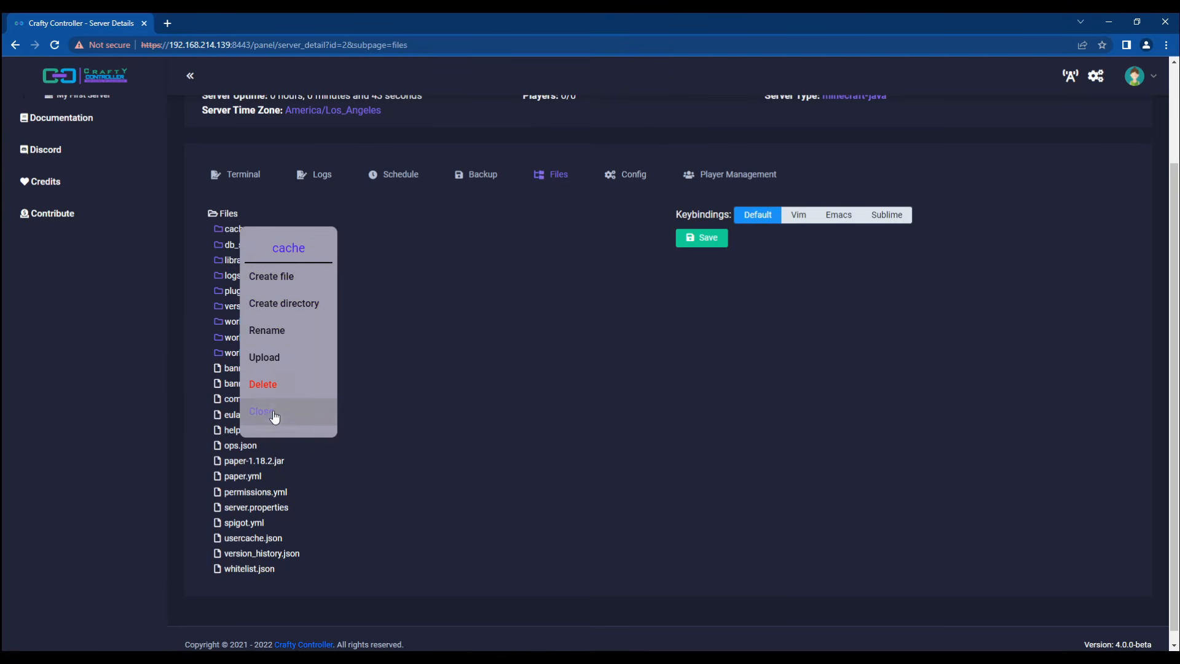
pyautogui.click(271, 326)
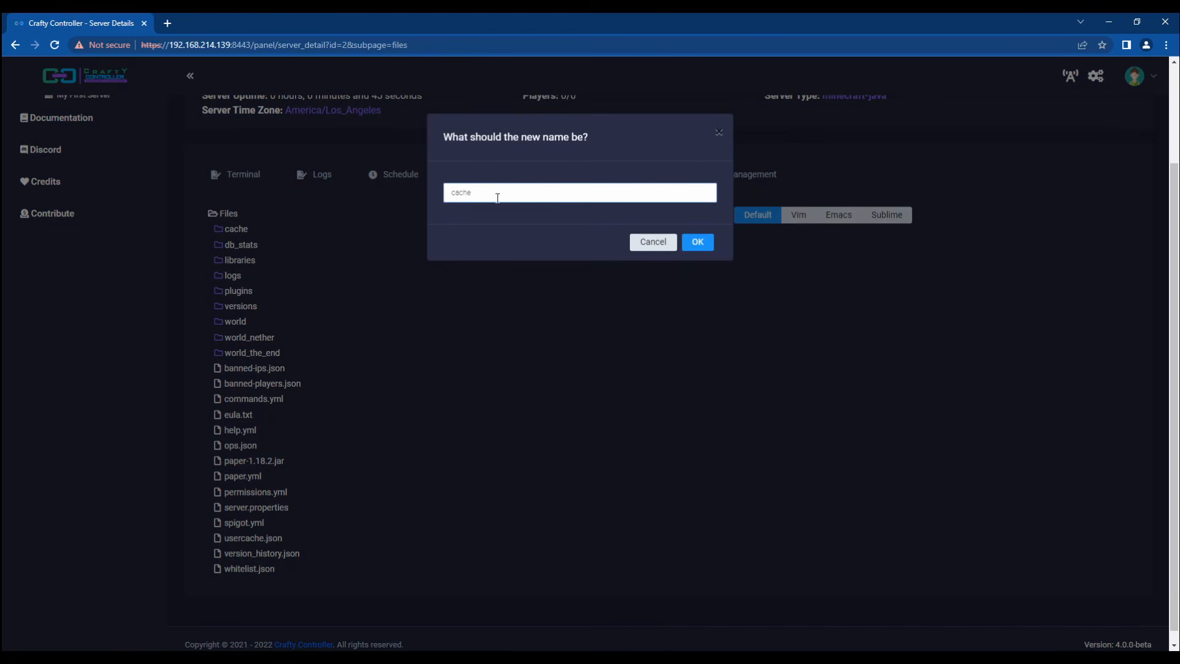
pyautogui.click(664, 246)
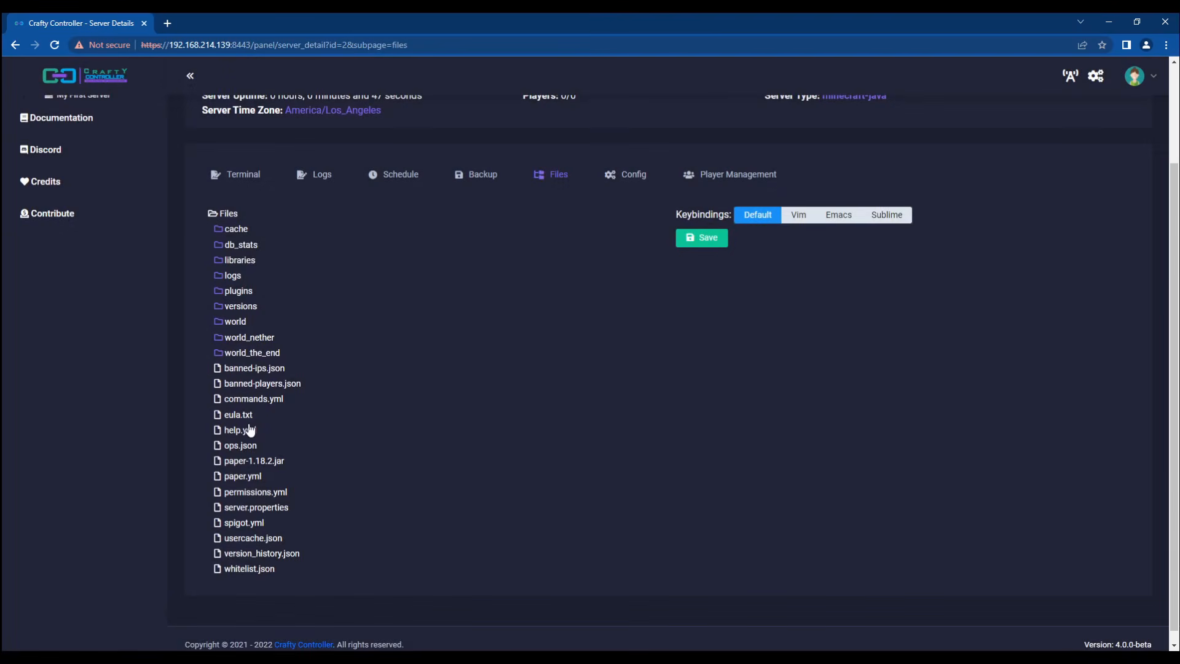
# Step: Create a new folder named 'test' at the root of the server files
pyautogui.rightClick(229, 214)
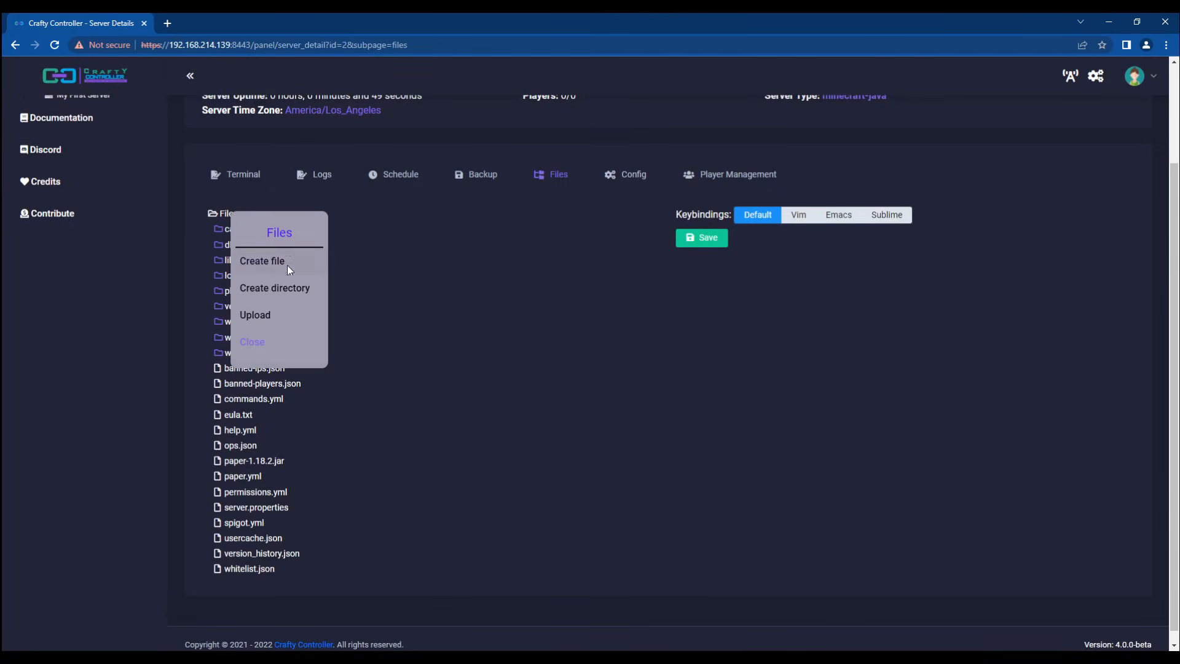
pyautogui.click(266, 291)
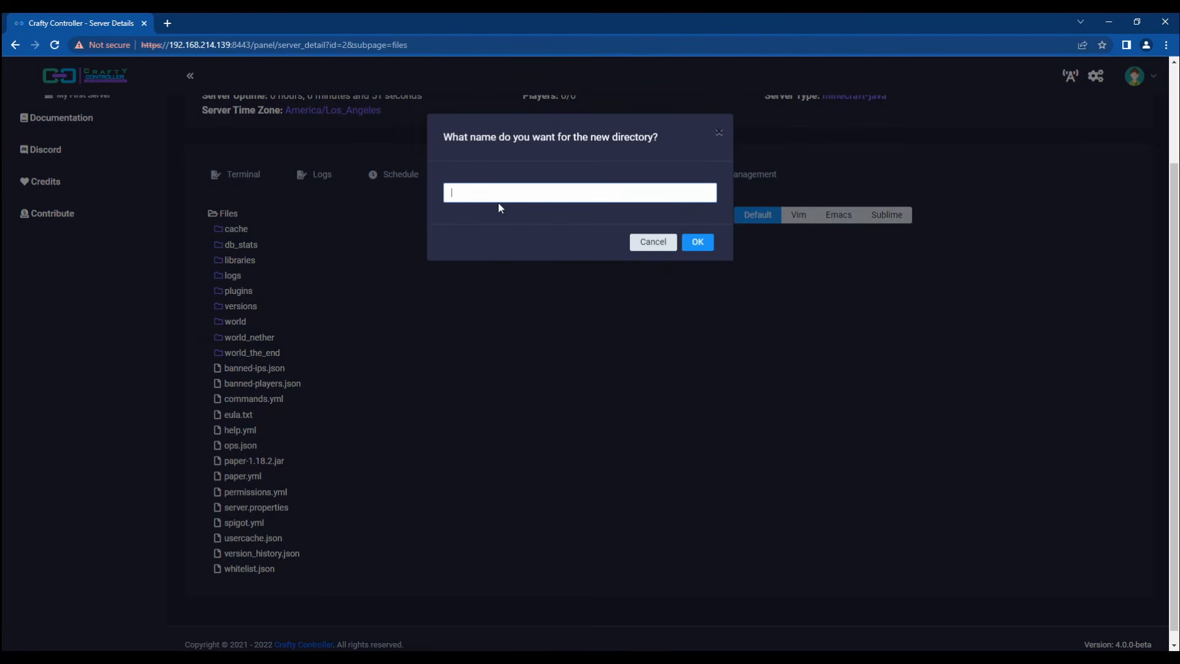
pyautogui.write('test')
pyautogui.press('Return')
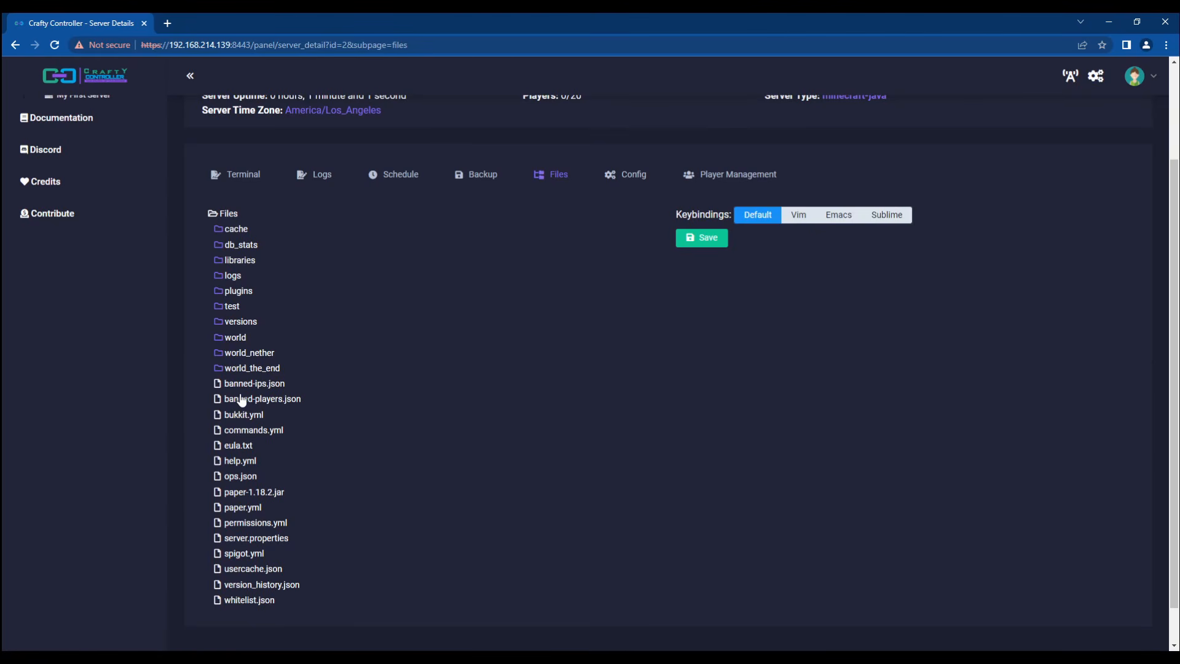
# Step: Create a new file named test.txt inside the test folder
pyautogui.rightClick(235, 308)
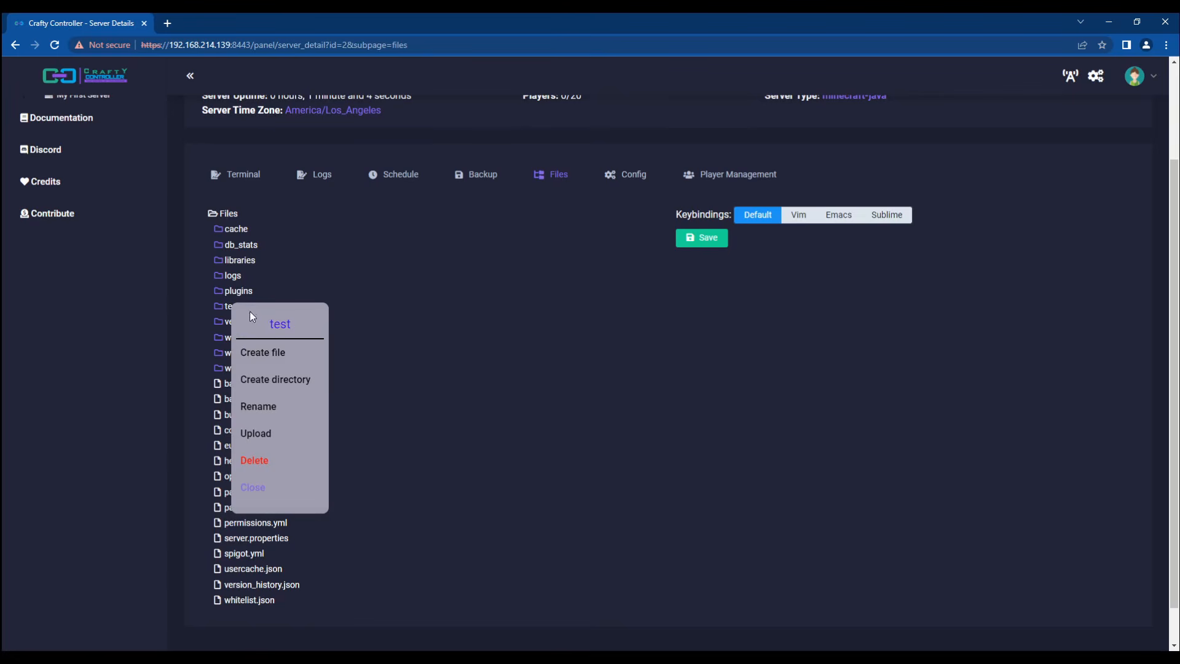
pyautogui.click(271, 354)
pyautogui.write('test')
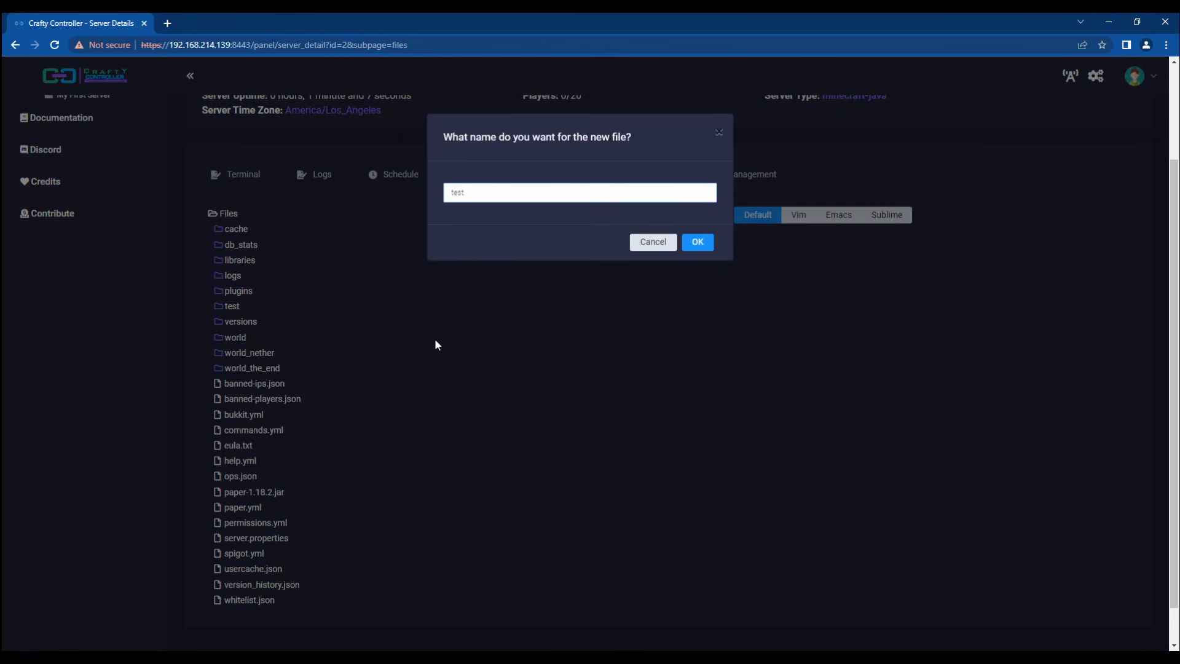
pyautogui.write('.txt')
pyautogui.press('Return')
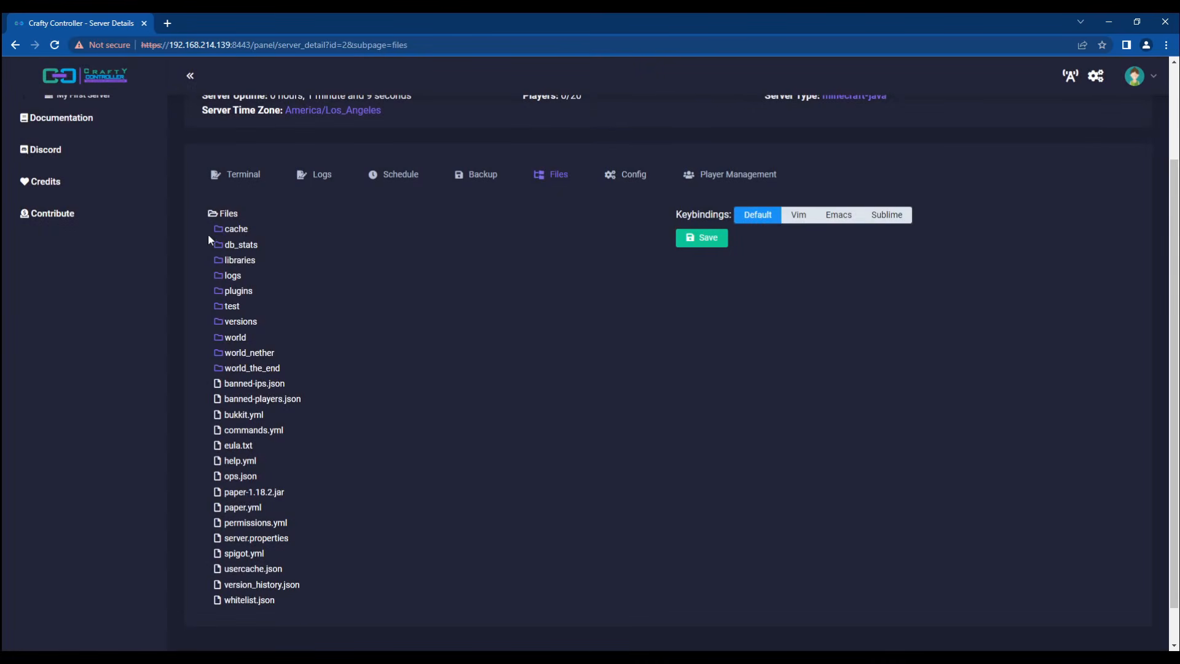
# Step: Write 'This is a test' into test.txt, then reload and reopen it to verify
pyautogui.click(232, 307)
pyautogui.click(240, 325)
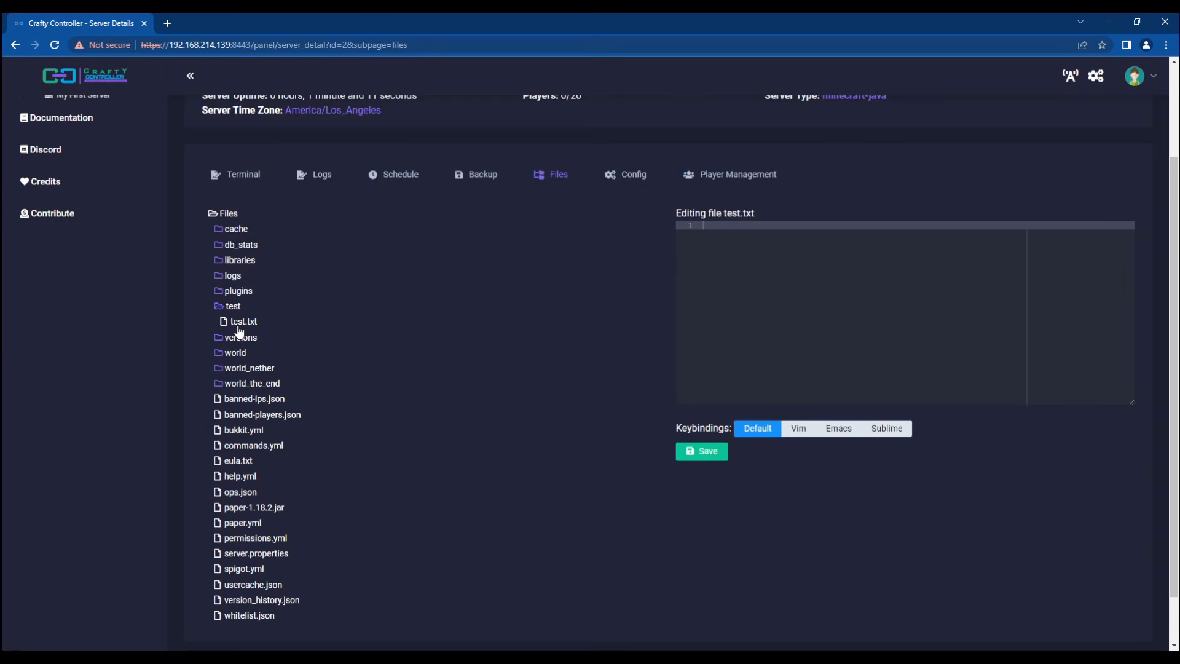
pyautogui.write('This is a sest')
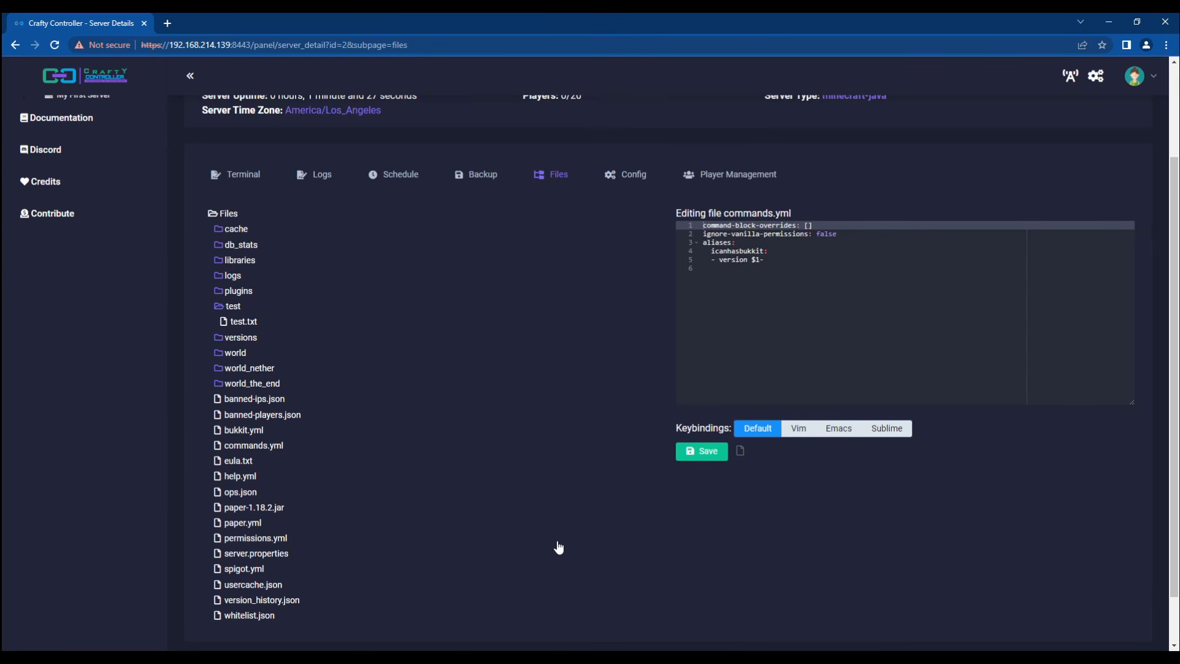
pyautogui.press('F5')
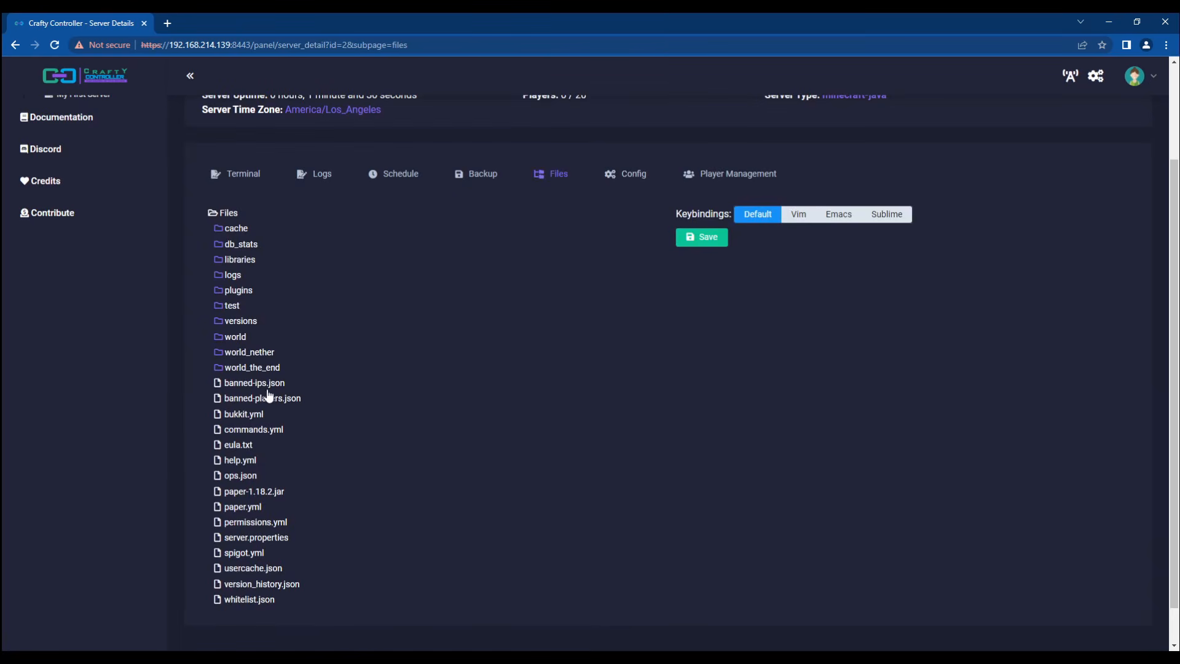
pyautogui.click(232, 306)
pyautogui.click(253, 323)
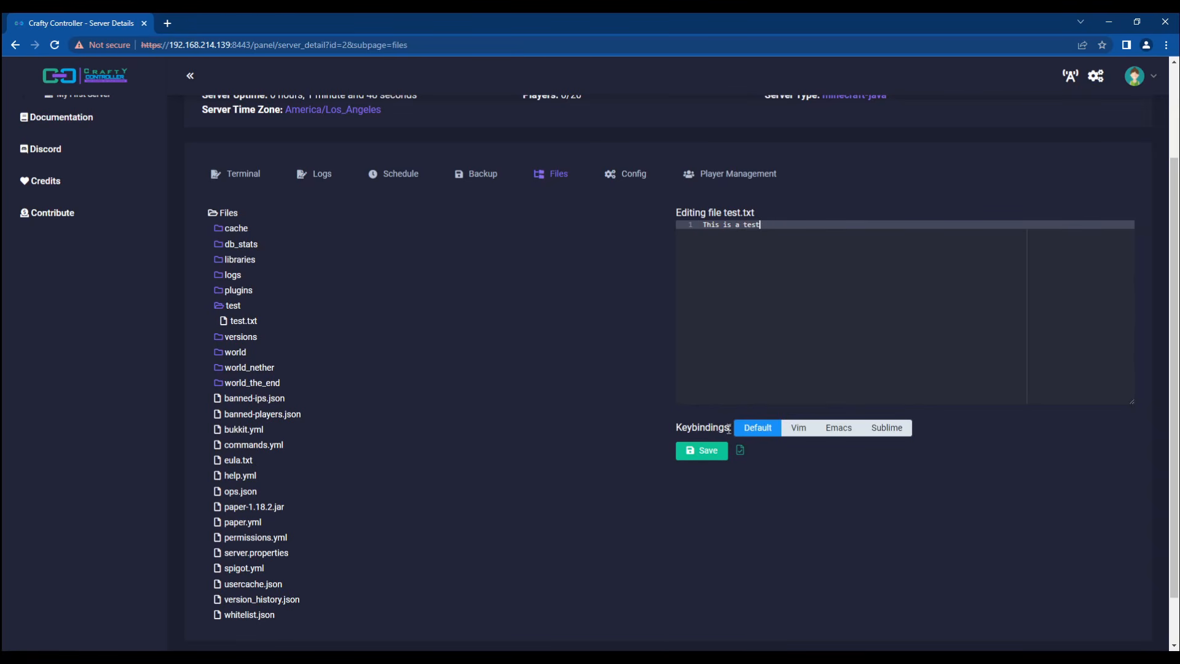
# Step: Upload support_logs (14).zip and Quests-4.4.1.jar into test, then expand test to see them
pyautogui.click(227, 307)
pyautogui.click(228, 306)
pyautogui.rightClick(227, 308)
pyautogui.click(290, 428)
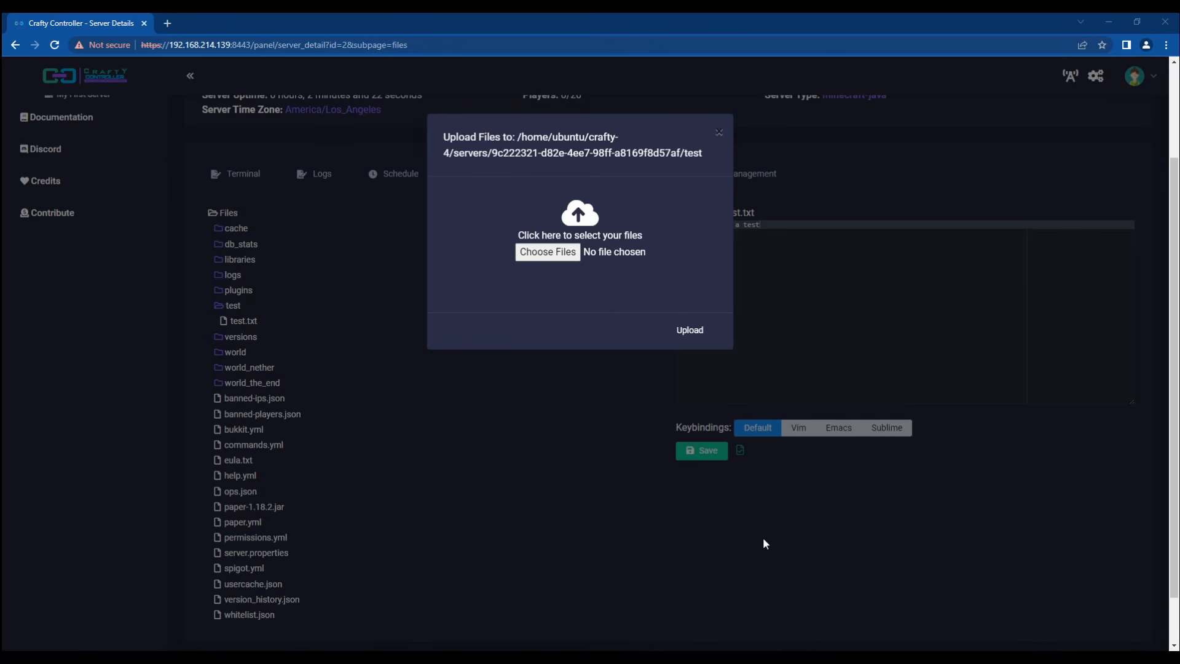
pyautogui.click(548, 239)
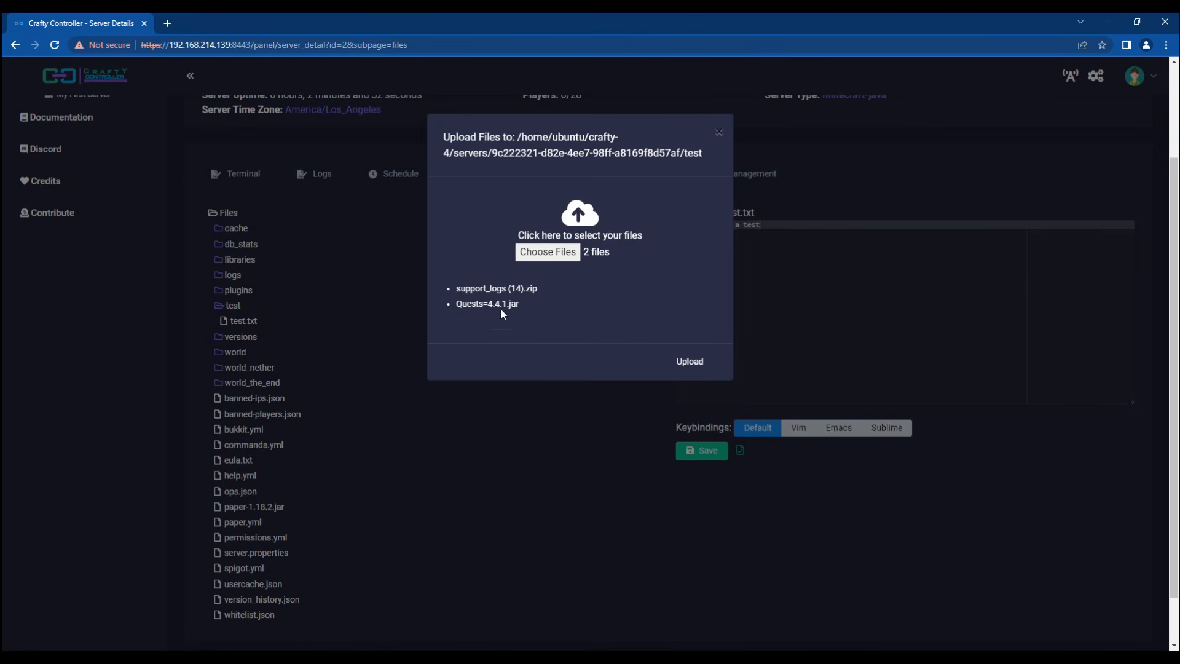
pyautogui.click(690, 362)
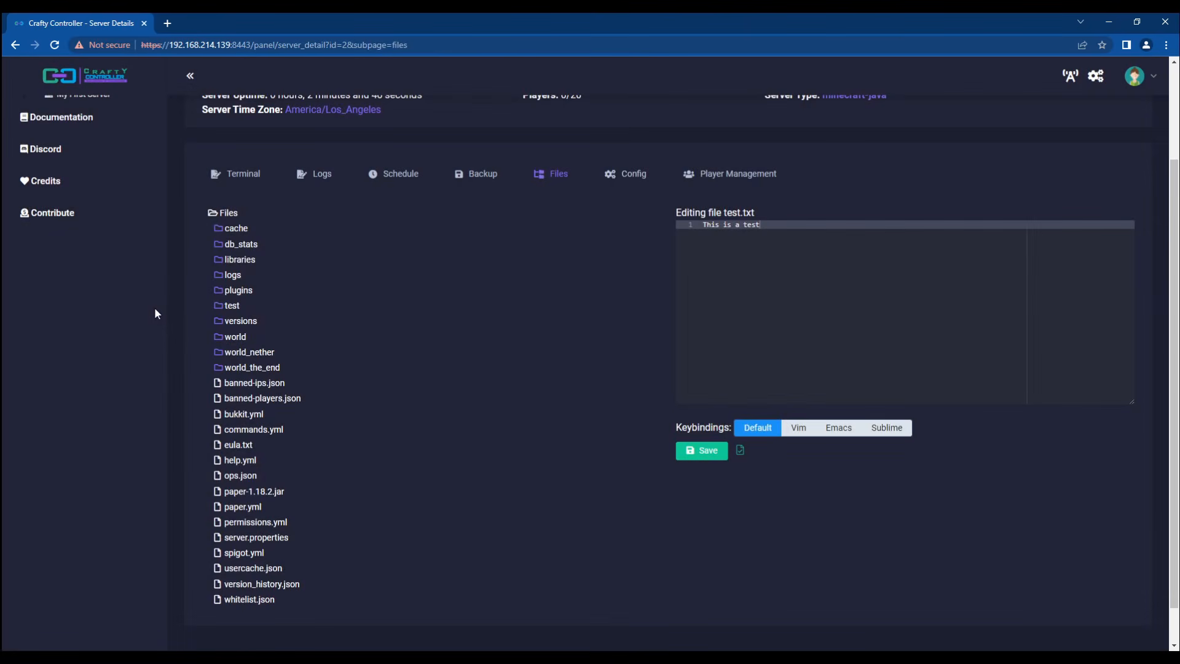
pyautogui.click(231, 307)
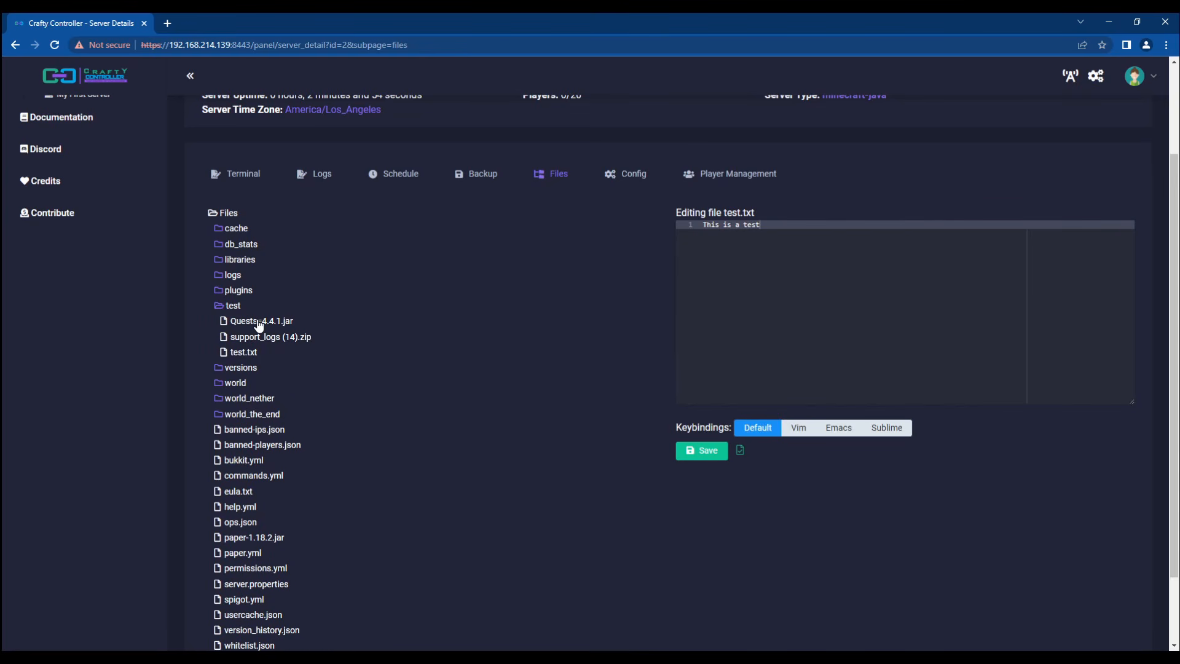
# Step: Download Quests=4.4.1.jar from the test folder to the computer
pyautogui.rightClick(241, 325)
pyautogui.click(277, 400)
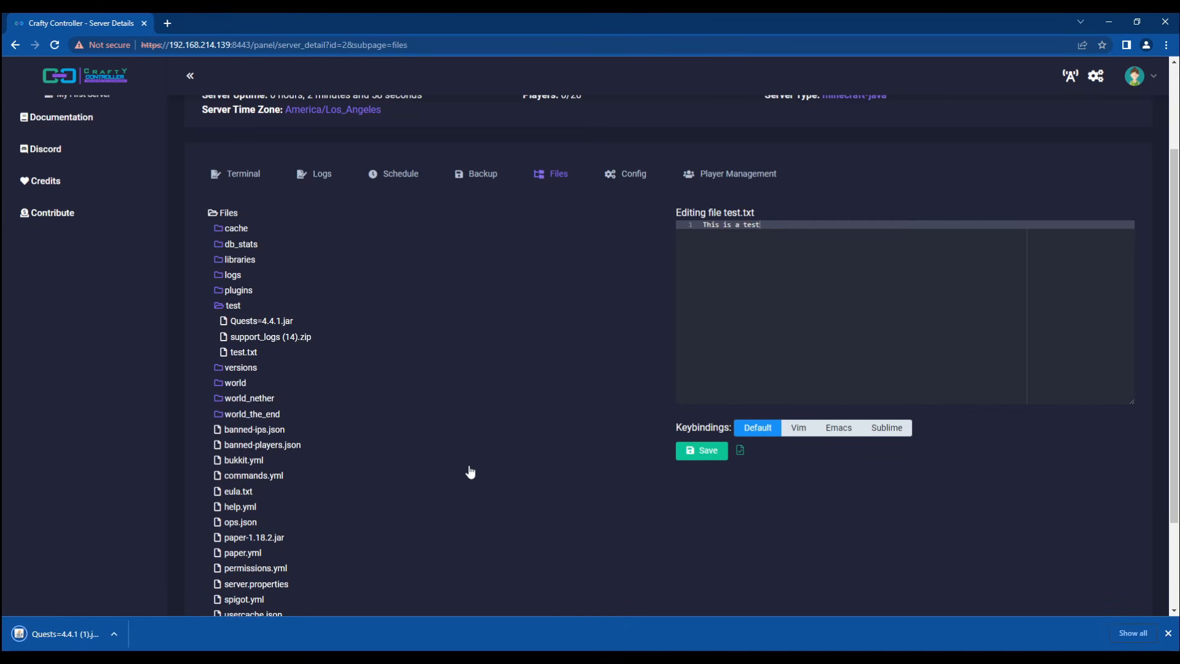
pyautogui.click(1168, 634)
# Step: Permanently delete Quests=4.4.1.jar from the test folder
pyautogui.rightClick(258, 323)
pyautogui.click(301, 424)
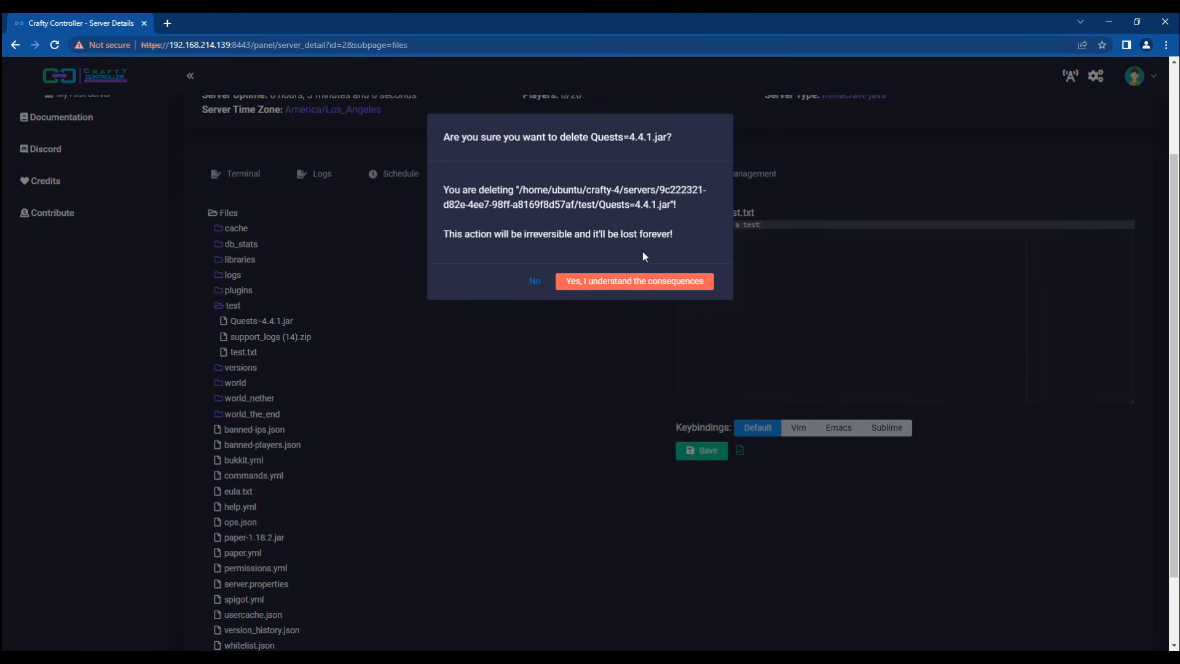
pyautogui.click(600, 285)
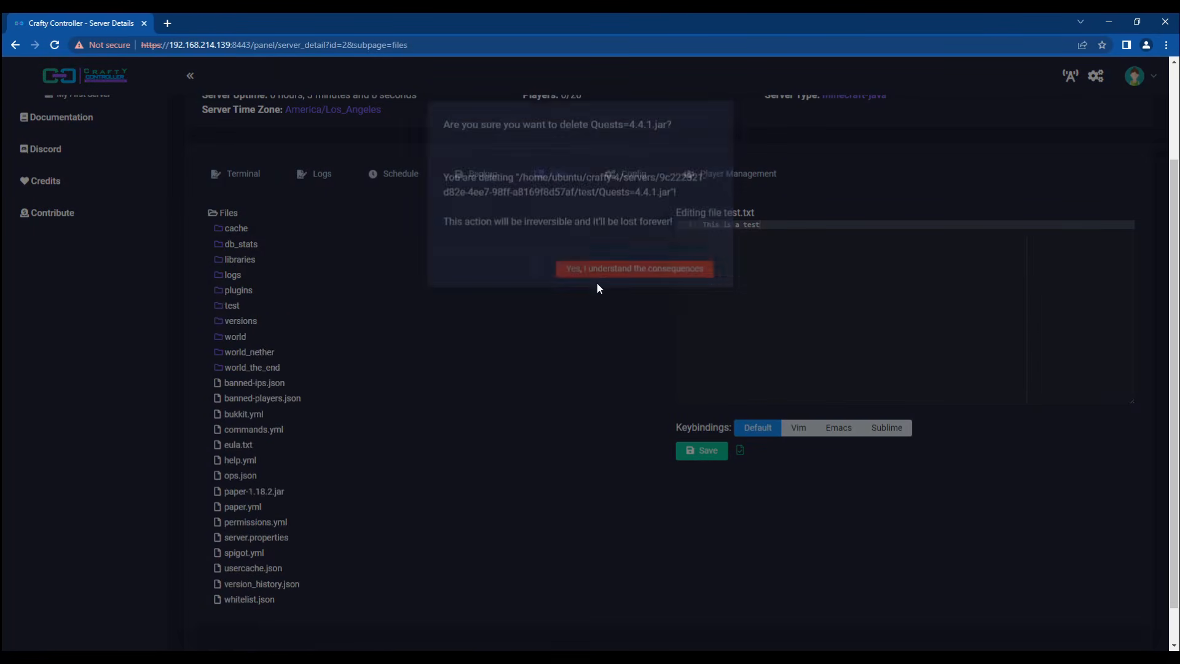
pyautogui.click(233, 306)
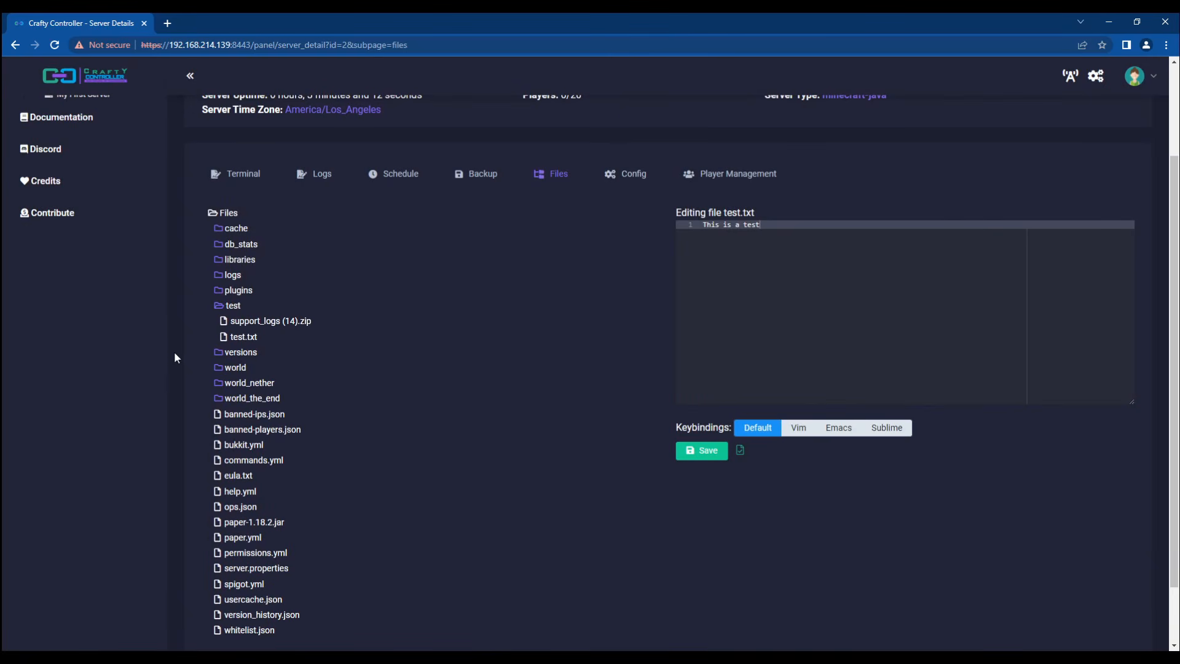
# Step: Extract support_logs (14).zip and browse its support_logs, crafty and logs folders
pyautogui.rightClick(262, 324)
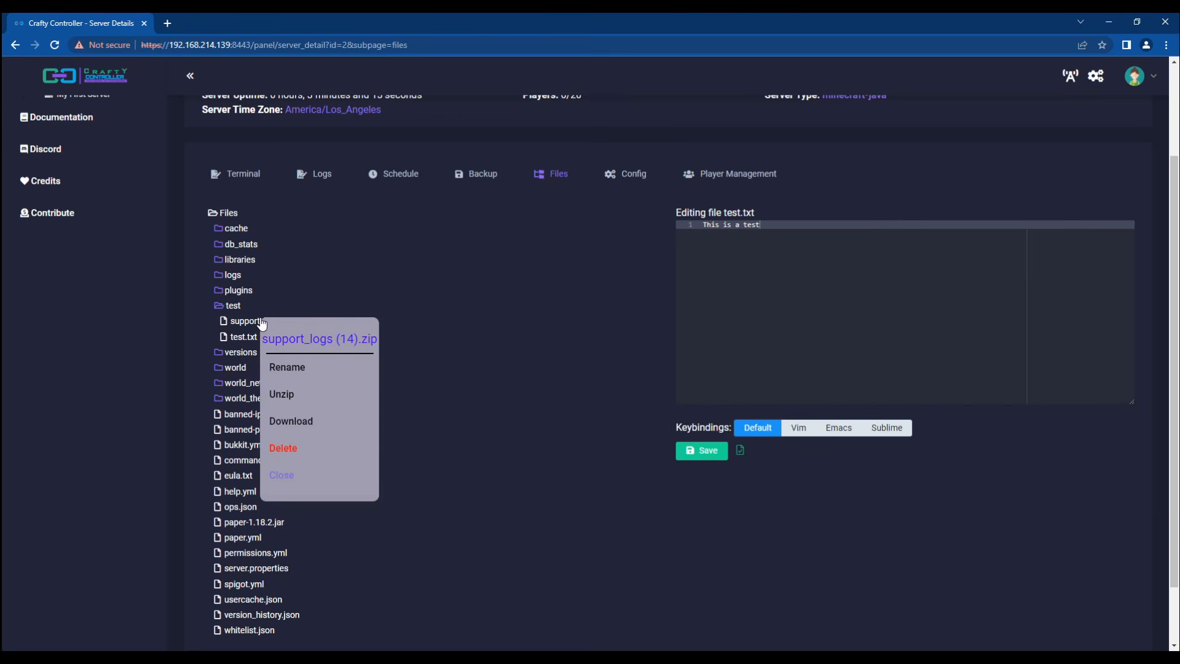
pyautogui.click(294, 399)
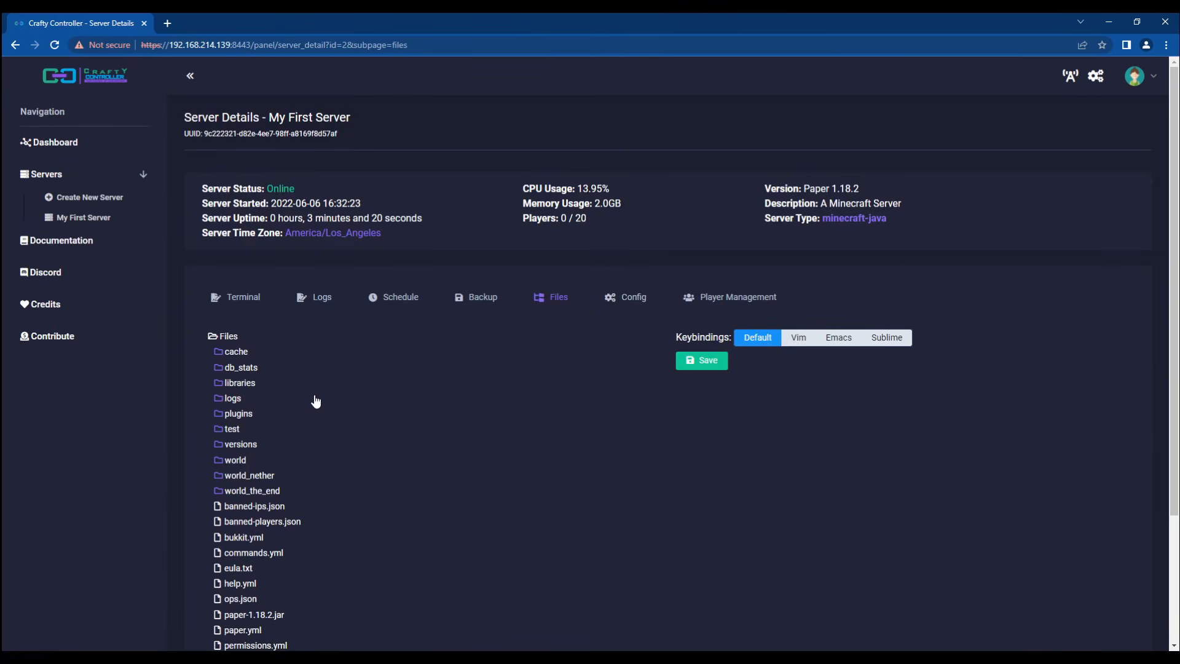
pyautogui.click(239, 431)
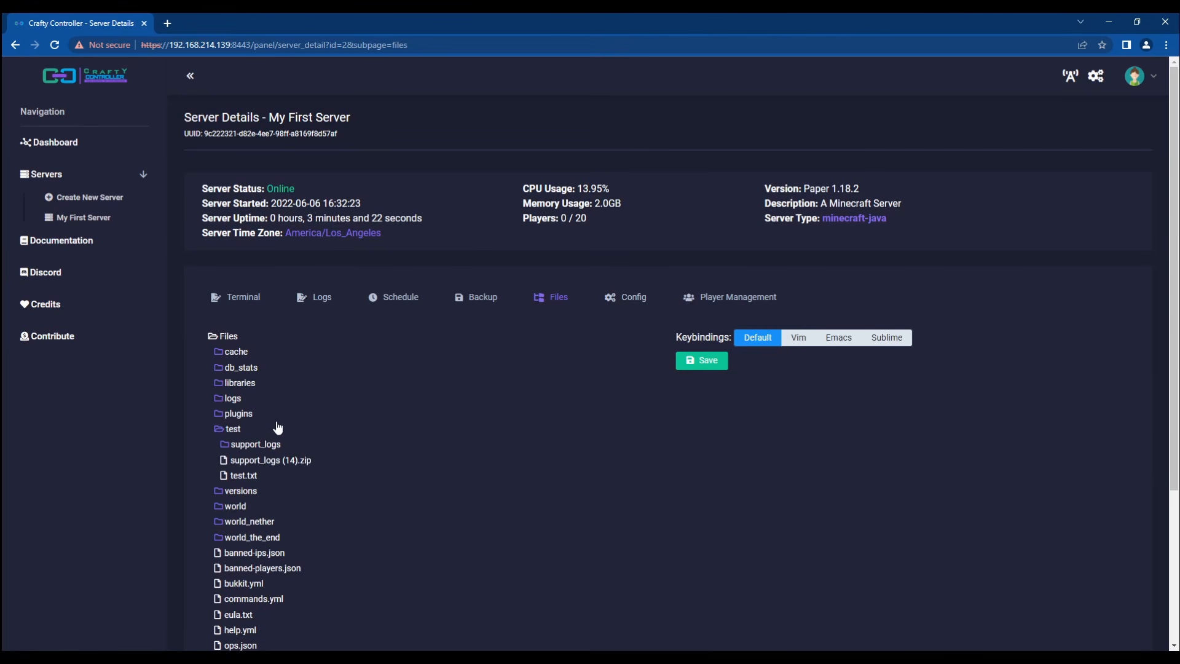
pyautogui.scroll(-1, 254, 415)
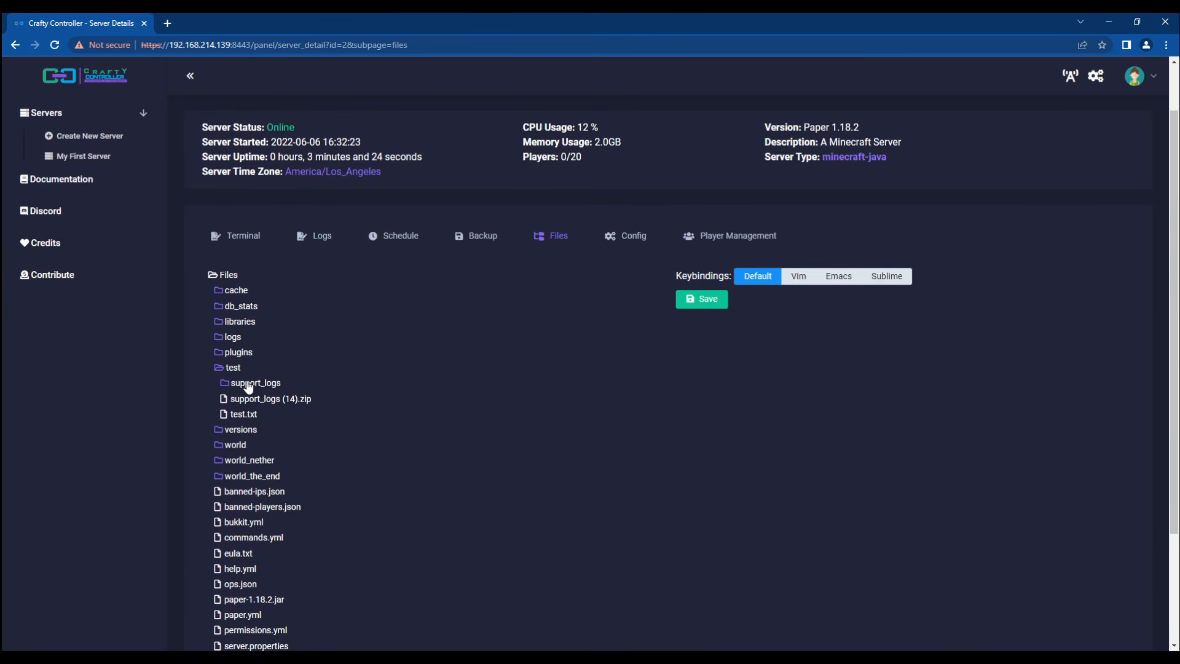
pyautogui.click(267, 385)
pyautogui.click(248, 400)
pyautogui.click(252, 416)
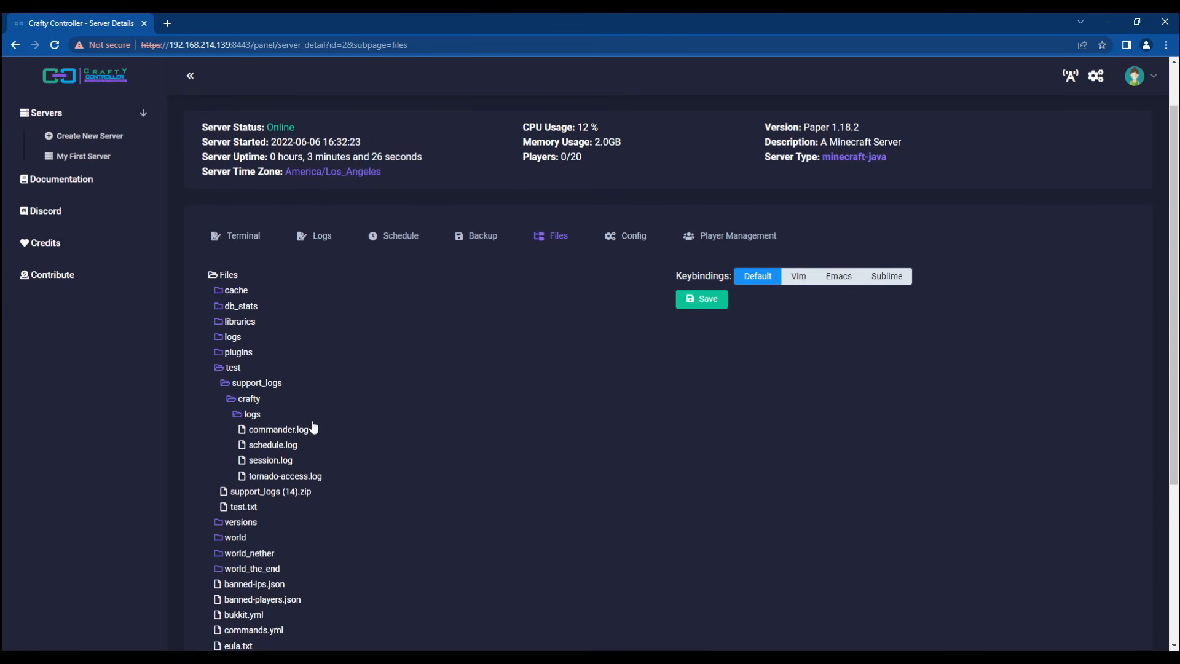
pyautogui.click(246, 416)
pyautogui.click(247, 401)
pyautogui.click(233, 384)
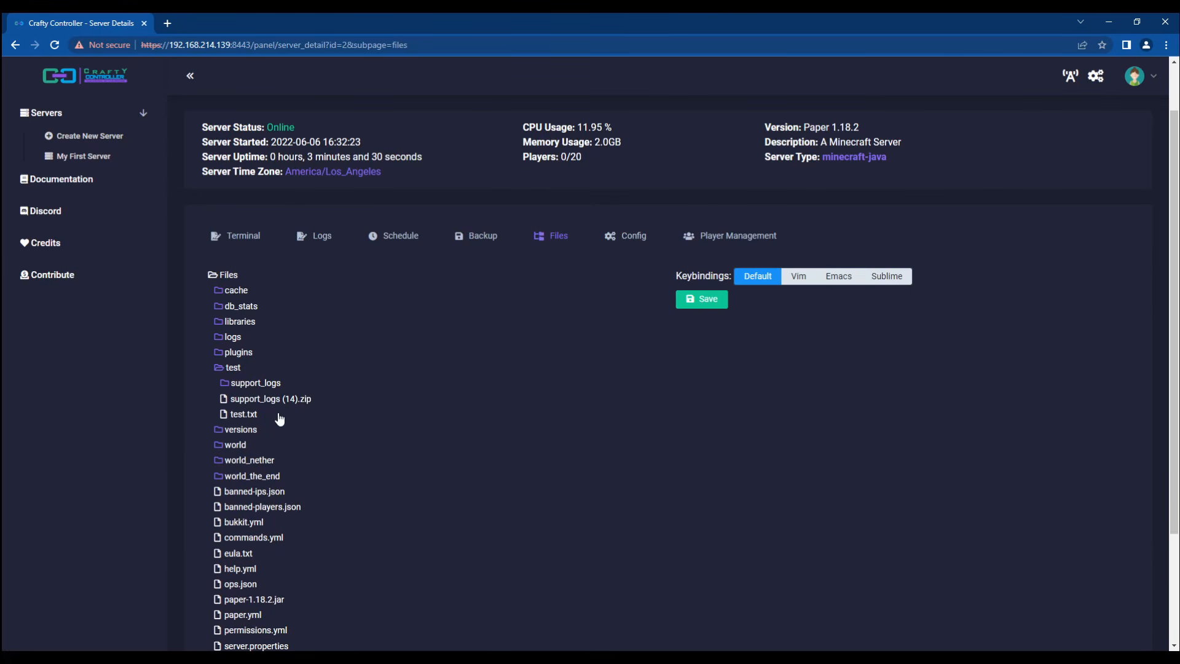
# Step: Permanently delete the extracted support_logs folder from test
pyautogui.rightClick(241, 391)
pyautogui.click(265, 536)
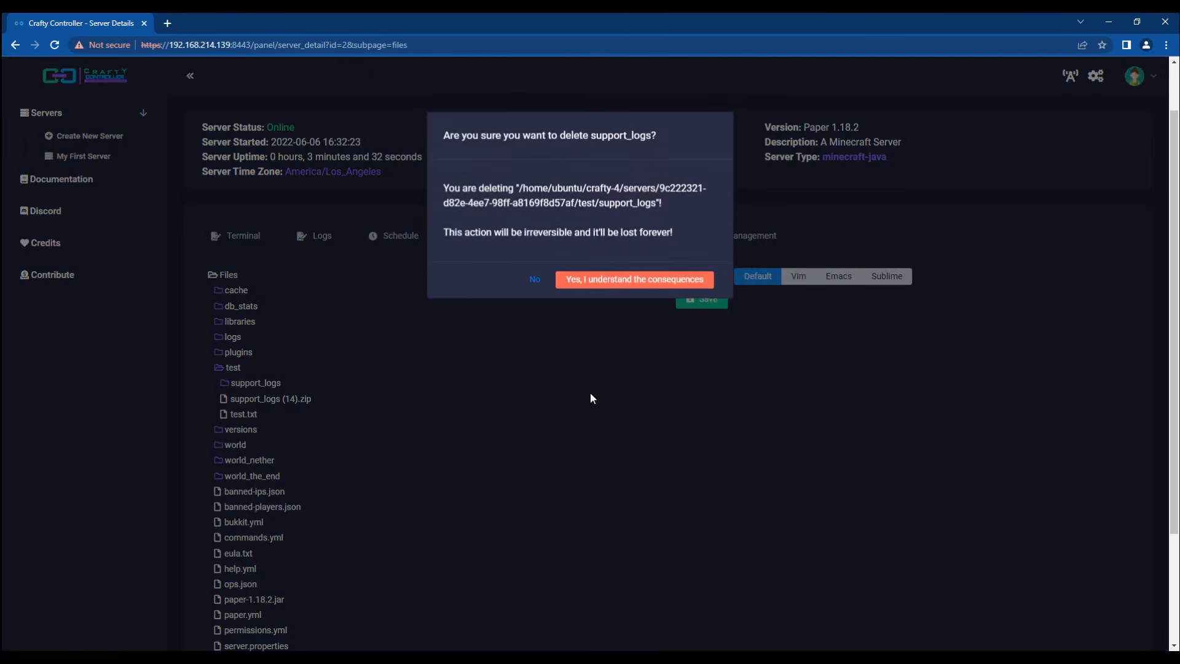
pyautogui.click(600, 288)
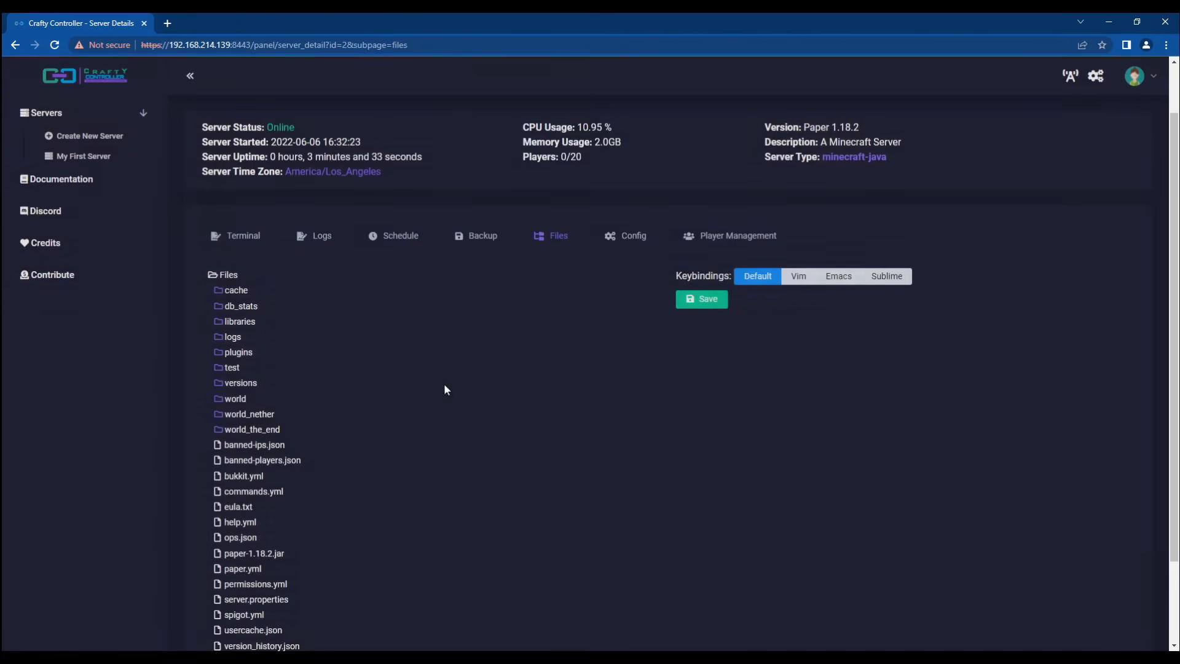
pyautogui.click(239, 372)
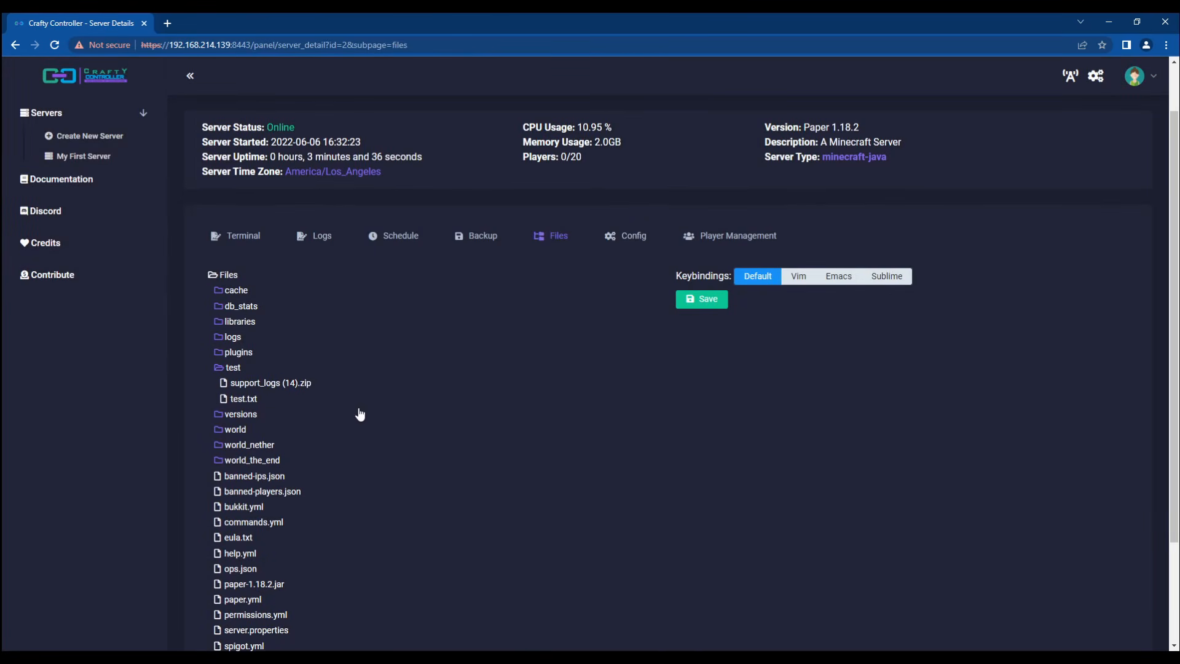
pyautogui.click(233, 369)
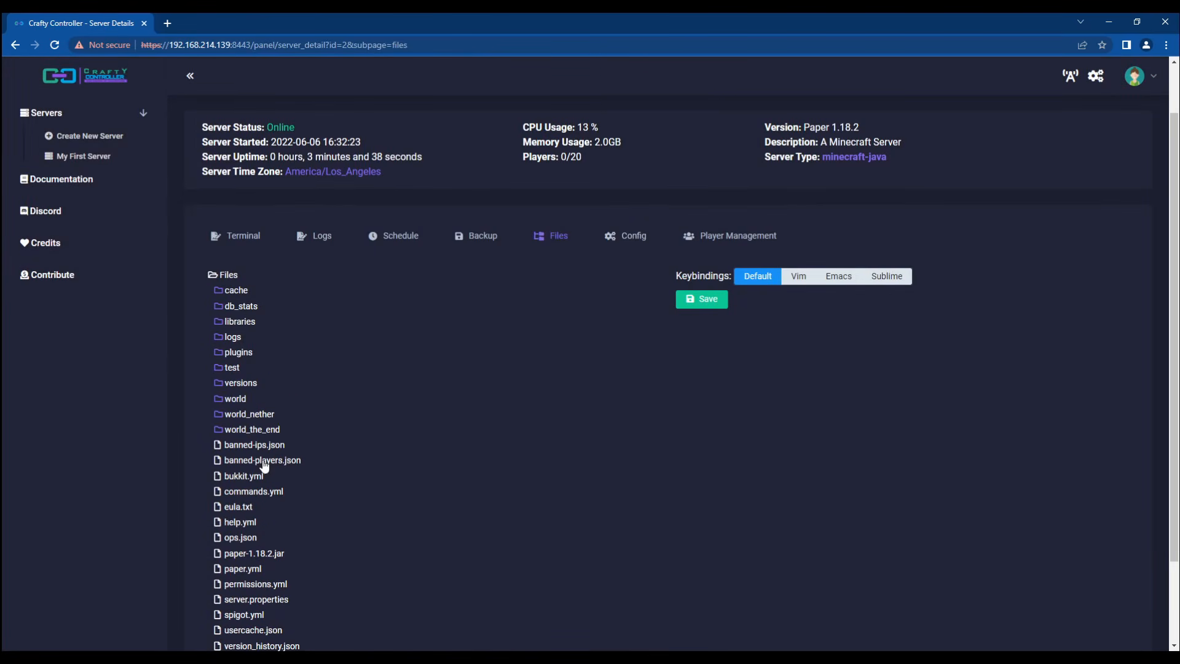
# Step: Open bukkit.yml in the built-in file editor
pyautogui.rightClick(245, 450)
pyautogui.click(119, 440)
pyautogui.click(246, 476)
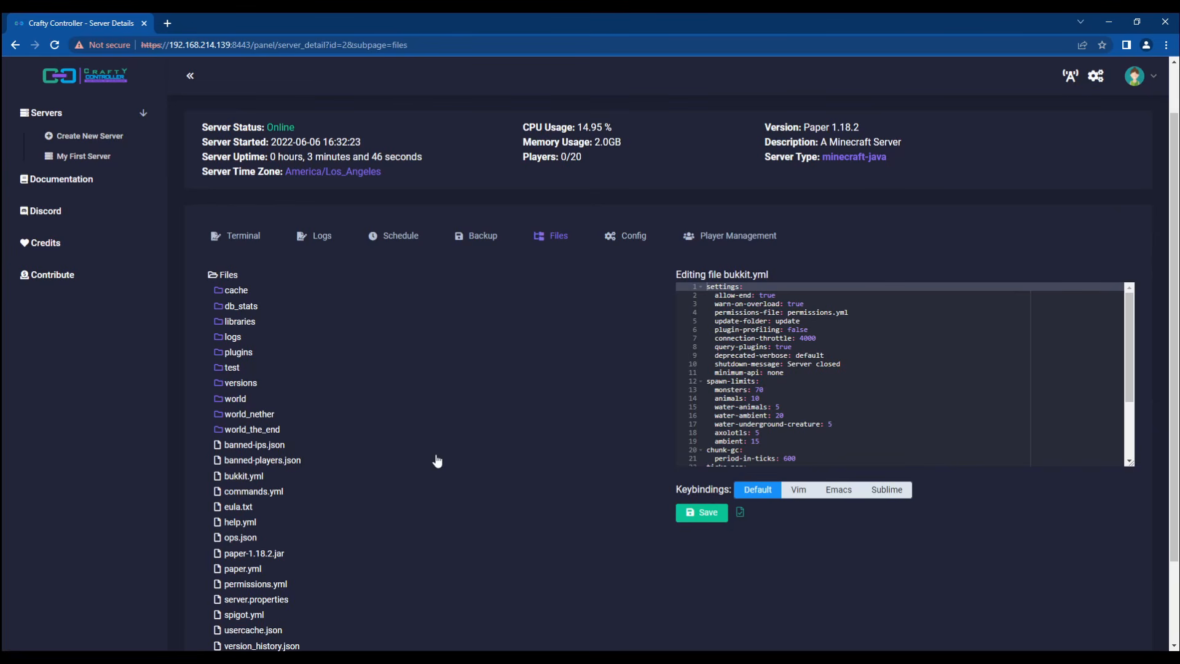
# Step: Open My First Server's Config form and highlight the Working Directory path
pyautogui.click(627, 241)
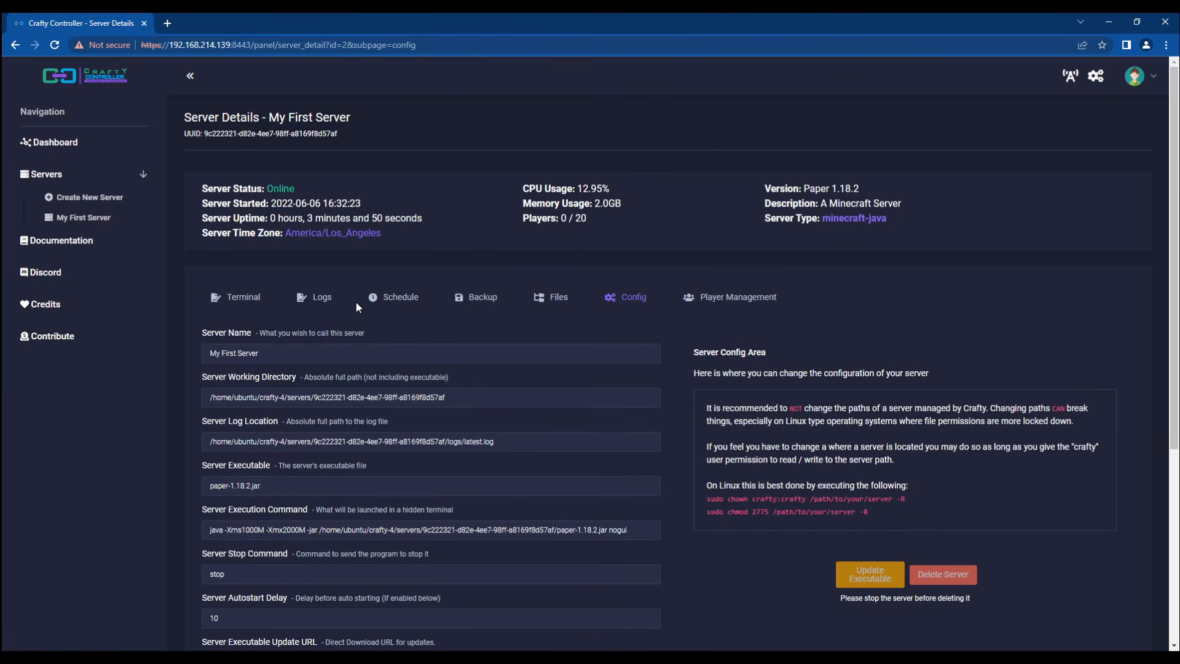
pyautogui.scroll(-3, 356, 302)
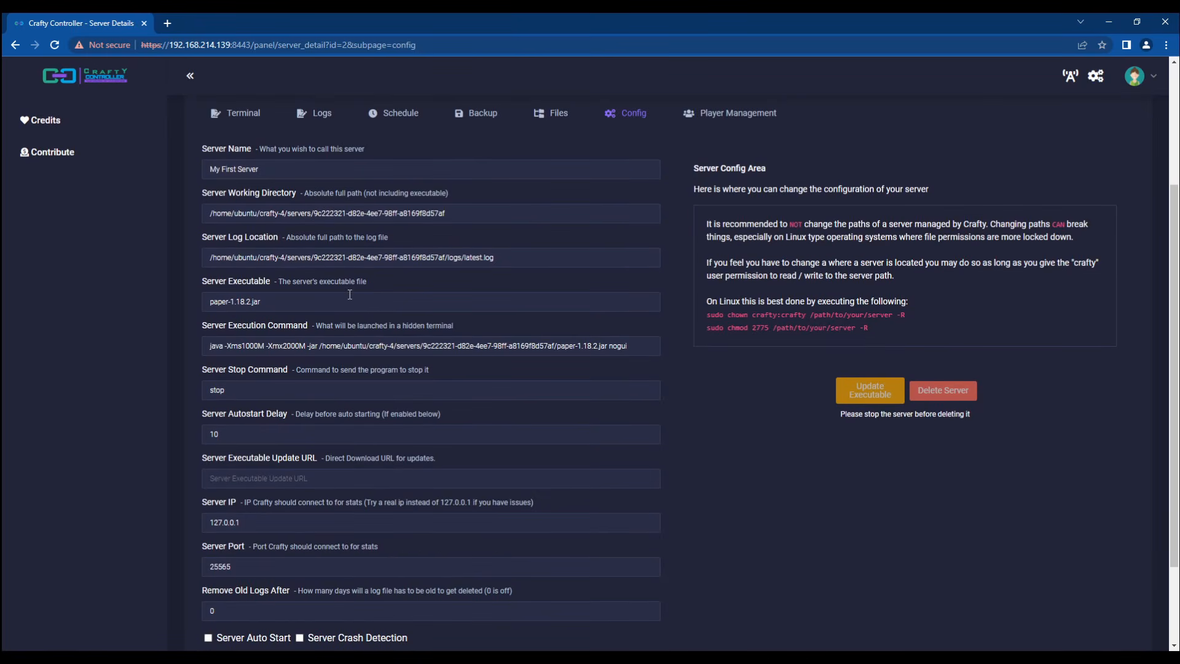
pyautogui.scroll(-2, 332, 326)
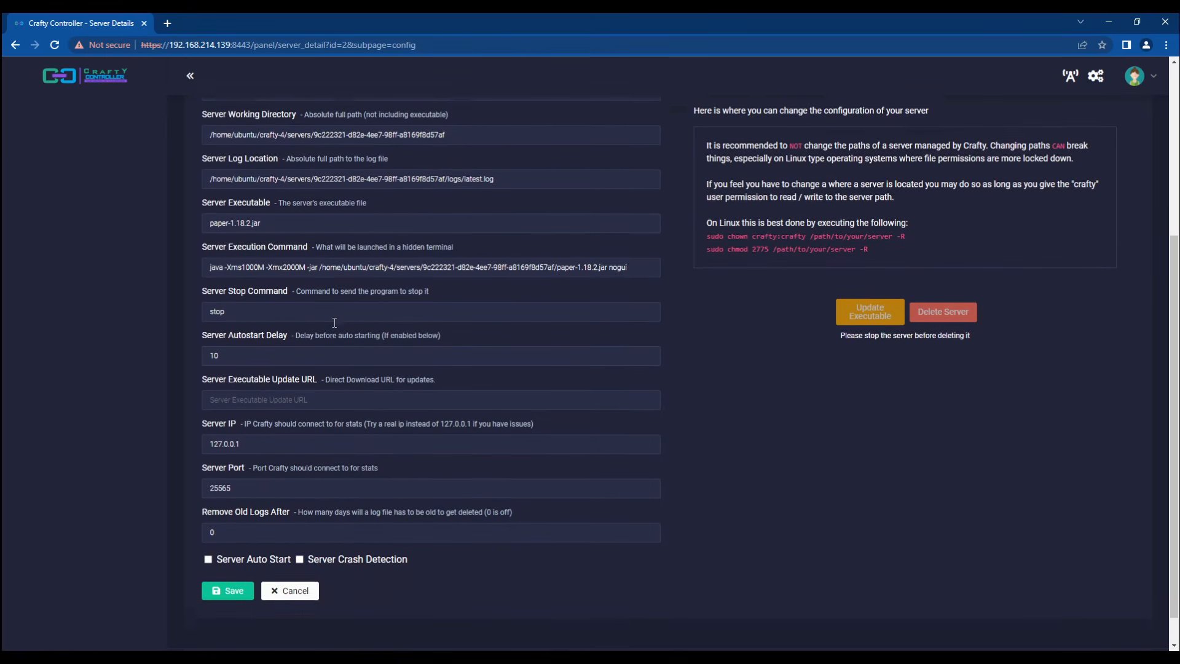
pyautogui.scroll(3, 335, 321)
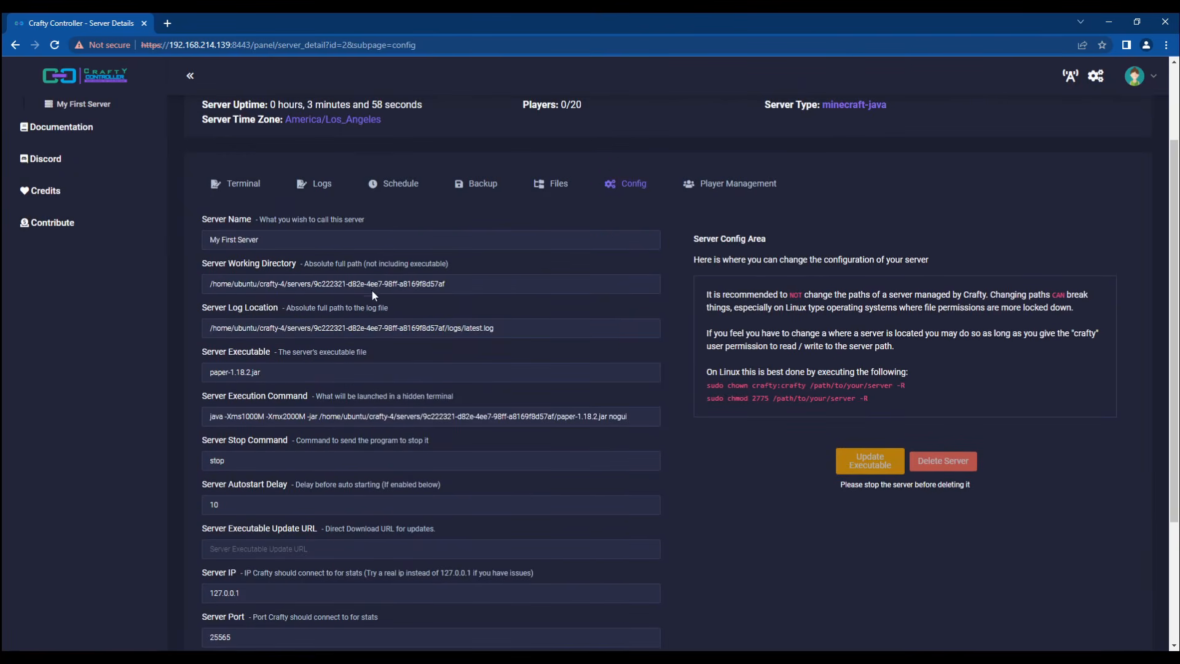
pyautogui.moveTo(518, 284); pyautogui.dragTo(169, 278)
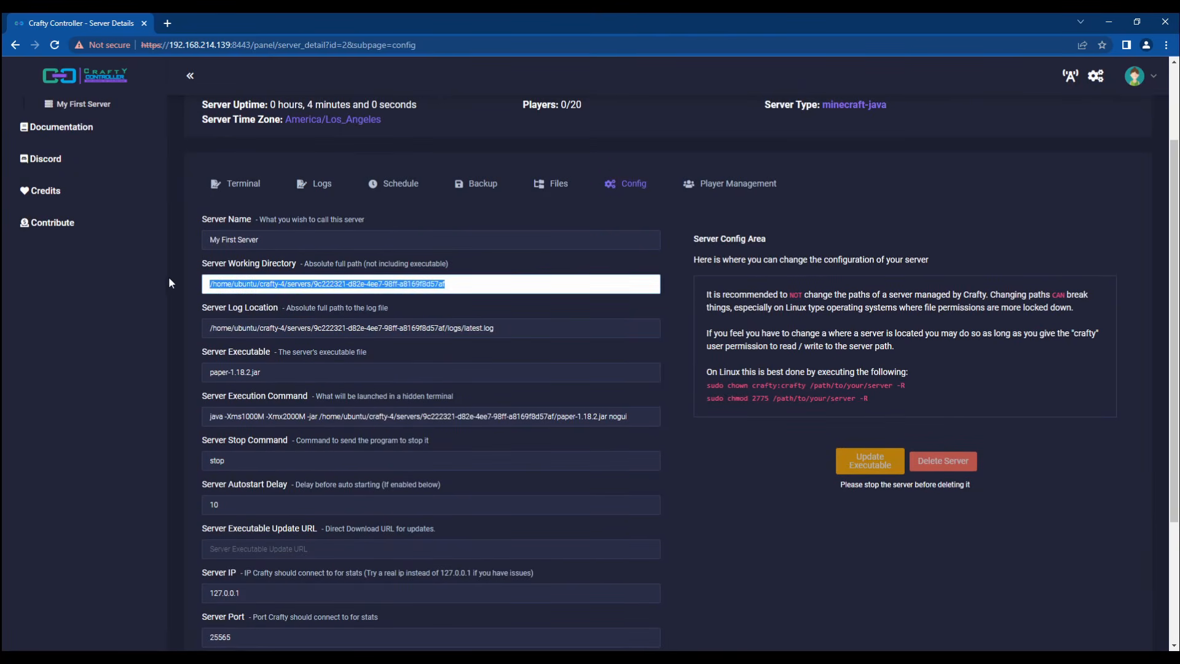
pyautogui.click(193, 311)
# Step: Select parts of the Log Location path, down to latest.log, then return to the Terminal
pyautogui.moveTo(547, 335); pyautogui.dragTo(196, 332)
pyautogui.click(141, 340)
pyautogui.click(438, 324)
pyautogui.tripleClick(438, 323)
pyautogui.moveTo(510, 330); pyautogui.dragTo(175, 333)
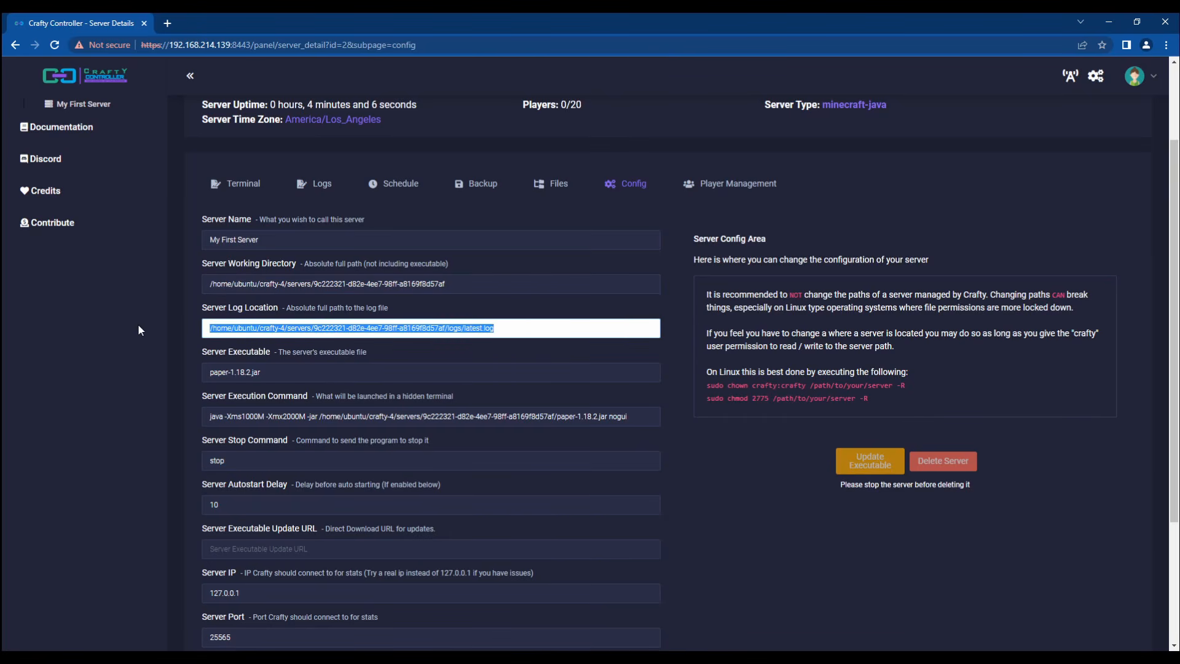
pyautogui.click(260, 328)
pyautogui.tripleClick(366, 327)
pyautogui.click(521, 330)
pyautogui.moveTo(562, 328); pyautogui.dragTo(204, 329)
pyautogui.click(258, 325)
pyautogui.tripleClick(326, 330)
pyautogui.moveTo(513, 326); pyautogui.dragTo(461, 335)
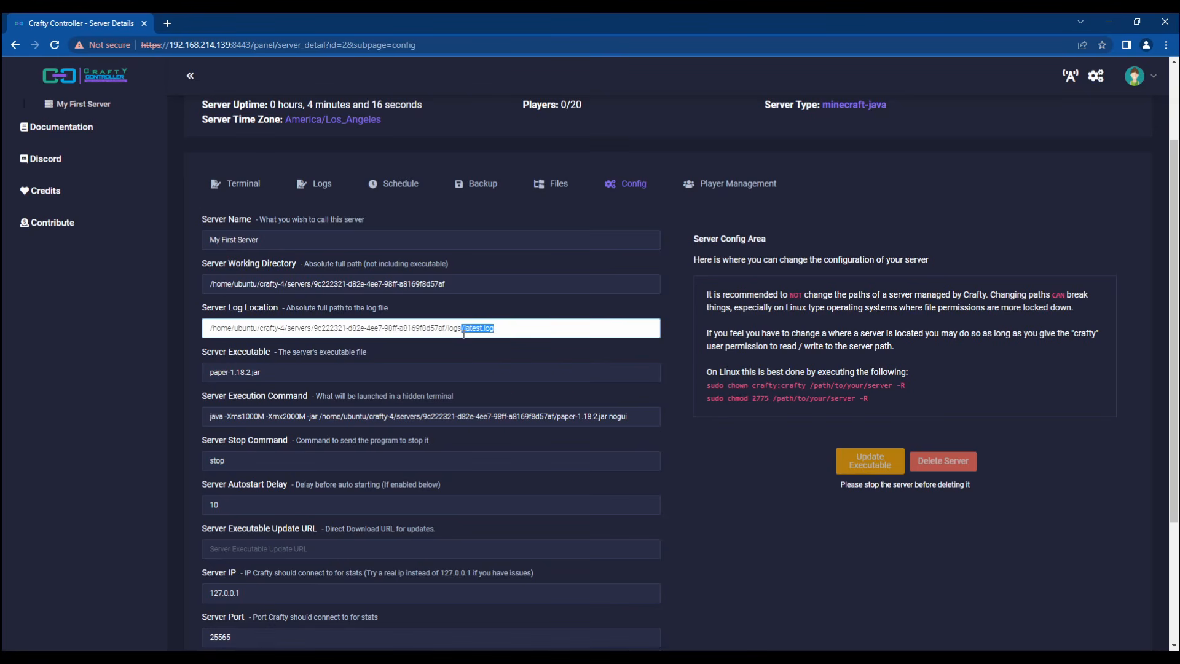
pyautogui.click(482, 327)
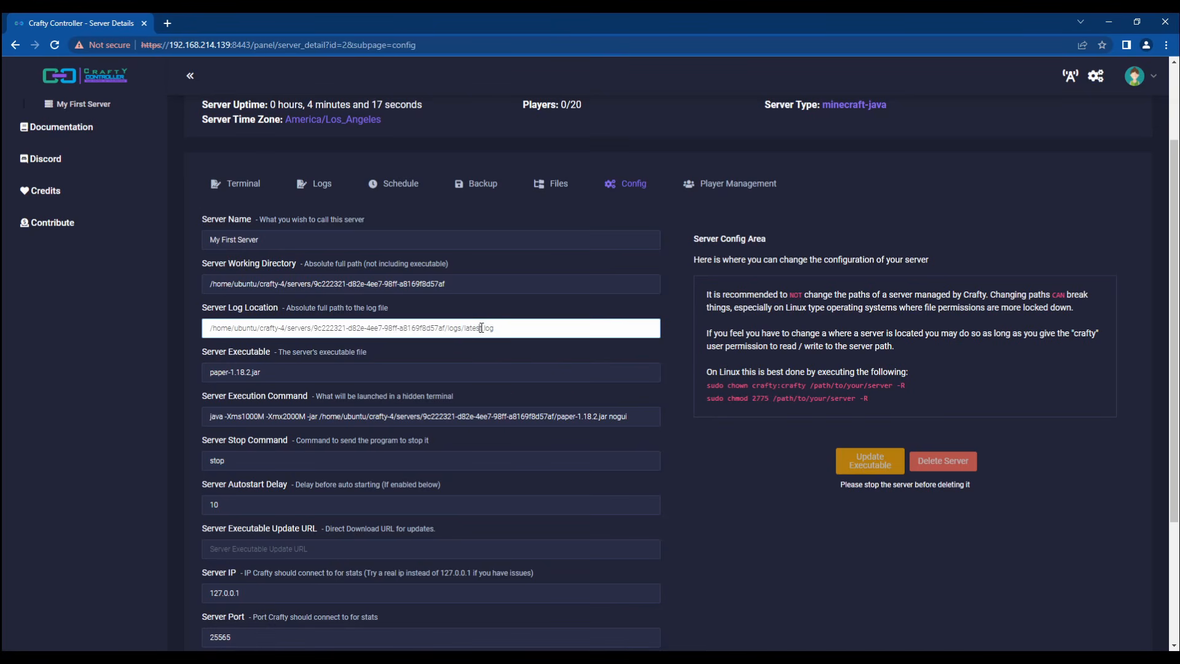
pyautogui.click(240, 185)
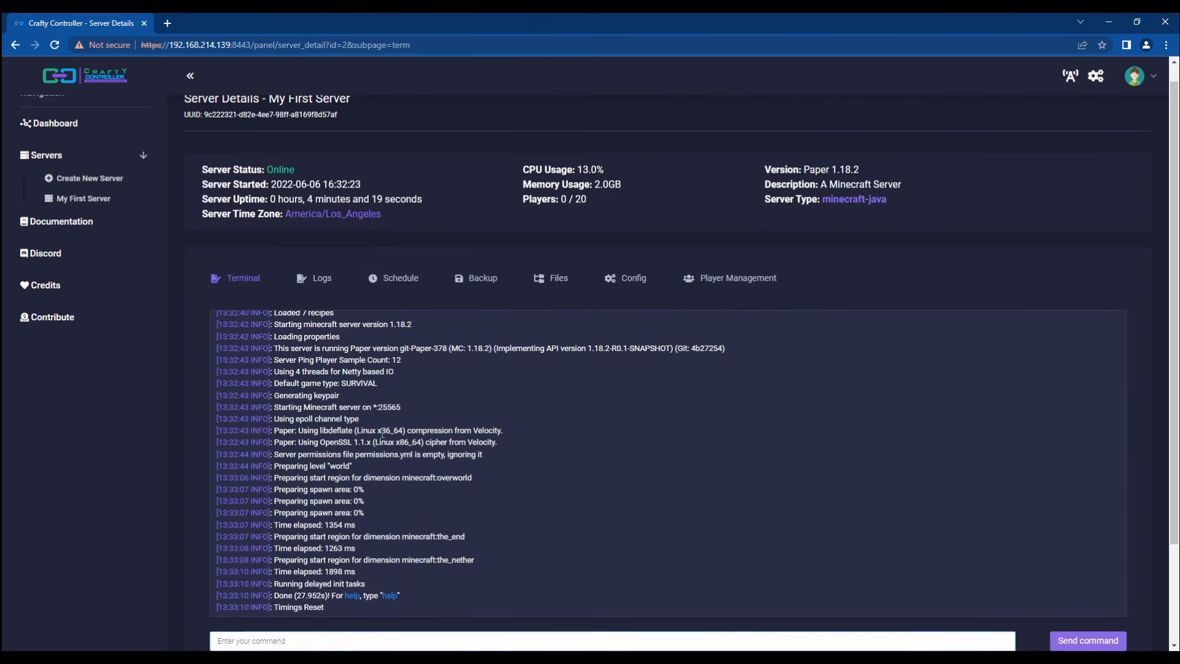
# Step: Scroll the terminal and highlight the_nether start region and Time elapsed log lines
pyautogui.scroll(-1, 337, 458)
pyautogui.scroll(-1, 339, 458)
pyautogui.scroll(3, 430, 393)
pyautogui.scroll(-1, 245, 434)
pyautogui.scroll(-2, 190, 449)
pyautogui.scroll(1, 190, 414)
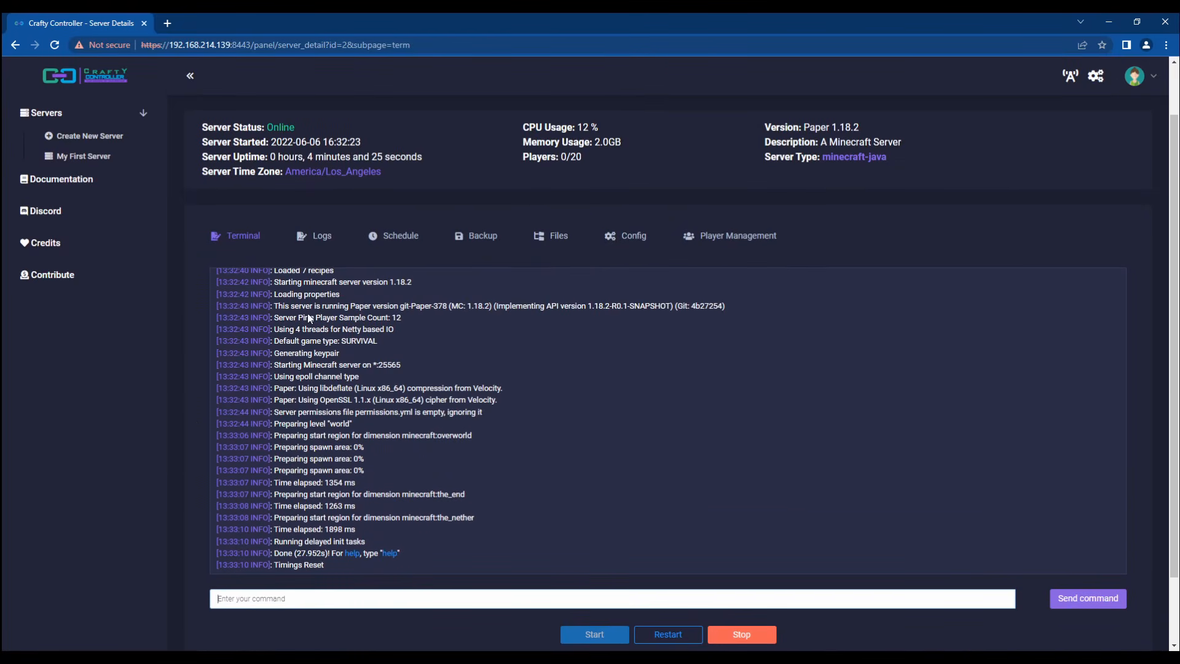
pyautogui.tripleClick(333, 518)
pyautogui.tripleClick(342, 534)
pyautogui.click(324, 545)
pyautogui.moveTo(341, 571); pyautogui.dragTo(223, 589)
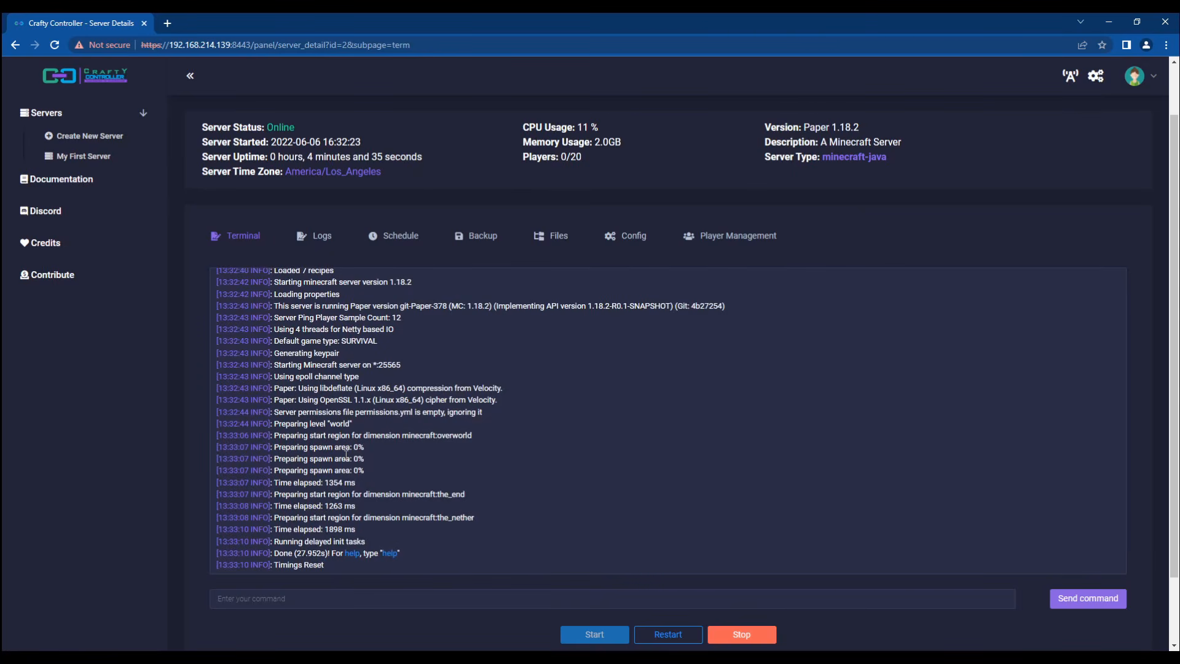
# Step: Look through the Logs viewer, then go back to the live Terminal output
pyautogui.click(319, 246)
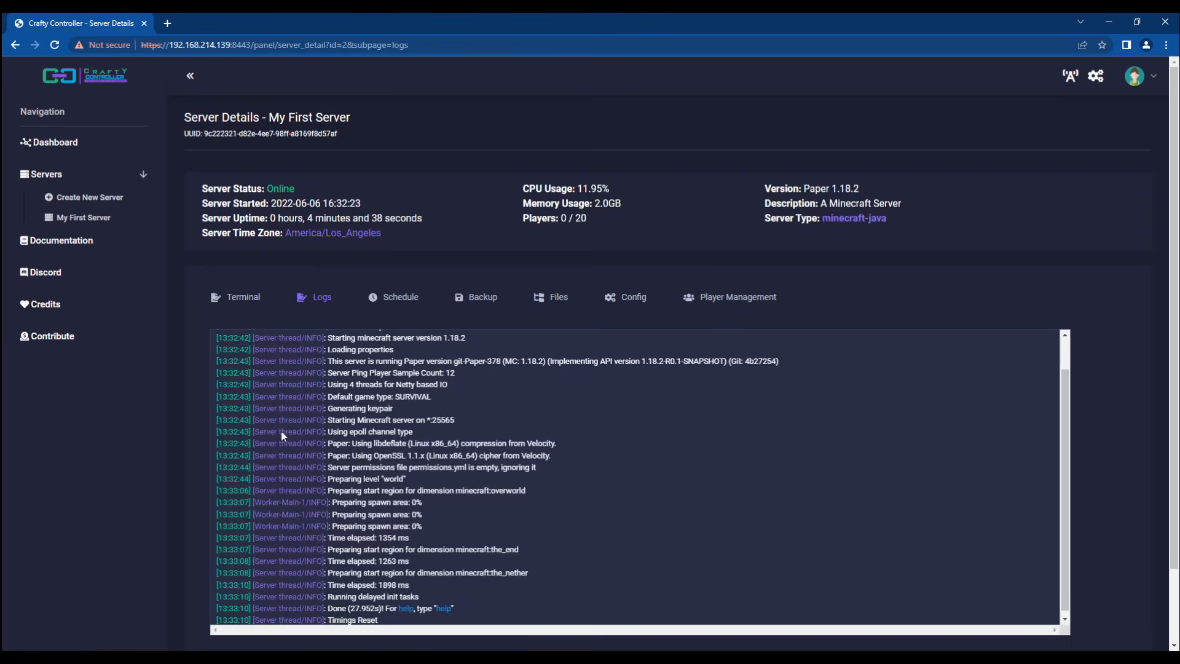
pyautogui.scroll(-1, 394, 465)
pyautogui.scroll(1, 394, 465)
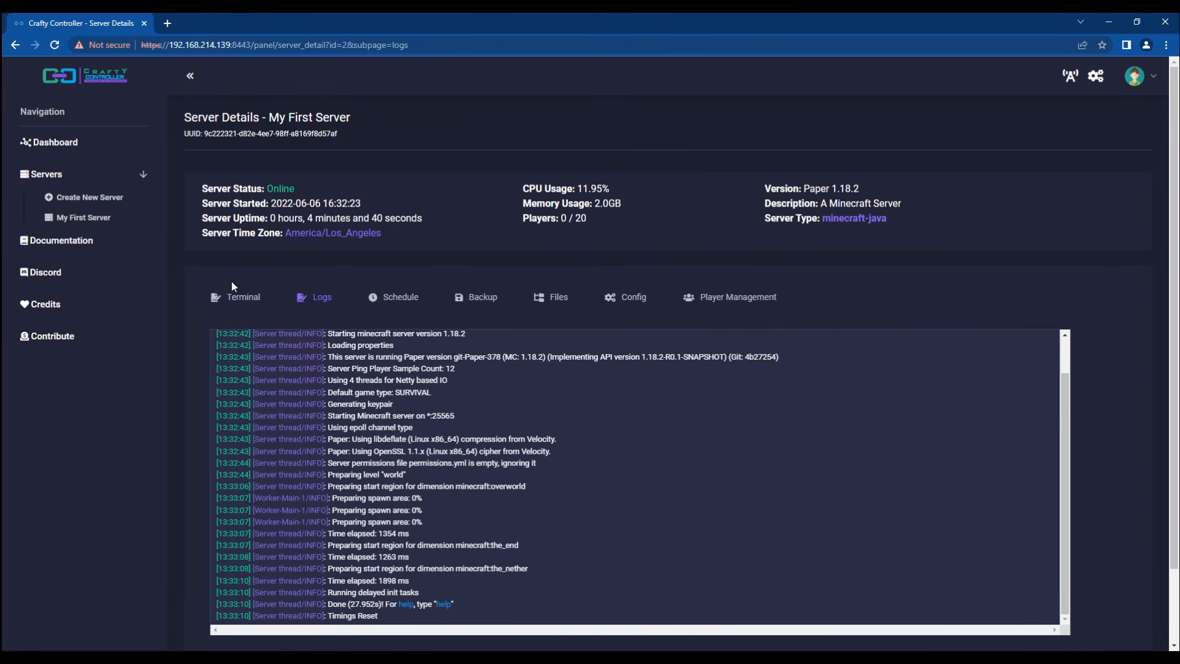
pyautogui.click(246, 299)
pyautogui.scroll(-2, 449, 384)
pyautogui.moveTo(472, 472); pyautogui.dragTo(254, 309)
pyautogui.click(463, 287)
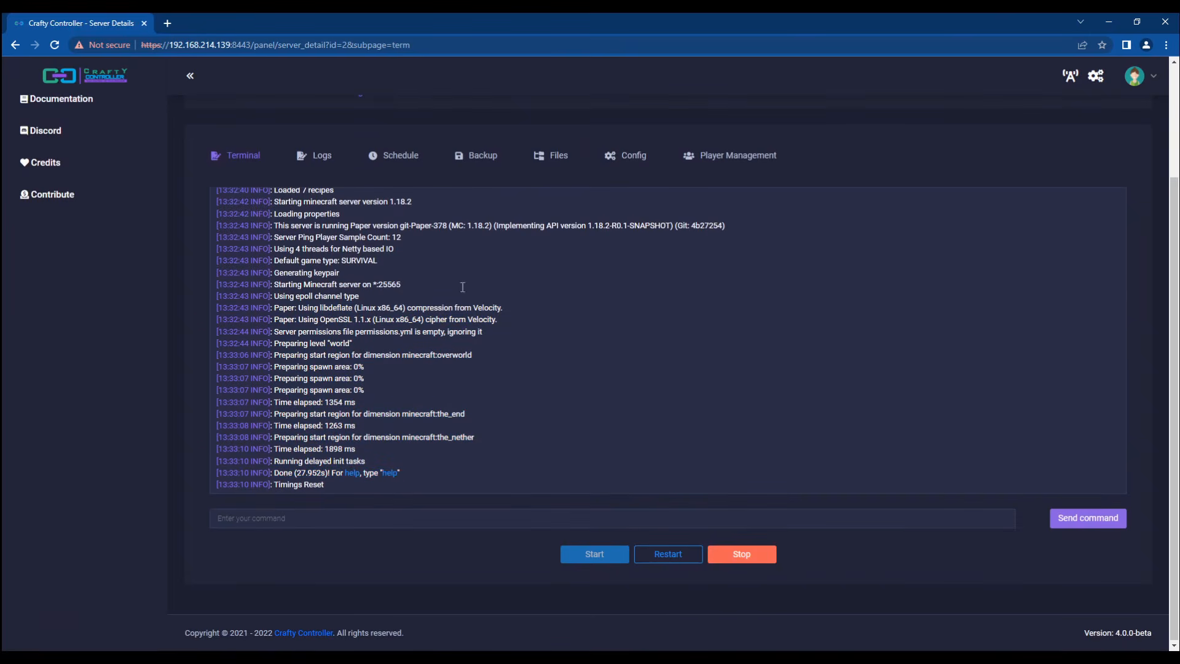
# Step: Open the server's Config form and select the Server Executable value
pyautogui.click(546, 157)
pyautogui.click(625, 297)
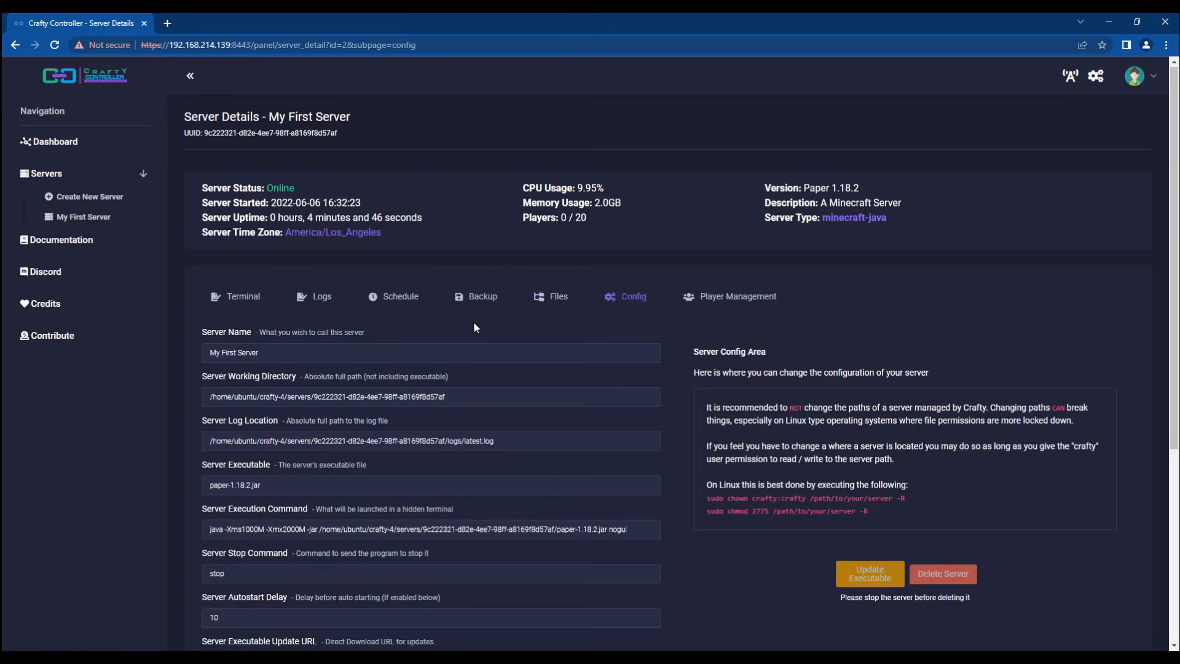
pyautogui.scroll(-5, 474, 320)
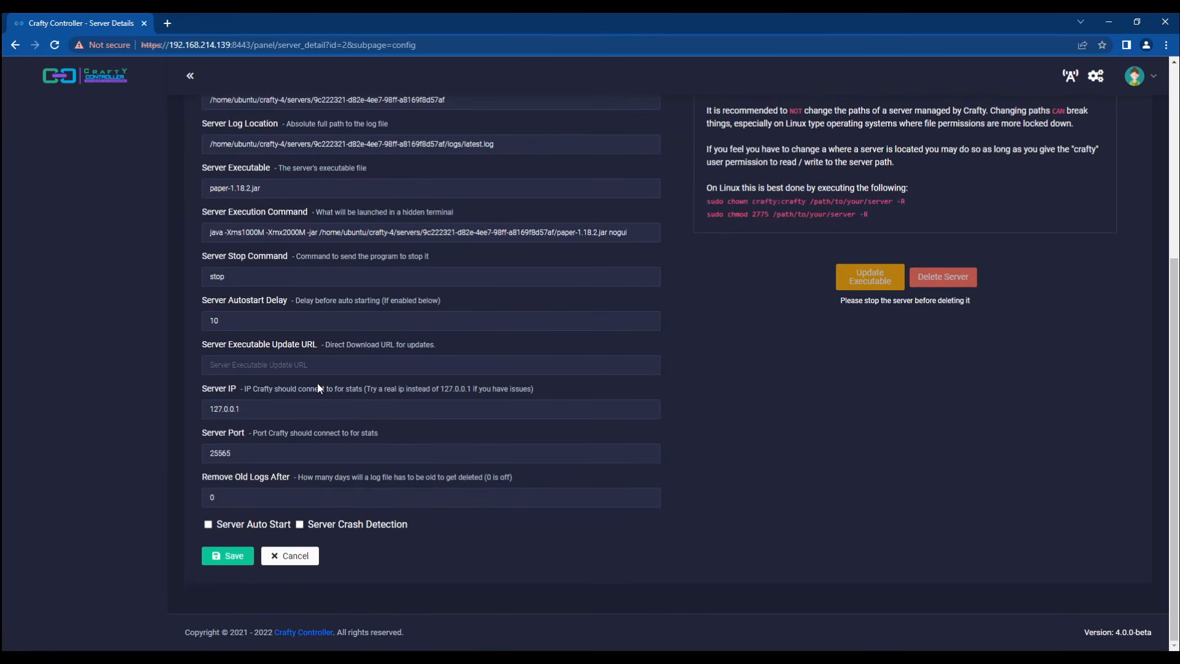
pyautogui.scroll(2, 317, 382)
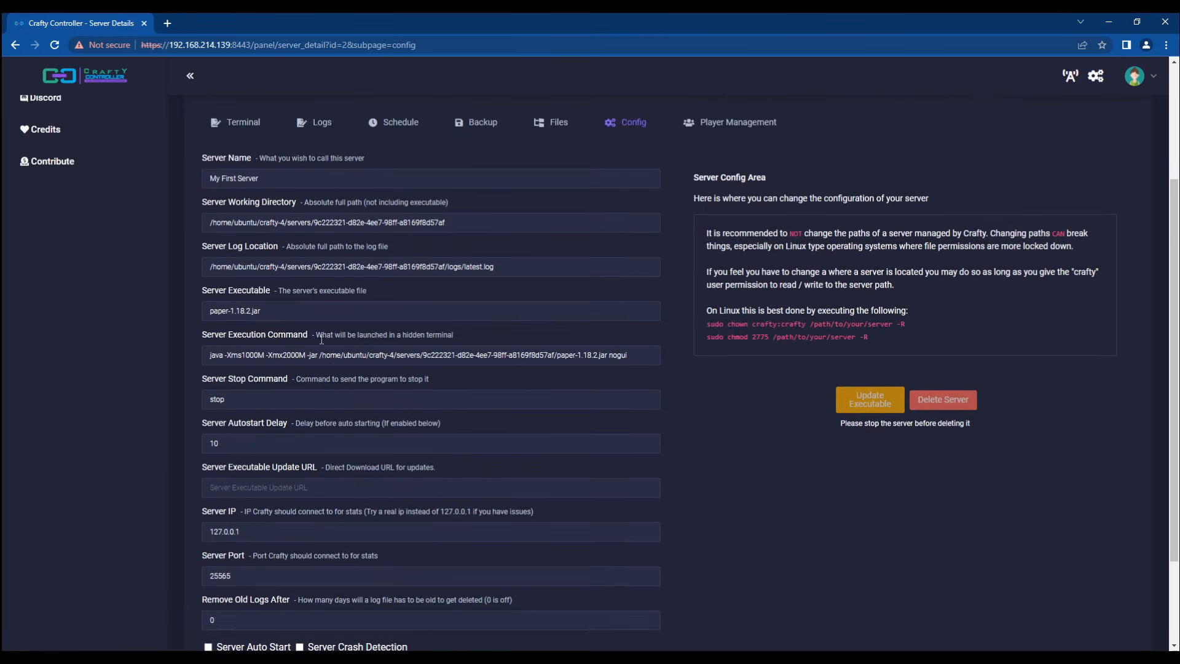
pyautogui.tripleClick(250, 312)
pyautogui.click(310, 313)
pyautogui.moveTo(263, 312); pyautogui.dragTo(175, 310)
pyautogui.click(175, 309)
pyautogui.tripleClick(270, 315)
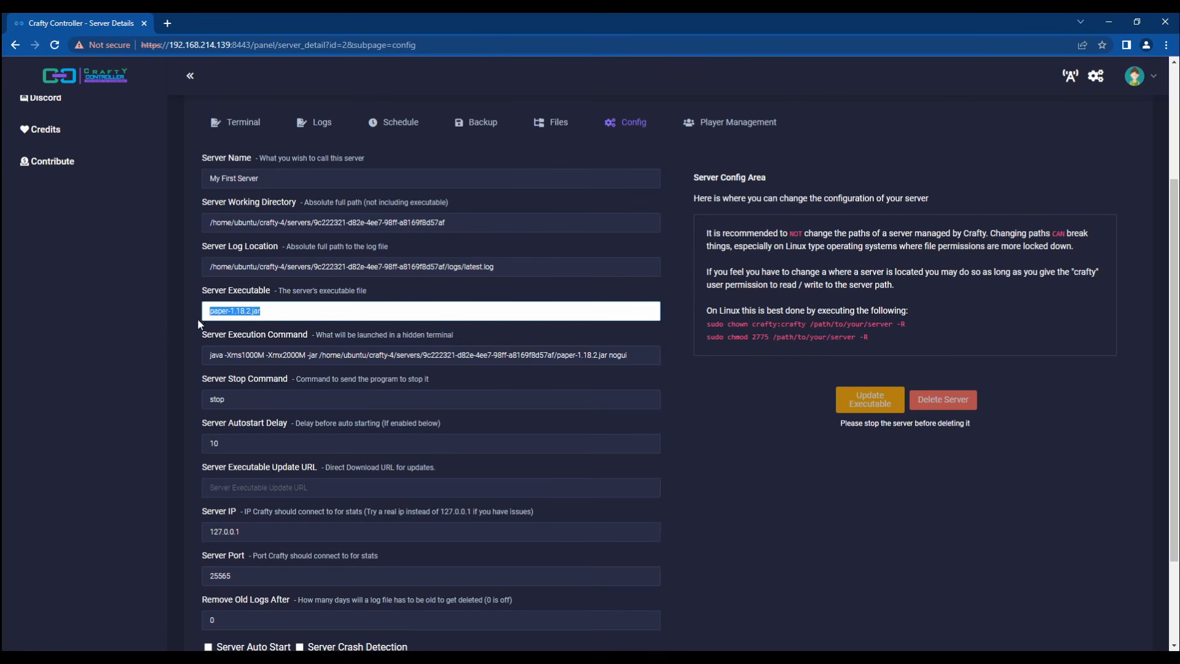
pyautogui.click(239, 321)
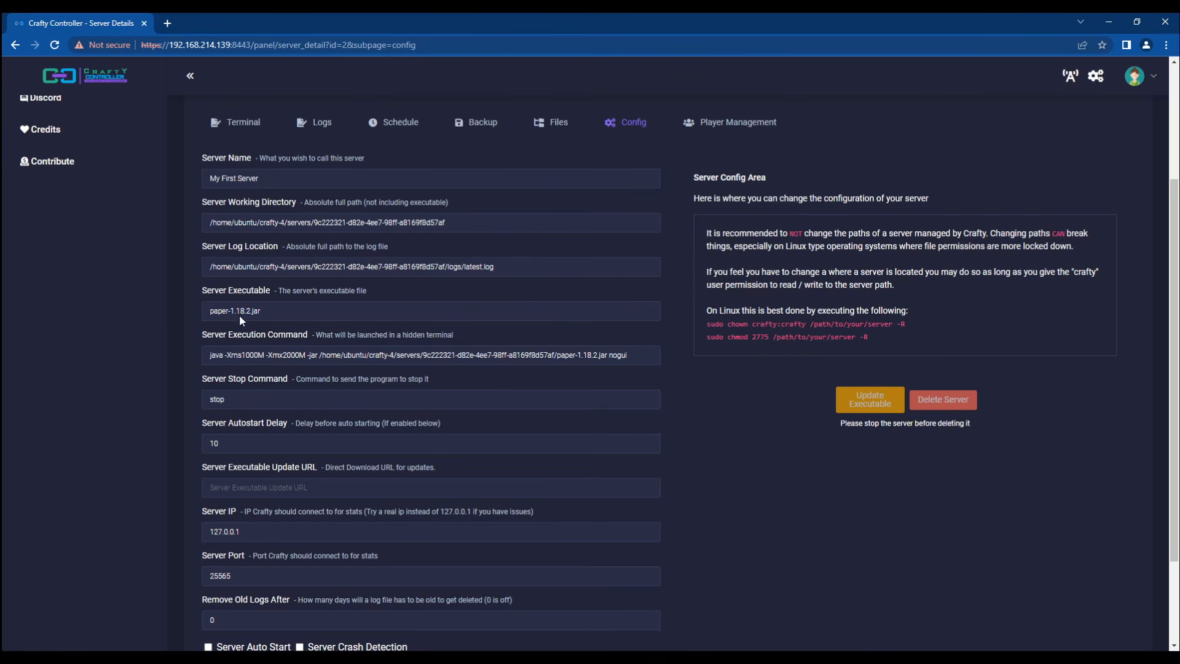
# Step: Remove the .jar extension so the executable reads paper-1.18.2, and save
pyautogui.click(275, 312)
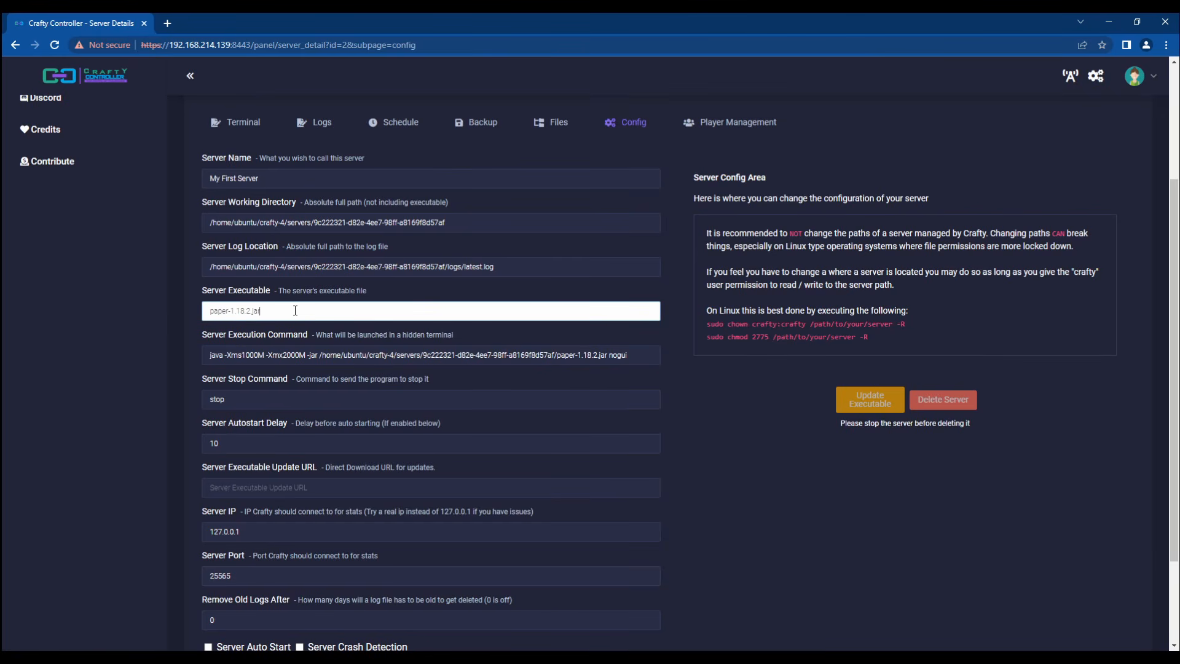
pyautogui.doubleClick(295, 311)
pyautogui.press('BackSpace')
pyautogui.press('BackSpace')
pyautogui.scroll(-2, 114, 331)
pyautogui.click(230, 556)
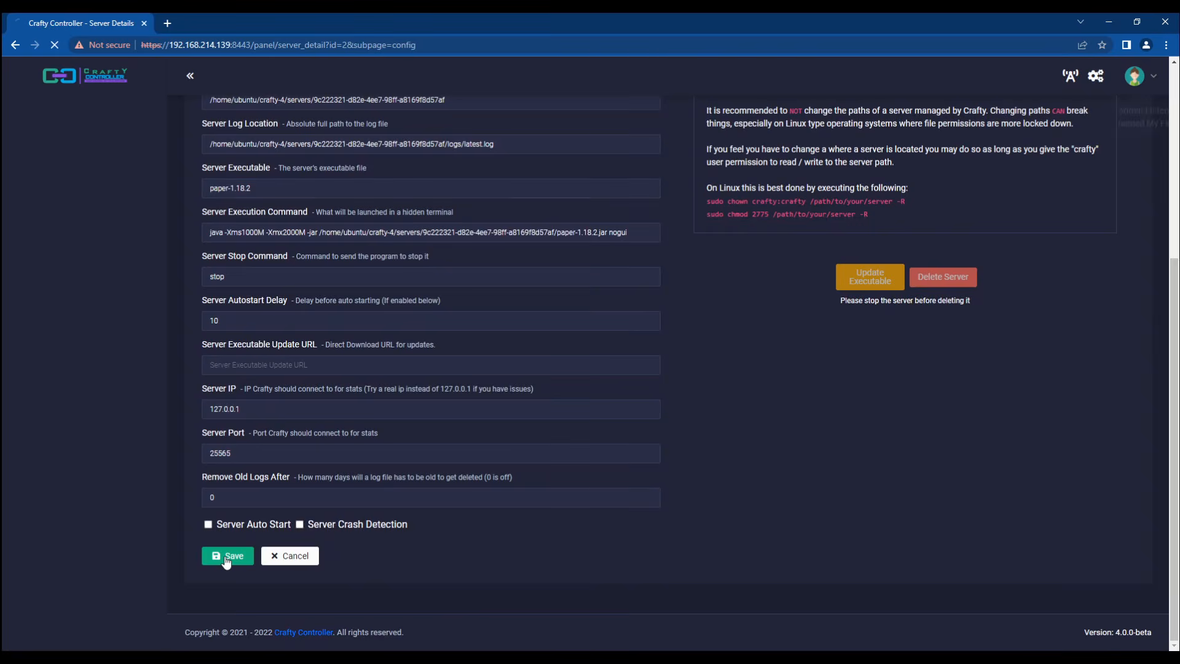
# Step: Restore the executable name to paper-1.18.2.jar and save the configuration
pyautogui.scroll(-1, 142, 432)
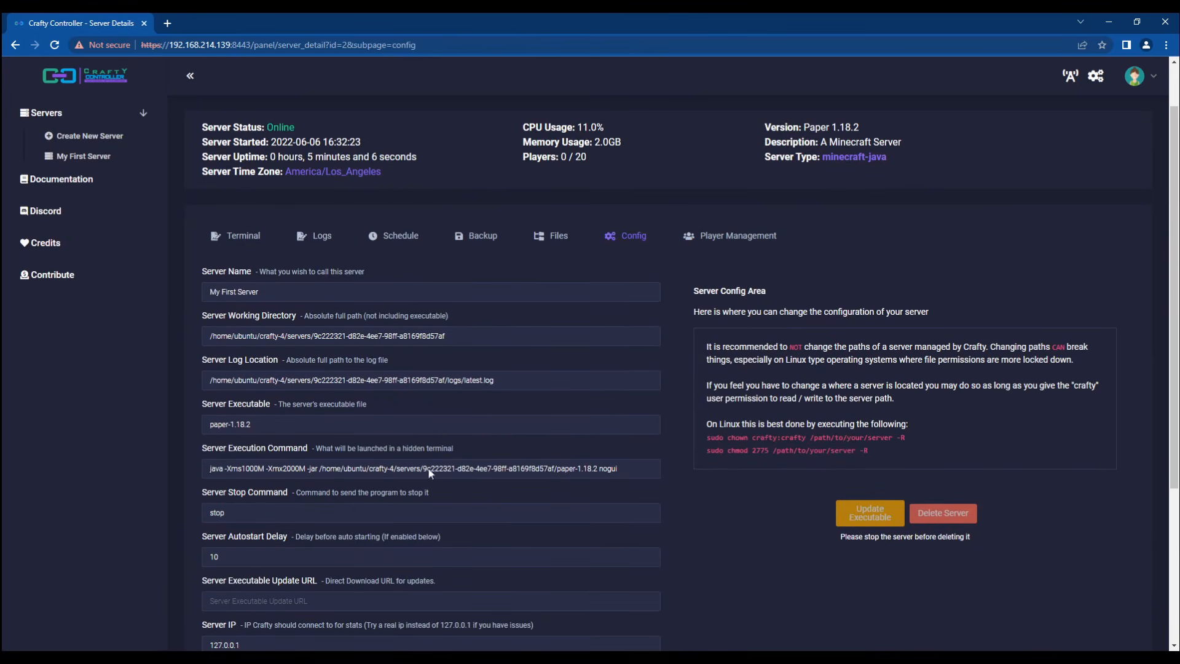
pyautogui.click(596, 470)
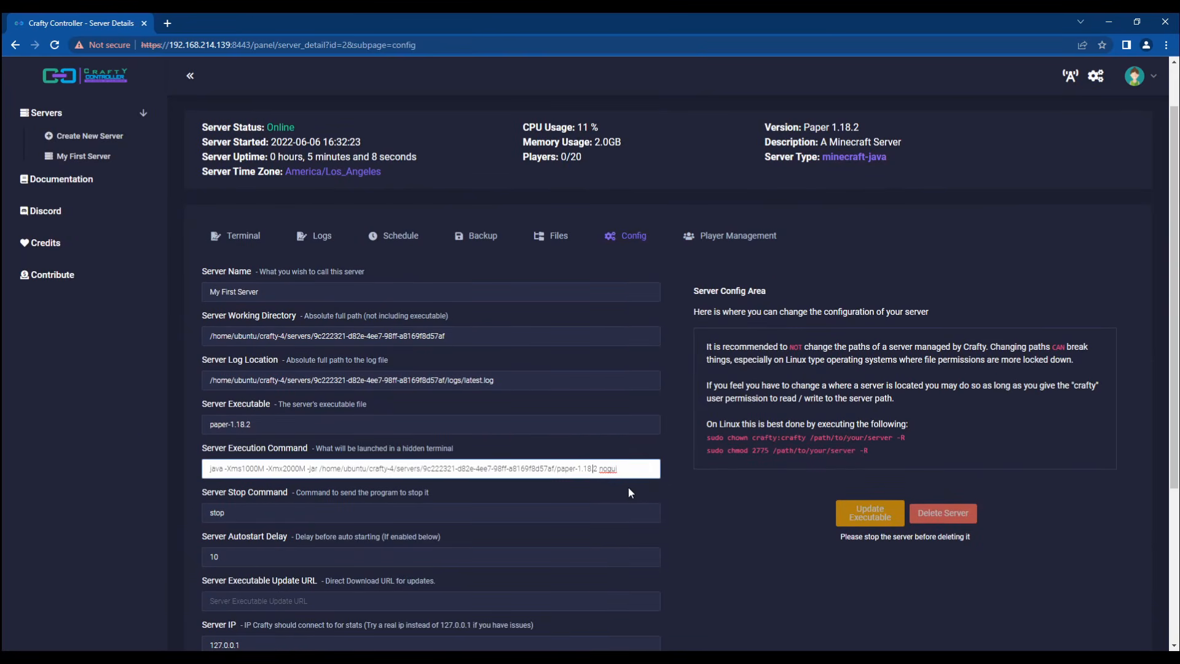
pyautogui.moveTo(598, 470); pyautogui.dragTo(556, 471)
pyautogui.click(388, 430)
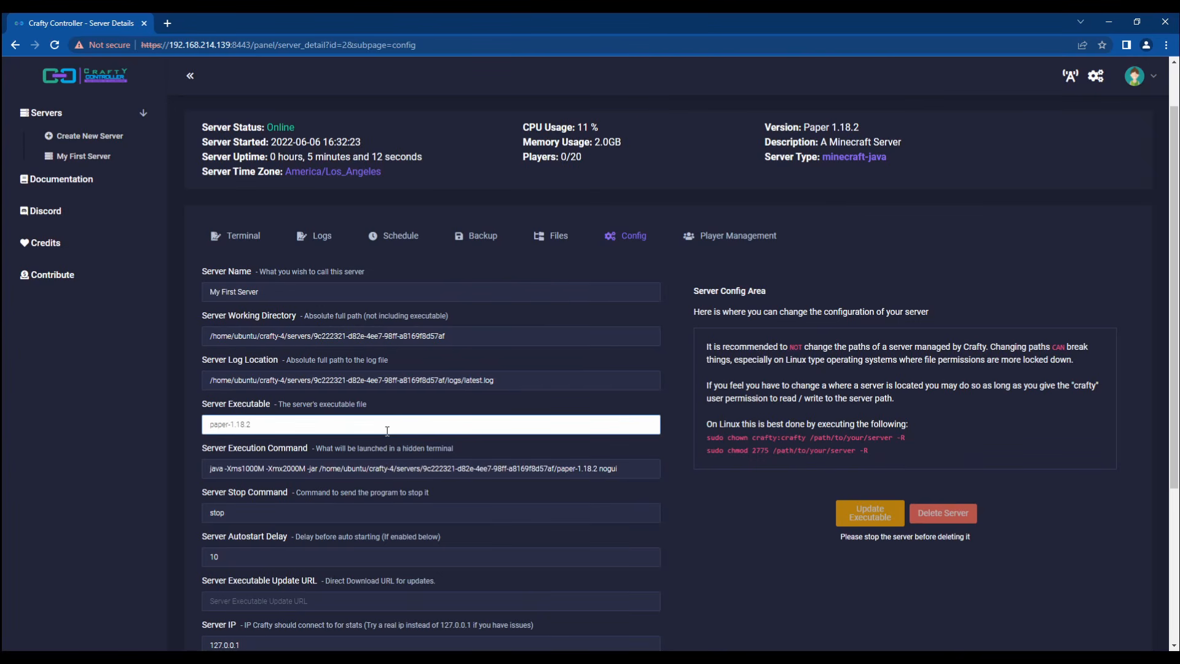
pyautogui.write('.ar')
pyautogui.press('BackSpace')
pyautogui.press('BackSpace')
pyautogui.press('BackSpace')
pyautogui.write('jar')
pyautogui.scroll(-4, 388, 430)
pyautogui.click(212, 554)
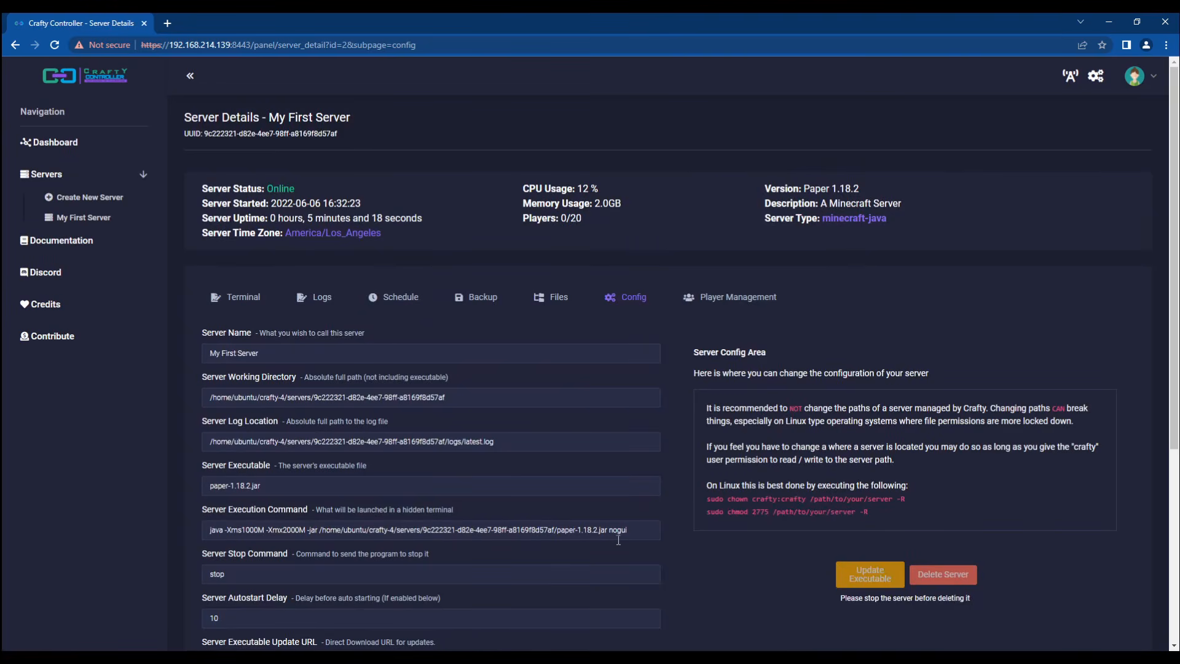
pyautogui.click(608, 531)
pyautogui.press('Left')
pyautogui.press('Left')
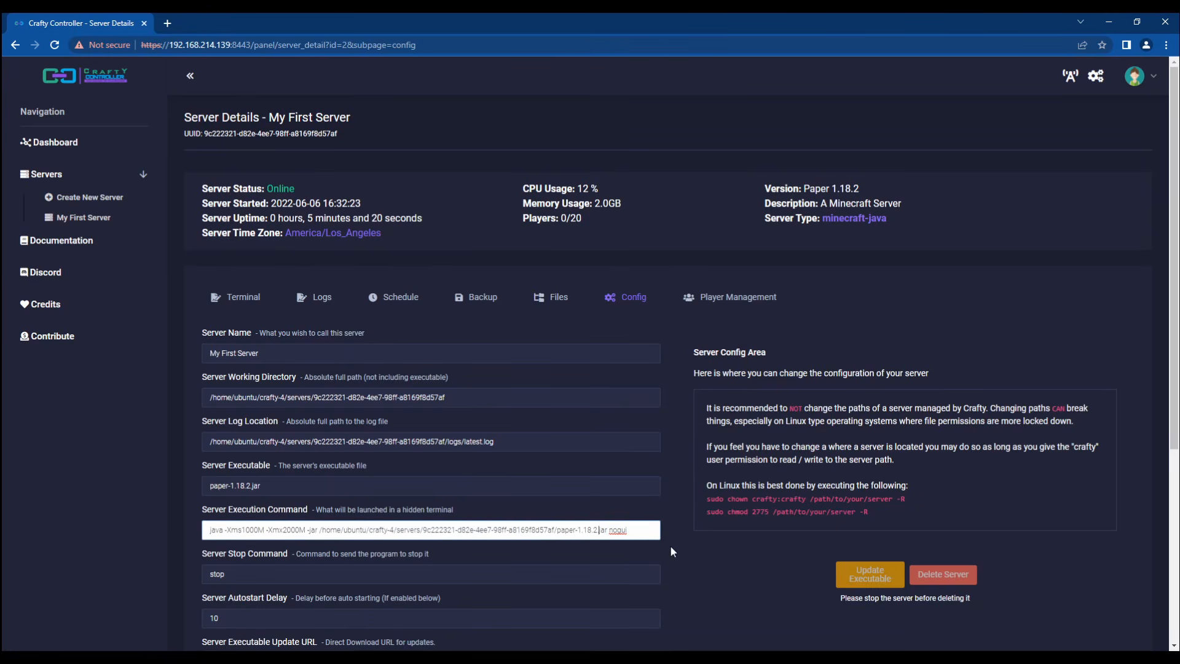
pyautogui.press('Left')
pyautogui.tripleClick(291, 482)
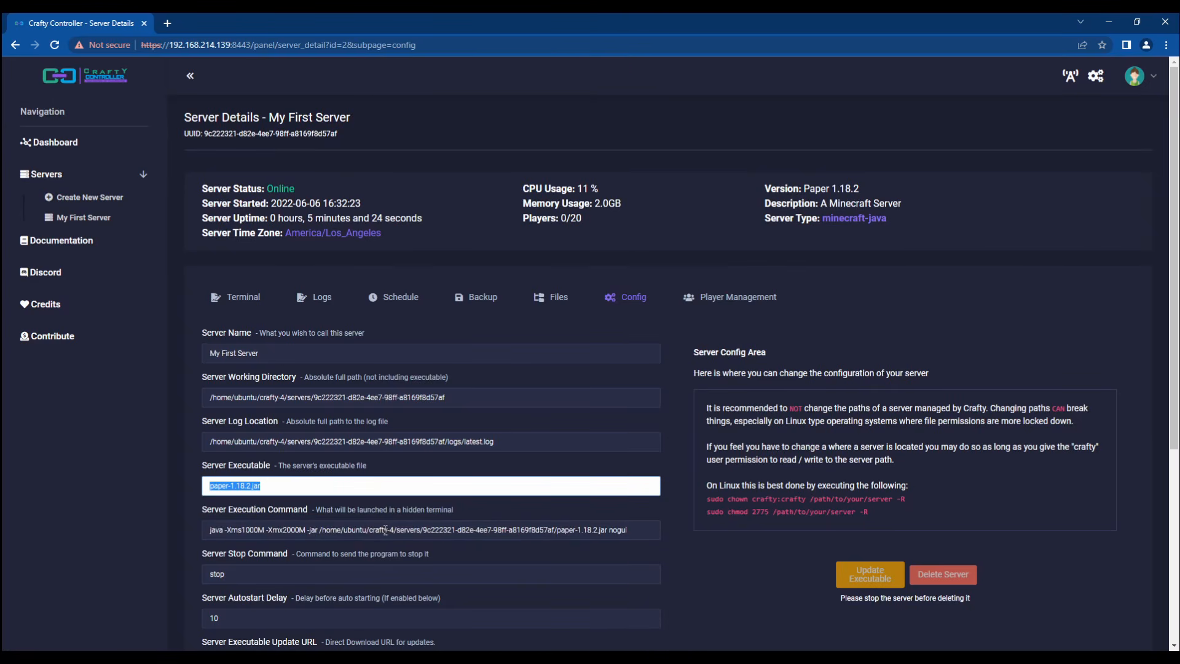
pyautogui.tripleClick(384, 527)
pyautogui.tripleClick(290, 482)
pyautogui.moveTo(327, 490); pyautogui.dragTo(163, 483)
pyautogui.click(163, 484)
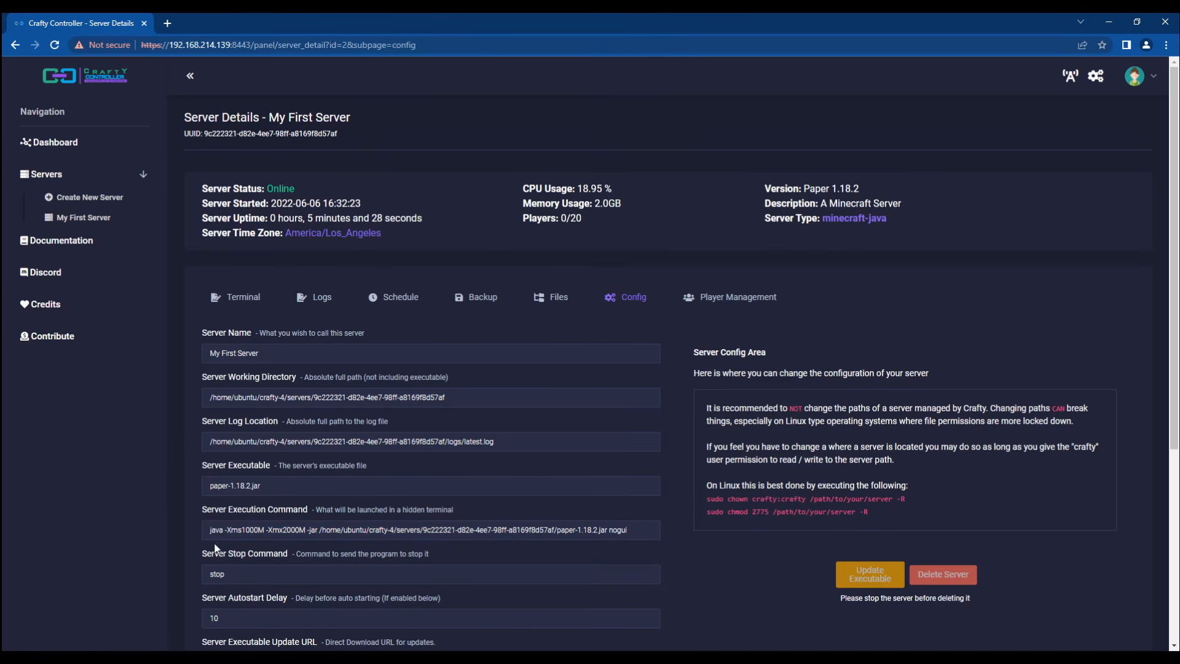
pyautogui.scroll(-2, 174, 504)
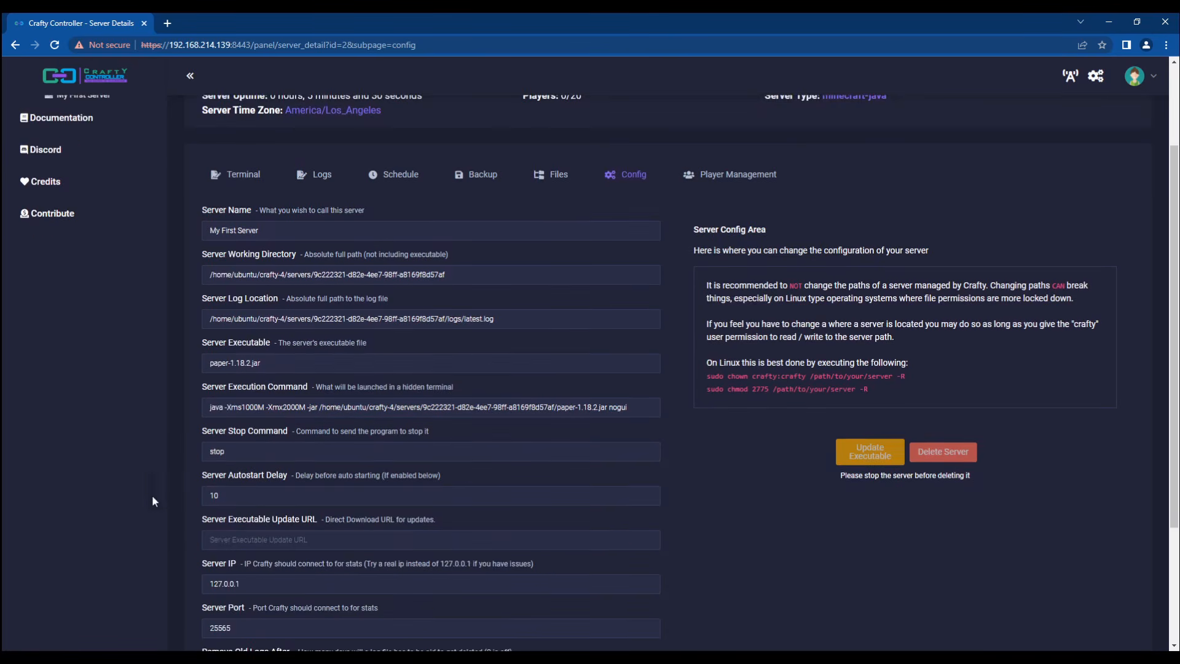
pyautogui.click(218, 454)
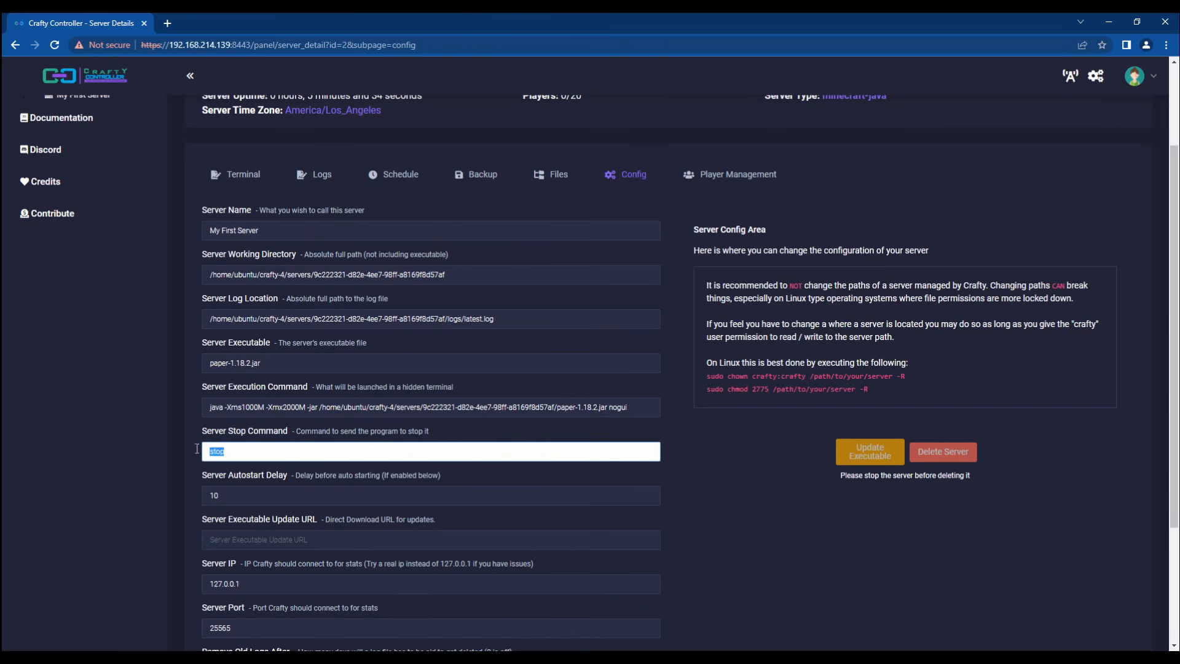
pyautogui.click(157, 451)
pyautogui.doubleClick(293, 453)
pyautogui.scroll(-1, 290, 443)
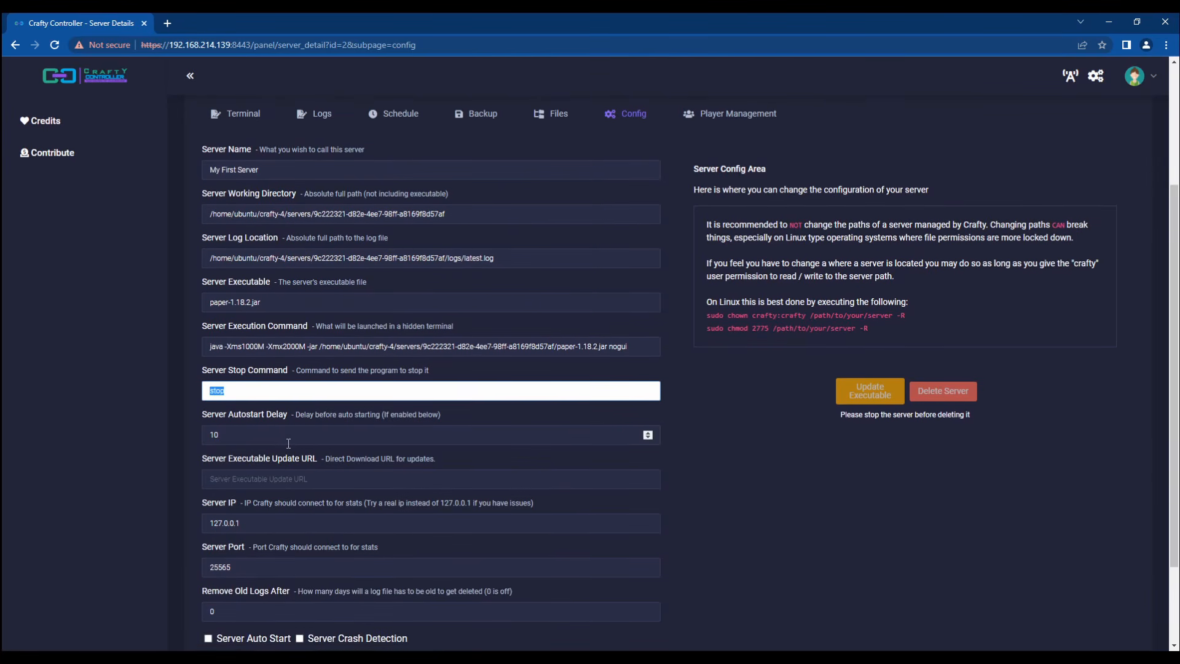
pyautogui.click(291, 436)
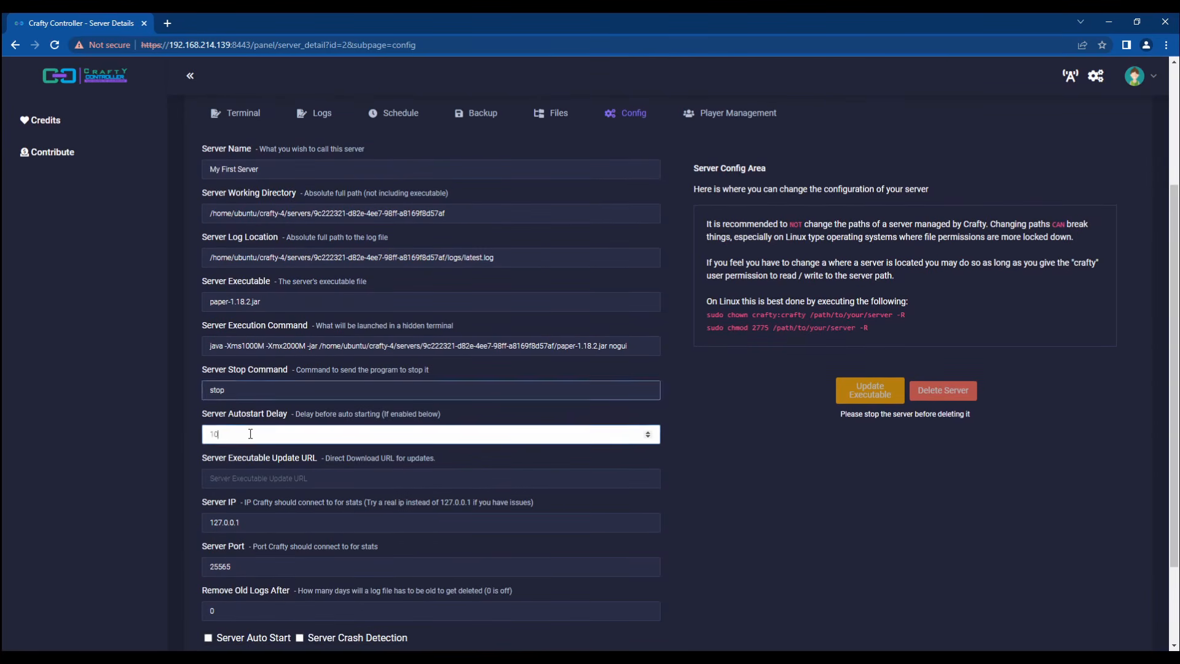
pyautogui.click(166, 432)
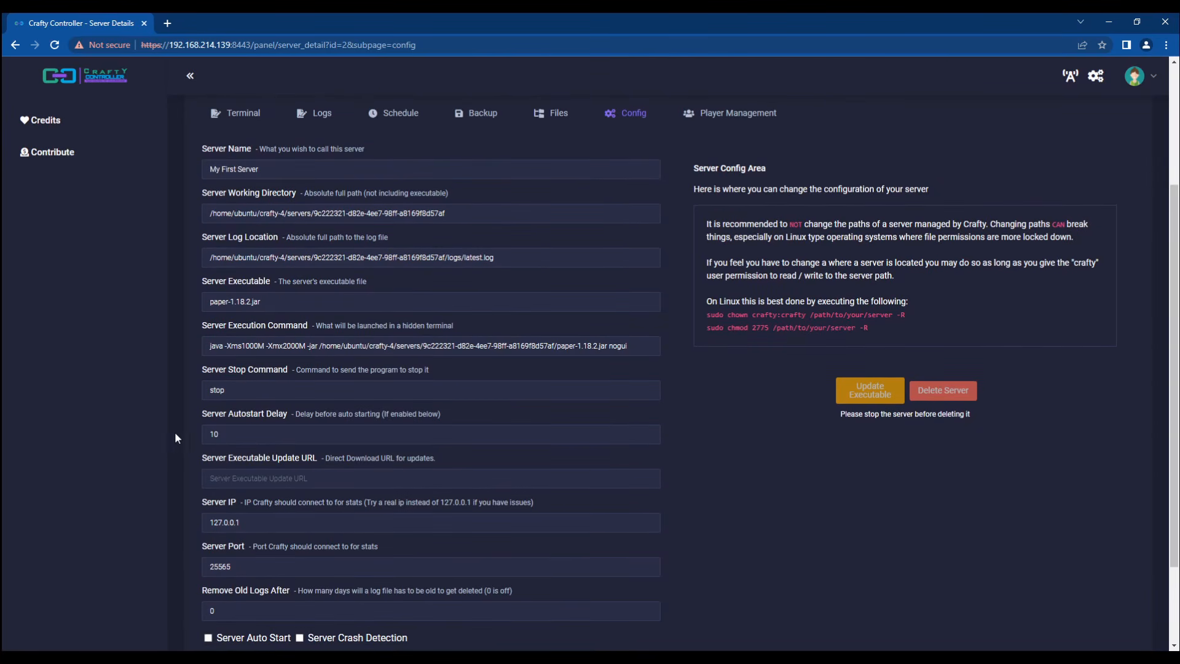
pyautogui.press('Tab')
pyautogui.click(230, 434)
pyautogui.scroll(-1, 259, 437)
pyautogui.press('Tab')
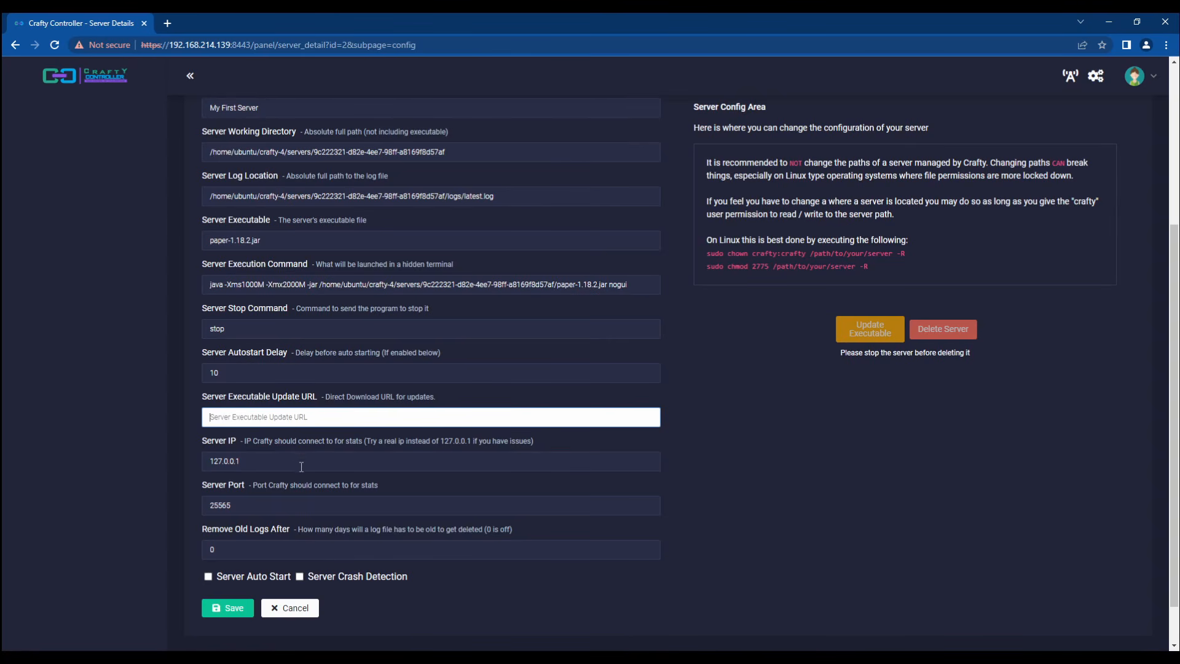
pyautogui.doubleClick(275, 458)
pyautogui.click(268, 461)
pyautogui.moveTo(271, 462); pyautogui.dragTo(127, 467)
pyautogui.click(124, 468)
pyautogui.moveTo(259, 466); pyautogui.dragTo(197, 469)
pyautogui.click(186, 472)
pyautogui.doubleClick(260, 461)
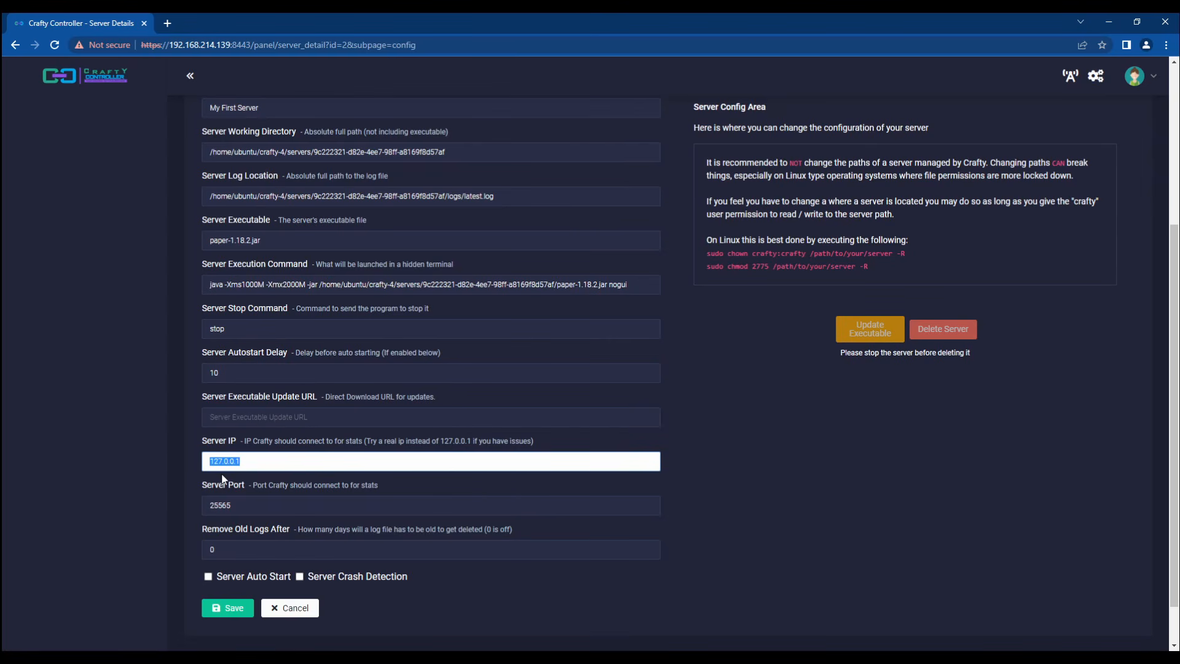
pyautogui.click(243, 505)
pyautogui.doubleClick(243, 505)
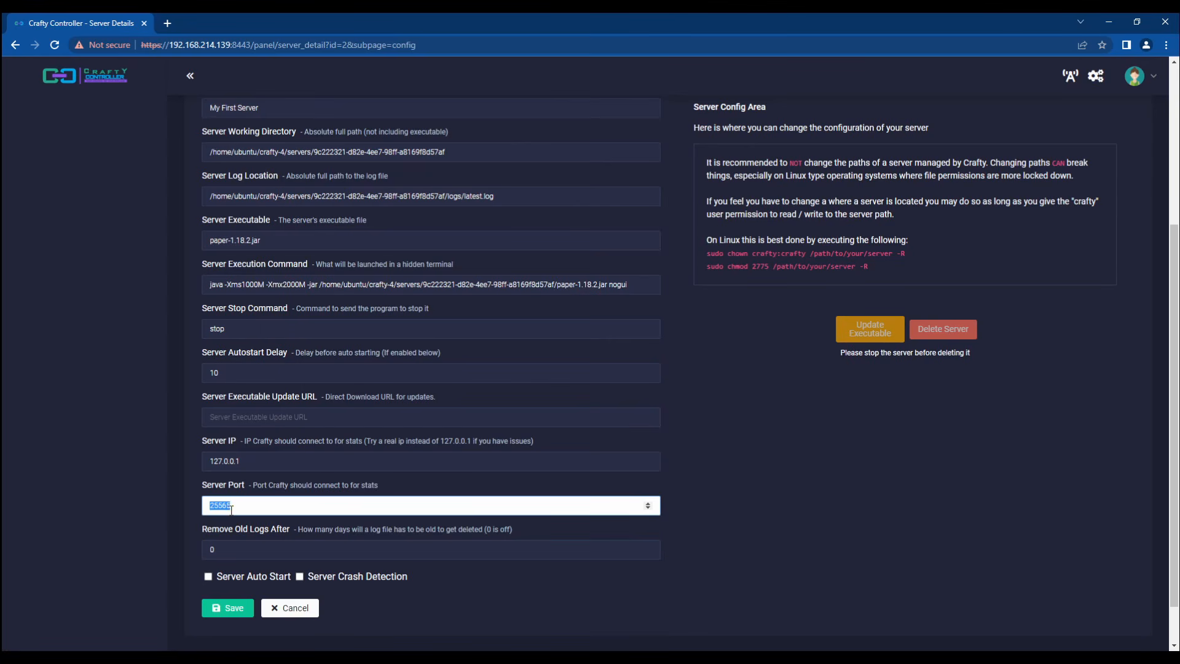
pyautogui.click(249, 505)
pyautogui.click(232, 552)
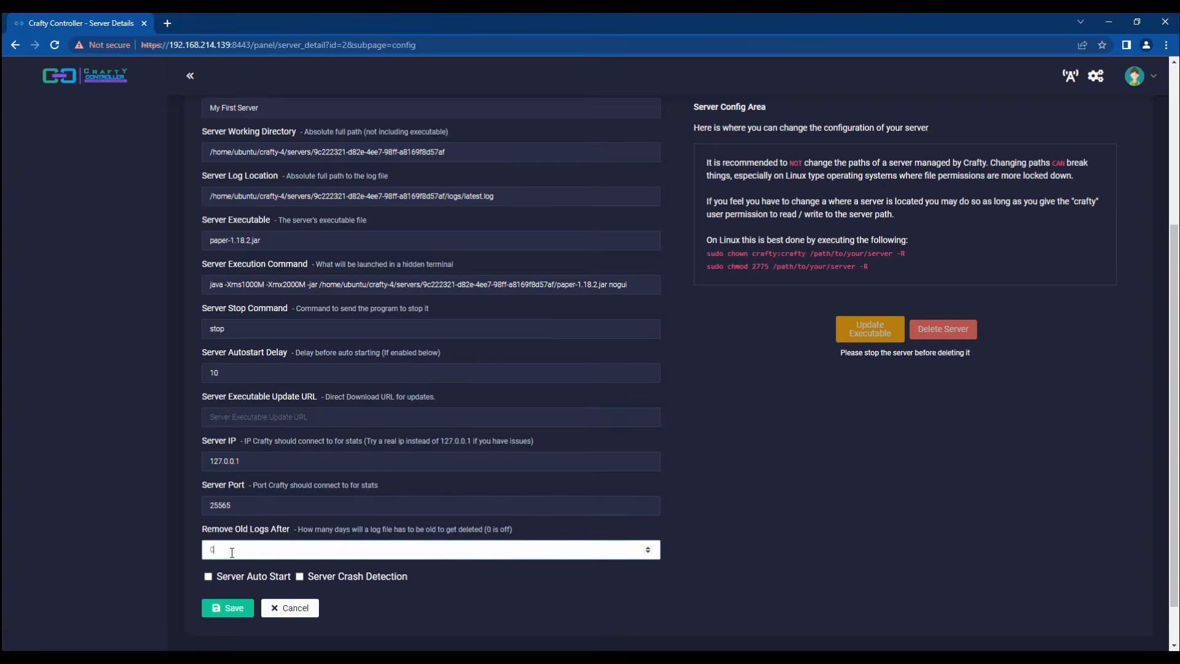
pyautogui.click(135, 538)
pyautogui.press('Tab')
pyautogui.click(182, 551)
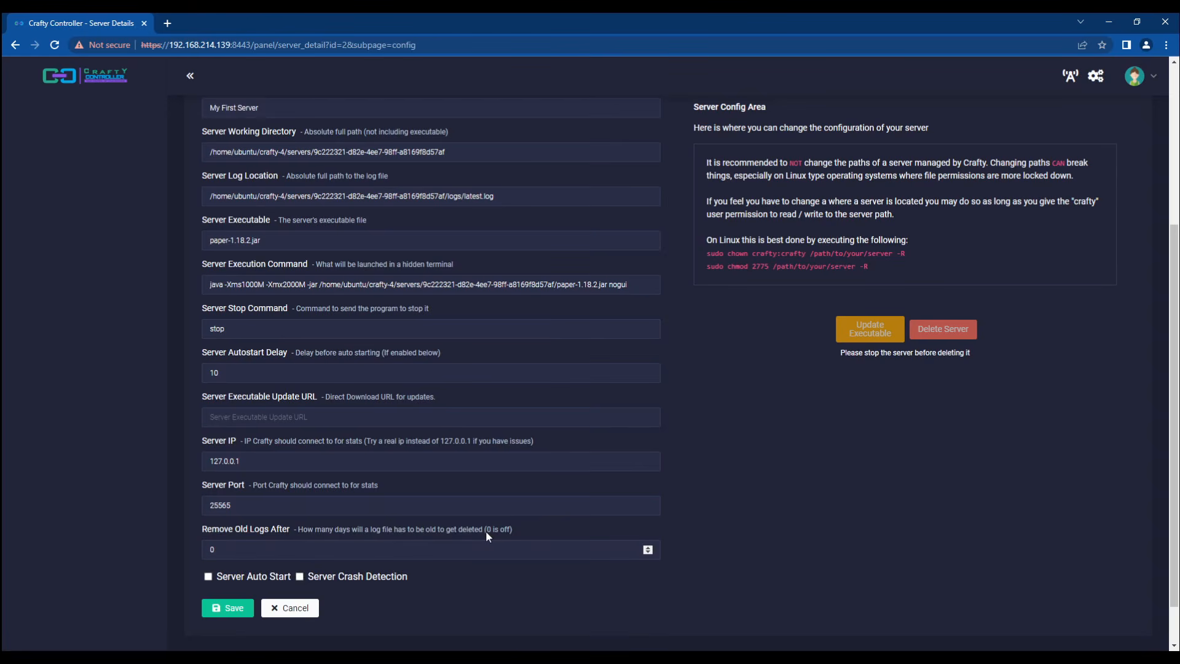
pyautogui.click(299, 577)
pyautogui.click(300, 578)
pyautogui.scroll(4, 173, 557)
pyautogui.click(727, 299)
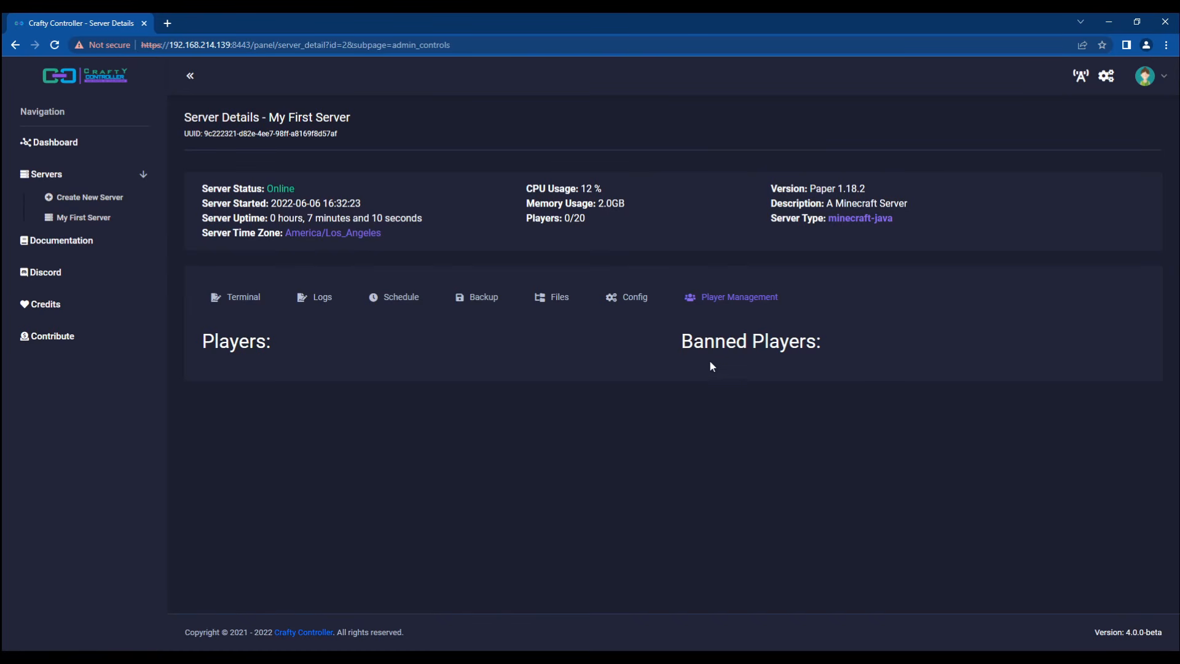
# Step: Go back from Player Management to the Crafty Controller Dashboard
pyautogui.click(117, 142)
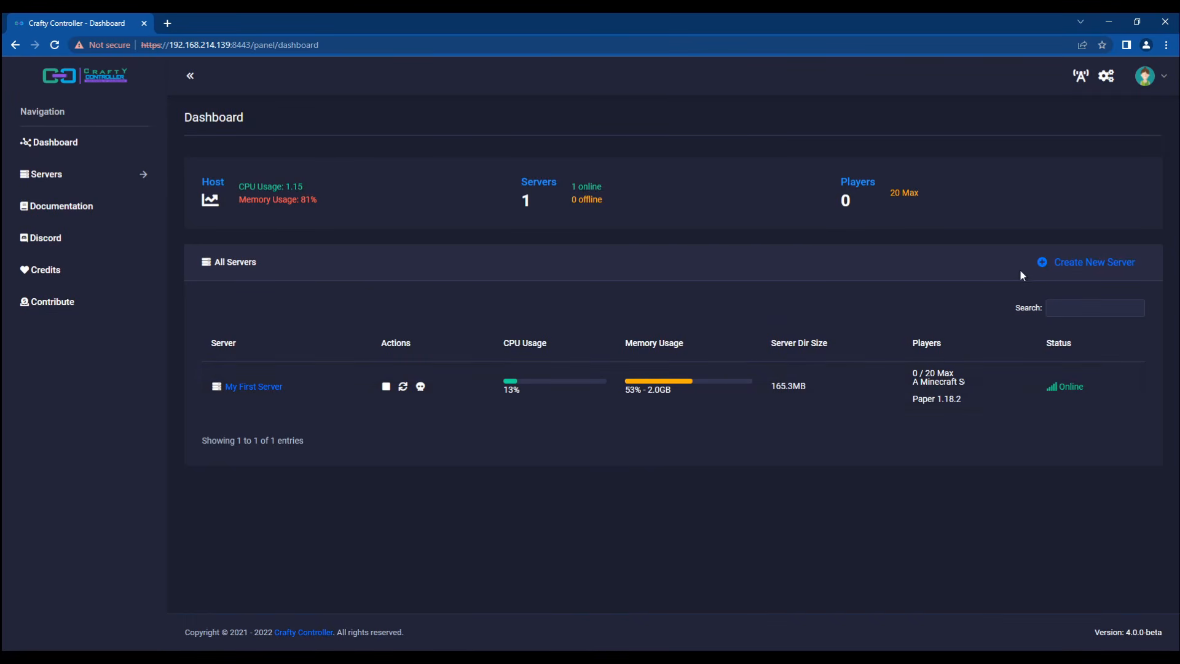
# Step: Start a new Paper server and name it Test Server
pyautogui.click(1083, 263)
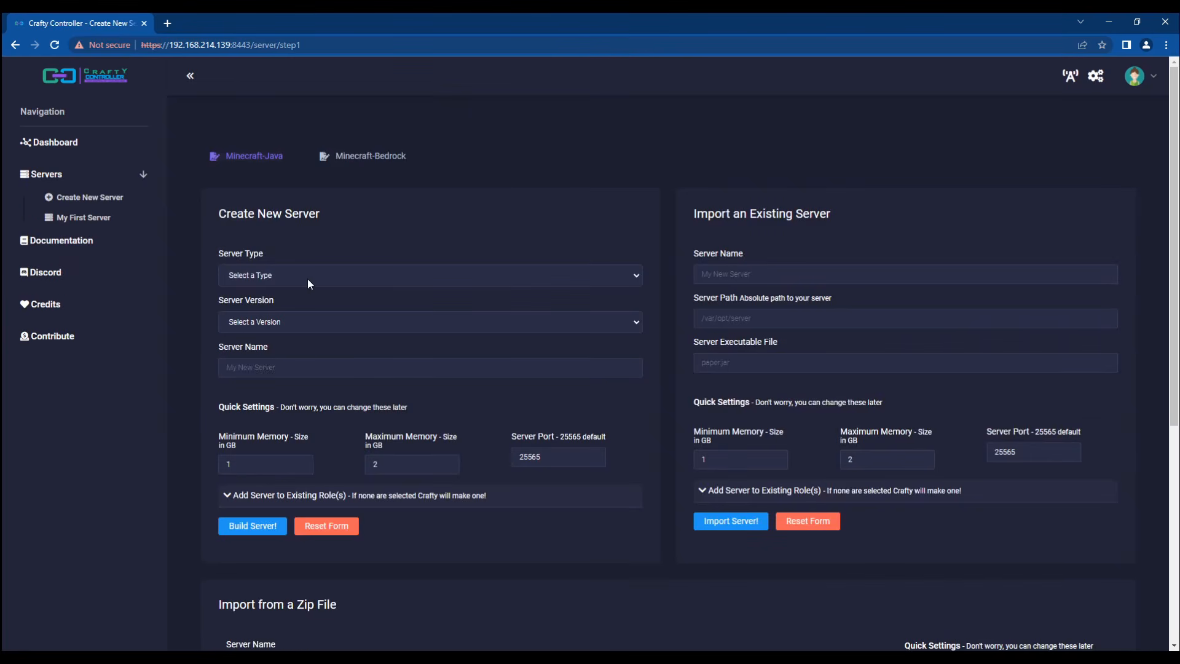
pyautogui.click(308, 278)
pyautogui.press('p')
pyautogui.click(285, 365)
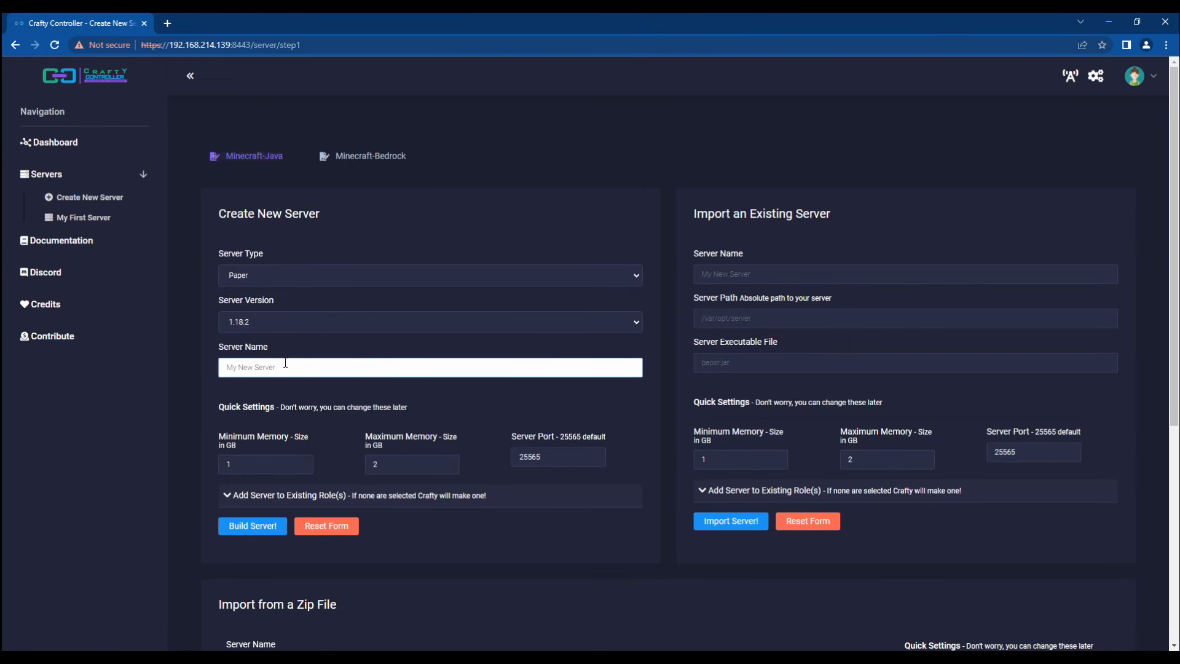
pyautogui.write('Test User')
pyautogui.click(551, 457)
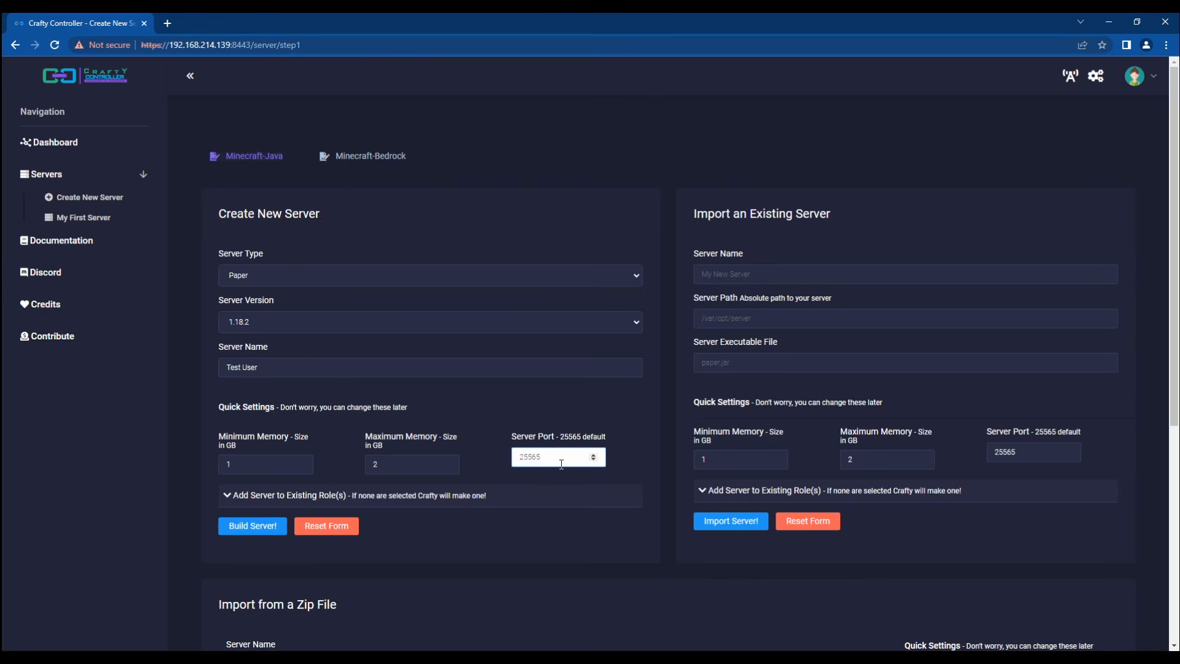
pyautogui.doubleClick(274, 367)
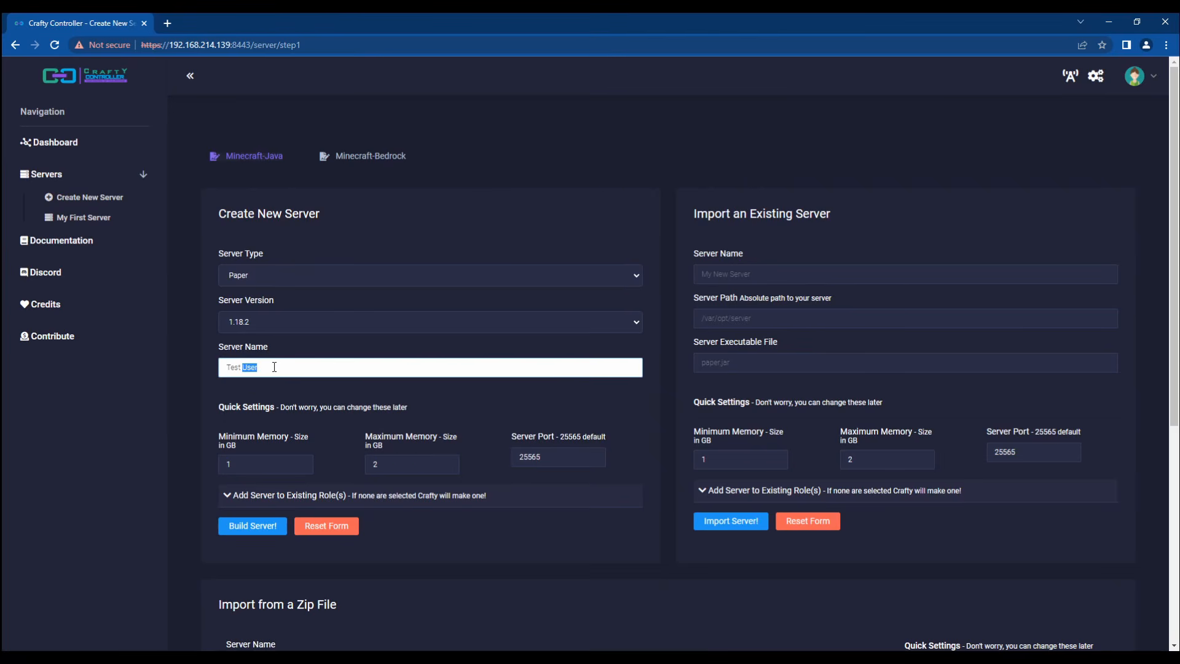
pyautogui.write('Server')
# Step: Set the server port to 25580 and build Test Server
pyautogui.click(547, 452)
pyautogui.press('BackSpace')
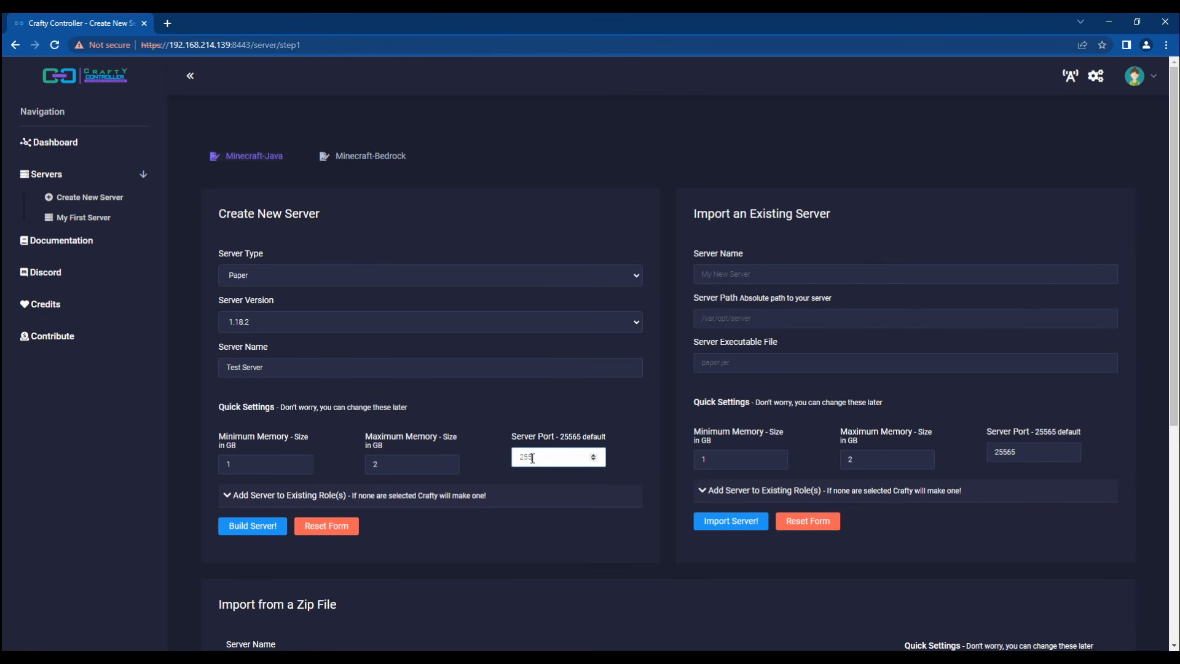
pyautogui.write('80')
pyautogui.click(231, 499)
pyautogui.click(234, 499)
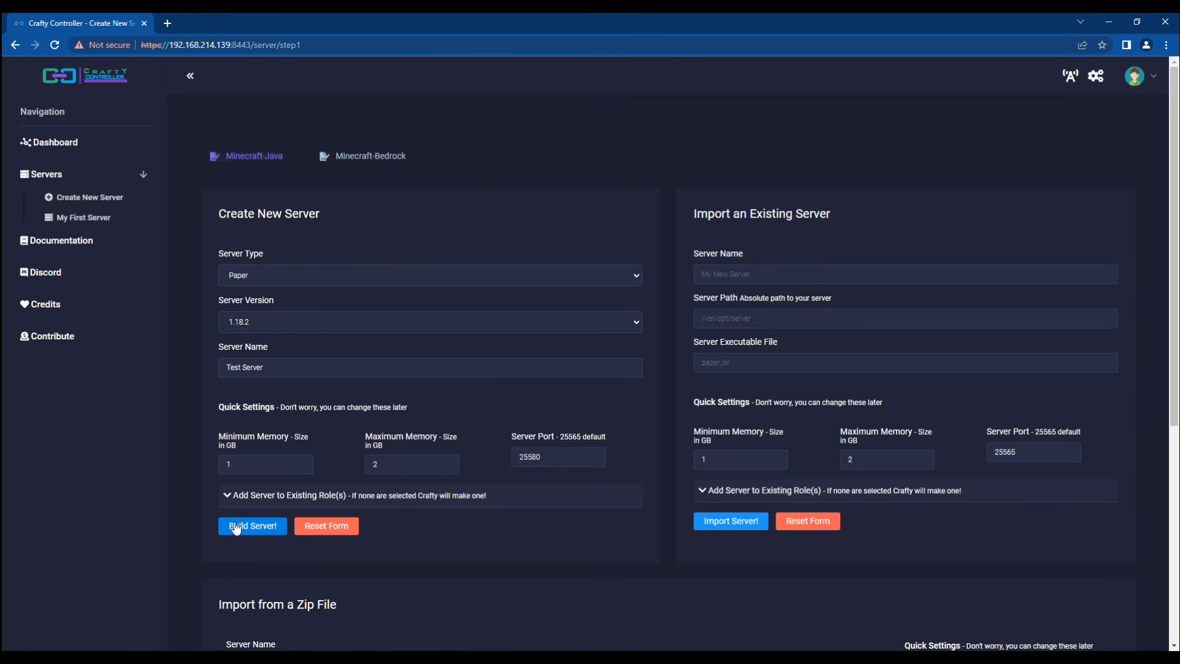
pyautogui.click(235, 526)
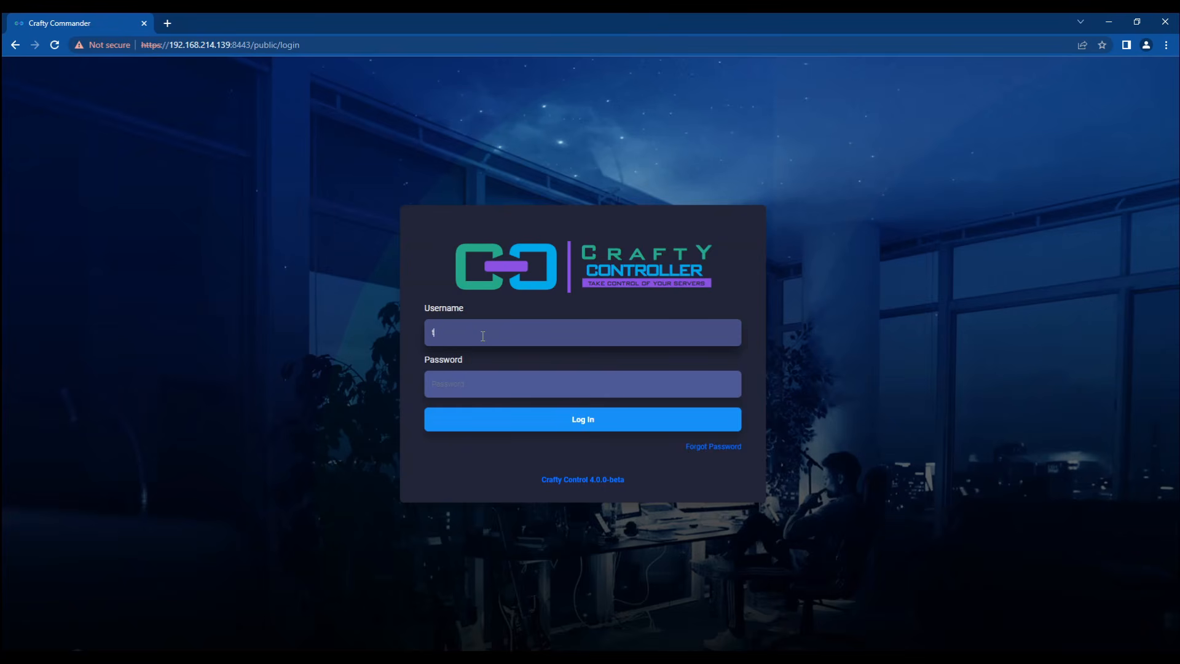
# Step: Log in as testuser to see the limited dashboard, then sign back in as admin
pyautogui.write('testuser')
pyautogui.press('Tab')
pyautogui.write('••••')
pyautogui.press('Return')
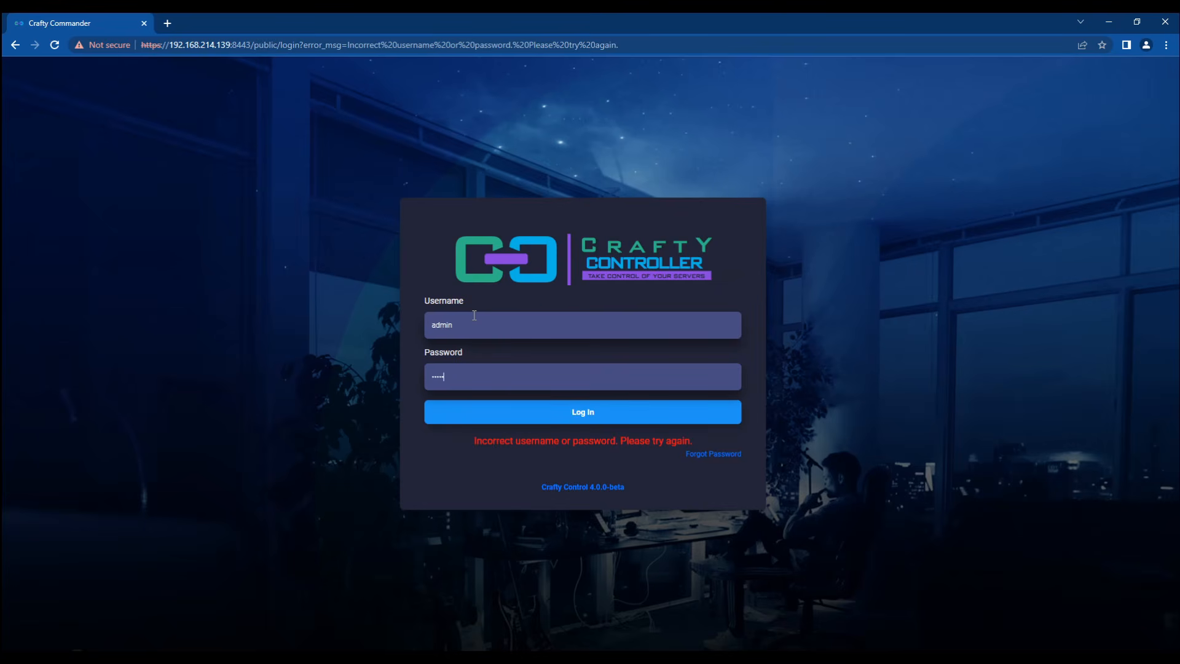
pyautogui.write('ty')
pyautogui.press('Return')
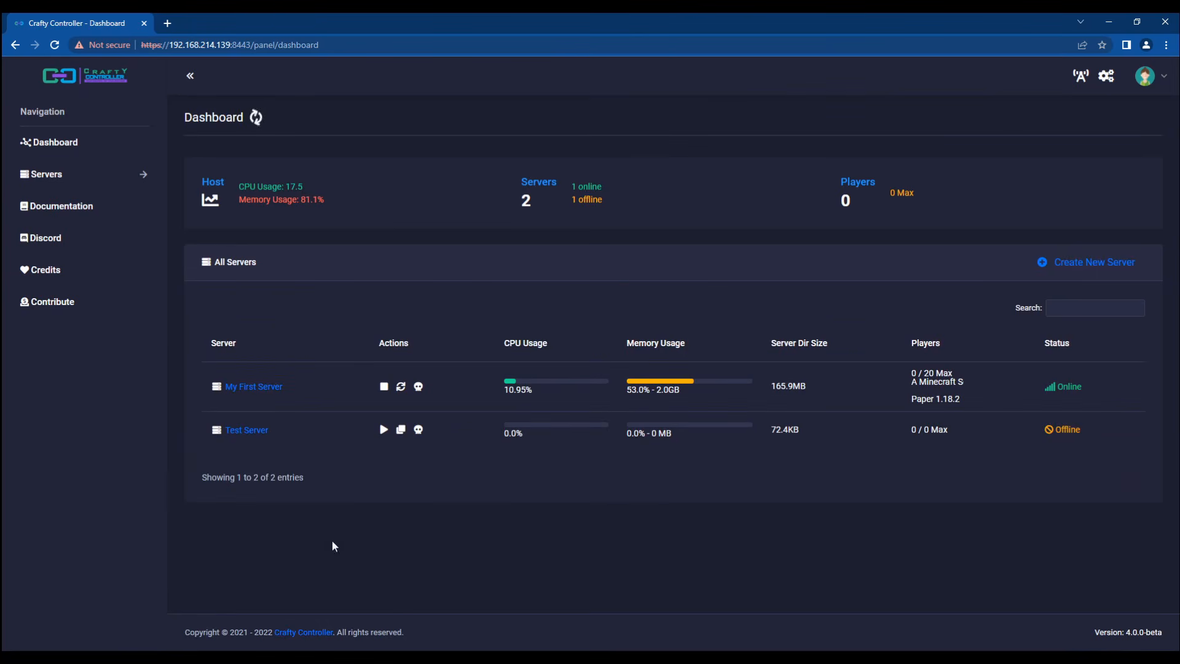
# Step: Delete Test Server from its Config page, confirming that its files are removed too
pyautogui.click(246, 430)
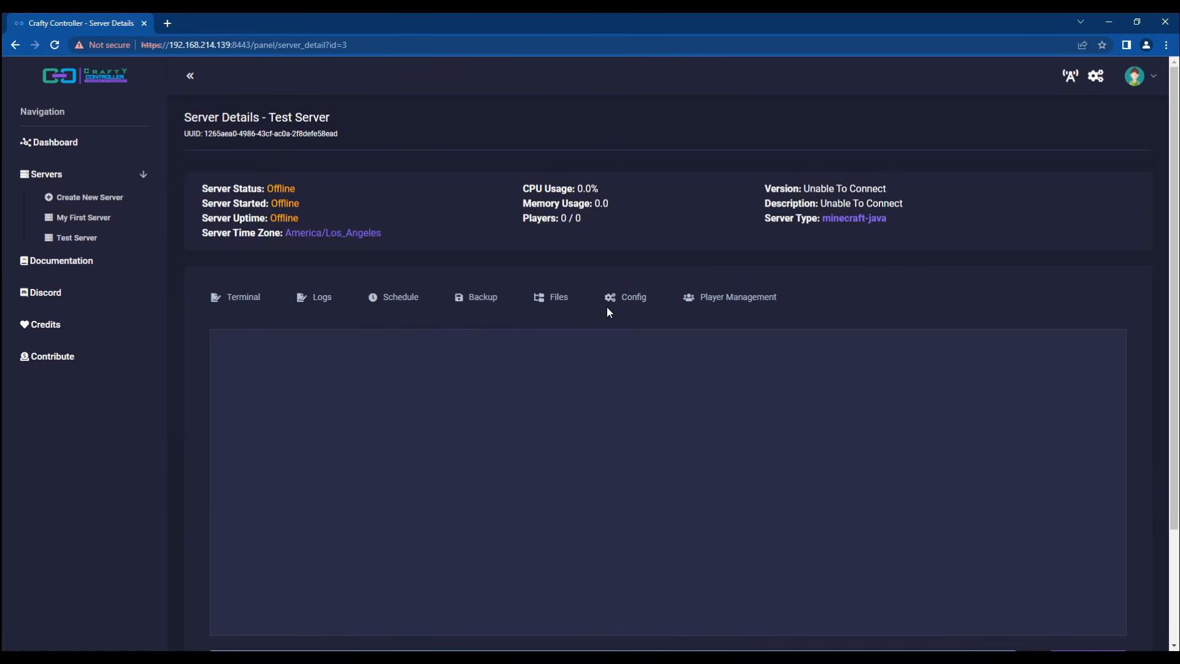
pyautogui.click(631, 305)
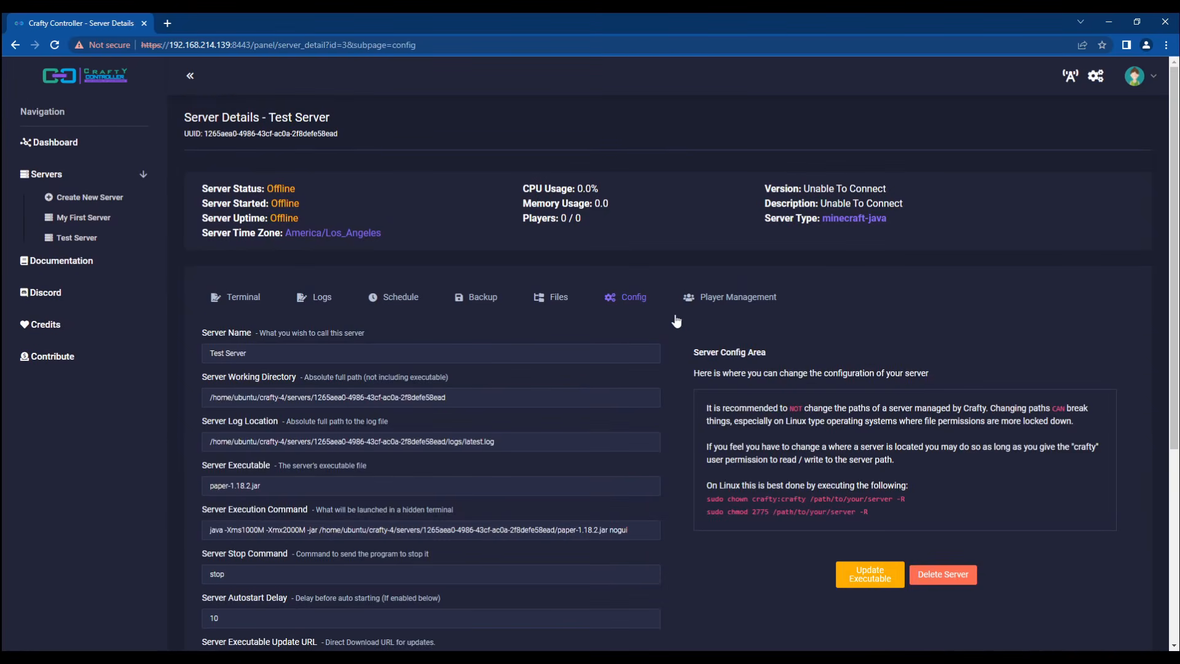
pyautogui.scroll(-3, 798, 388)
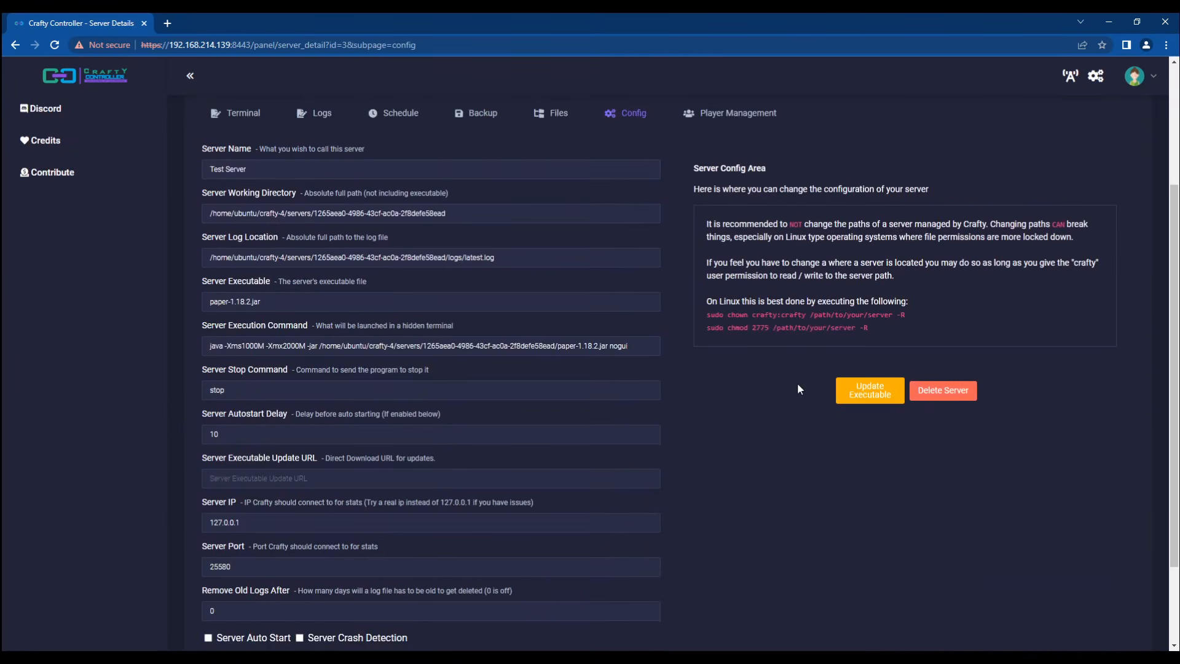
pyautogui.click(942, 392)
pyautogui.click(684, 253)
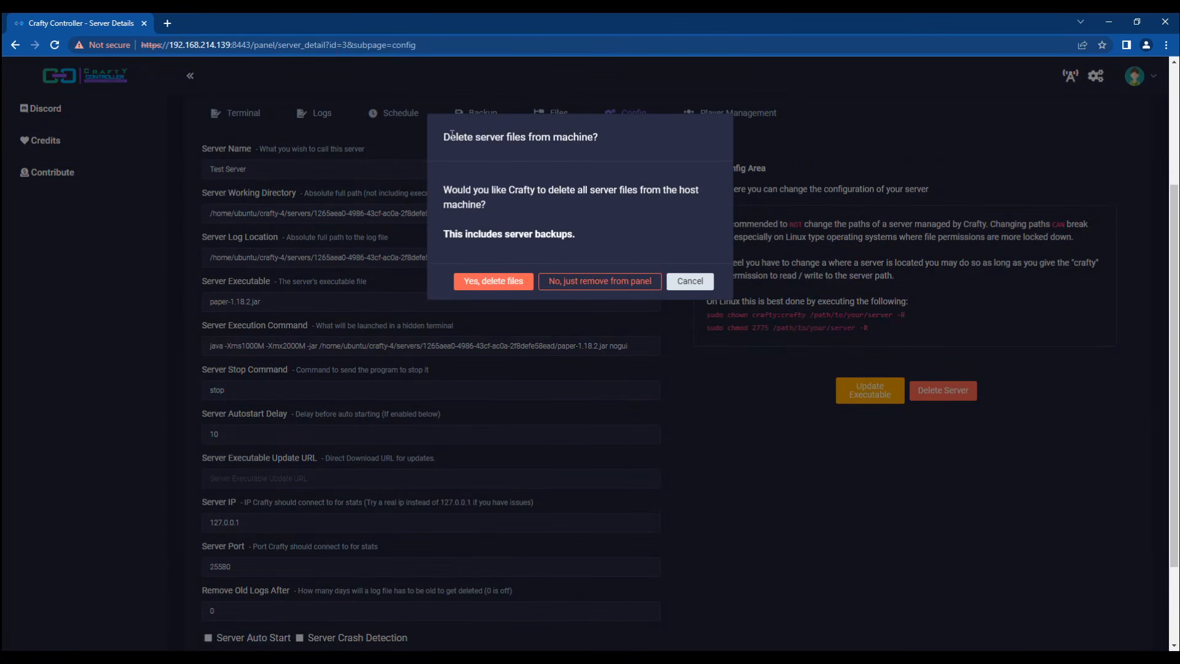
pyautogui.moveTo(443, 135)
pyautogui.mouseDown()
pyautogui.moveTo(604, 239)
pyautogui.moveTo(435, 132)
pyautogui.mouseUp()
pyautogui.click(441, 135)
pyautogui.click(488, 285)
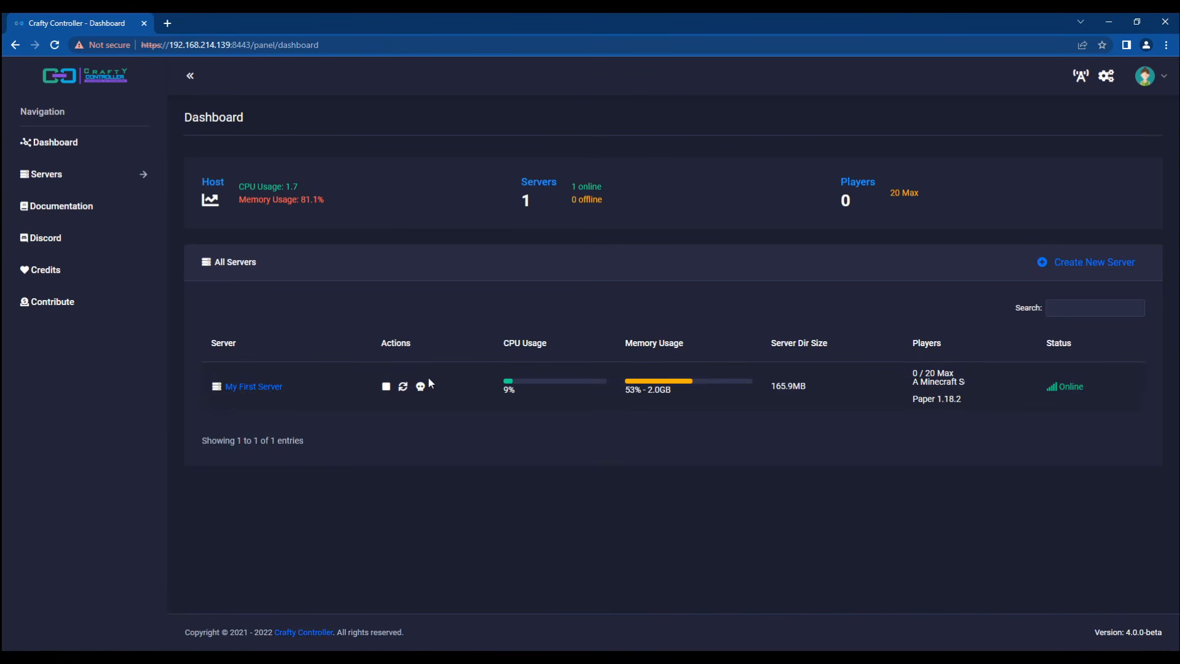
# Step: Restart My First Server and open its details page
pyautogui.click(404, 387)
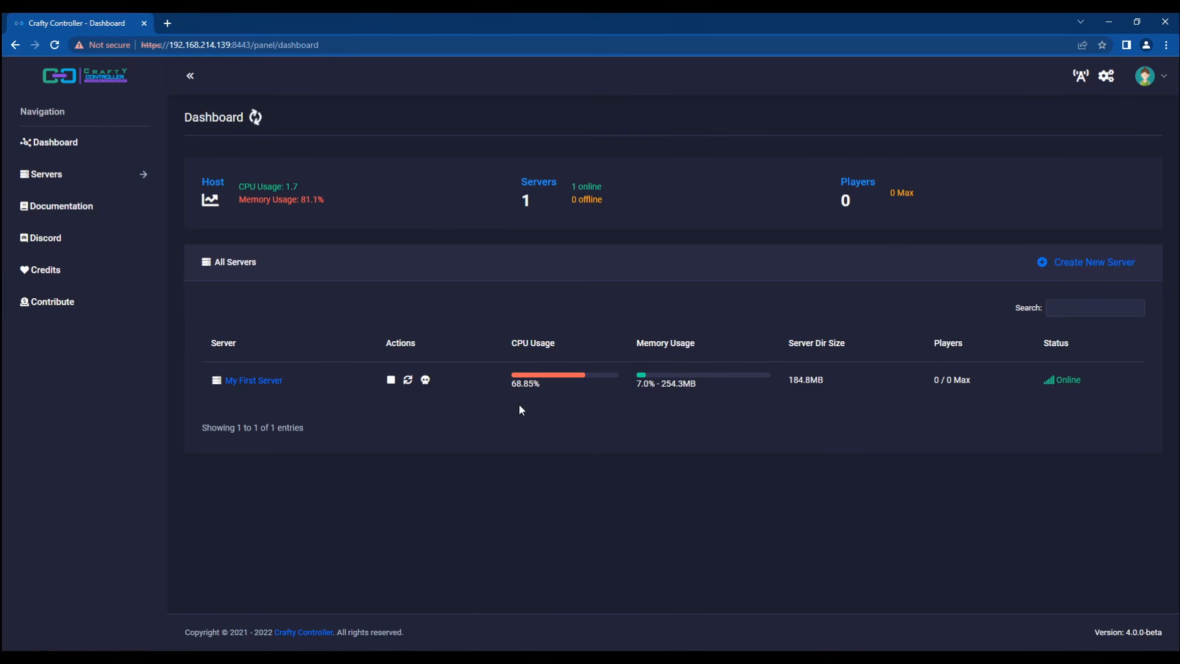
pyautogui.click(254, 381)
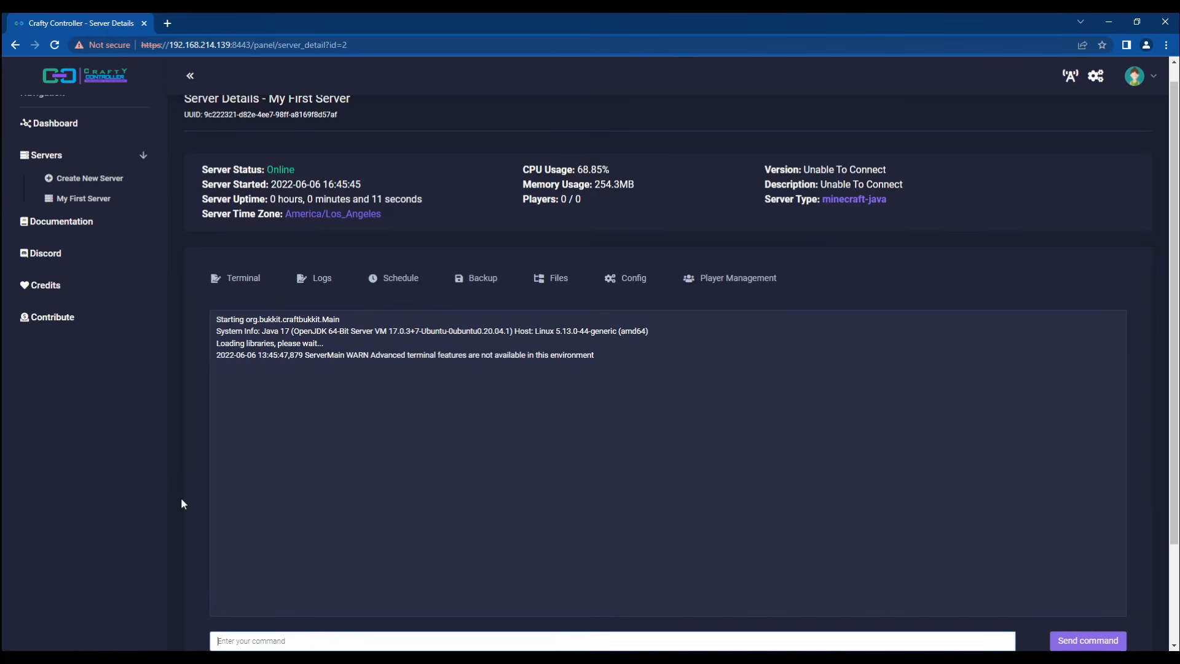
pyautogui.scroll(1, 203, 354)
# Step: Log out of the admin account and sign in with the test user's credentials
pyautogui.click(1133, 83)
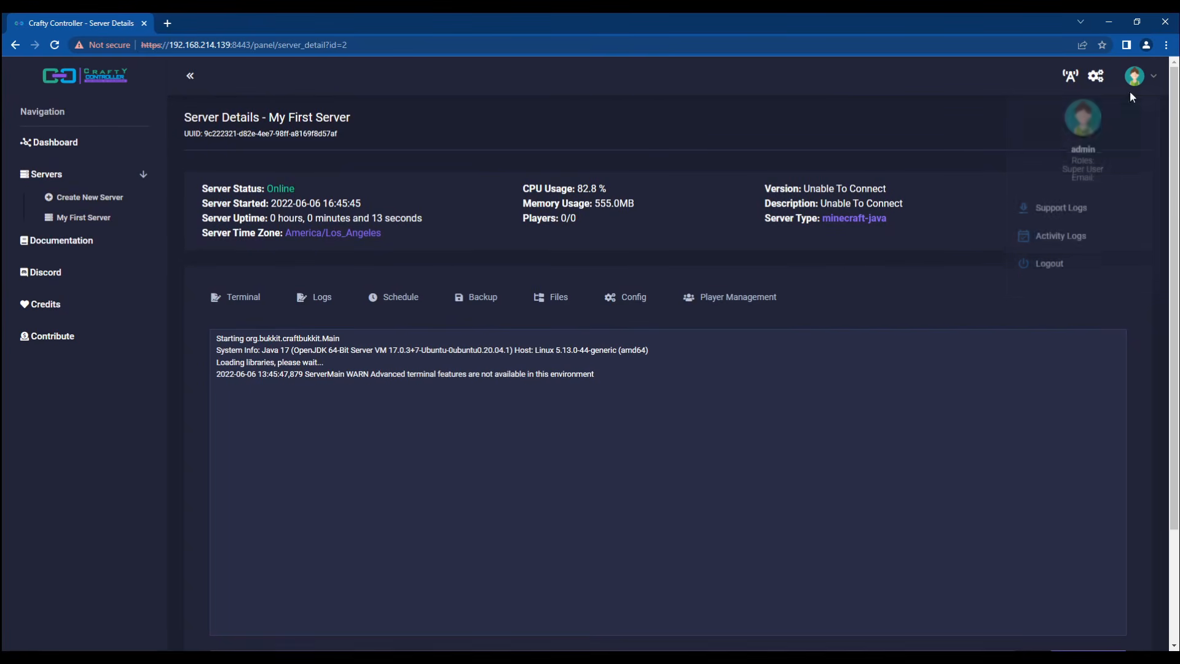
pyautogui.click(1045, 264)
pyautogui.click(571, 324)
pyautogui.write('tsetuser')
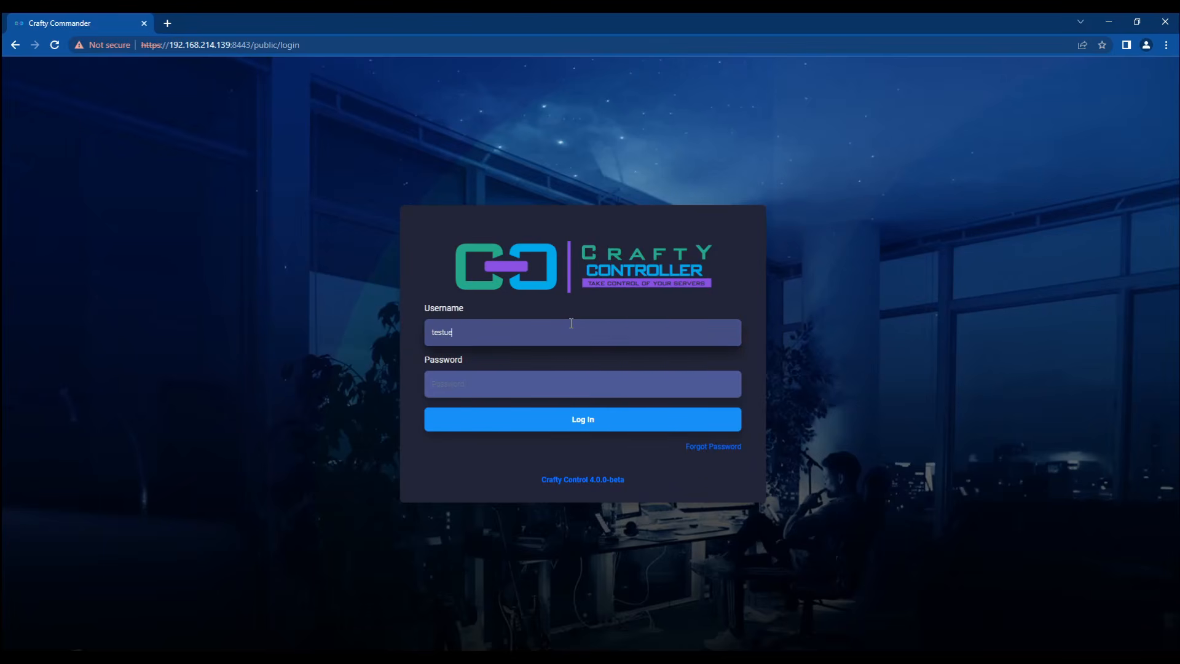
pyautogui.write('••••')
pyautogui.press('Return')
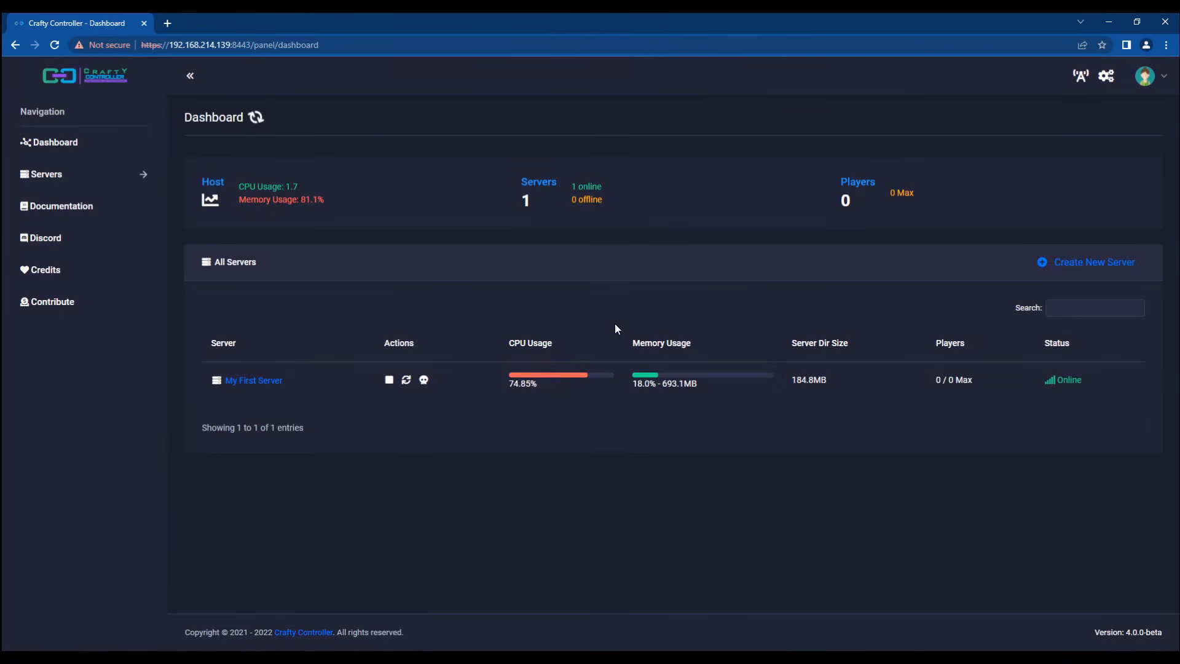
# Step: As the test user, view My First Server's Schedule, Backup (Max Backups note) and Files tabs
pyautogui.click(252, 380)
pyautogui.click(403, 299)
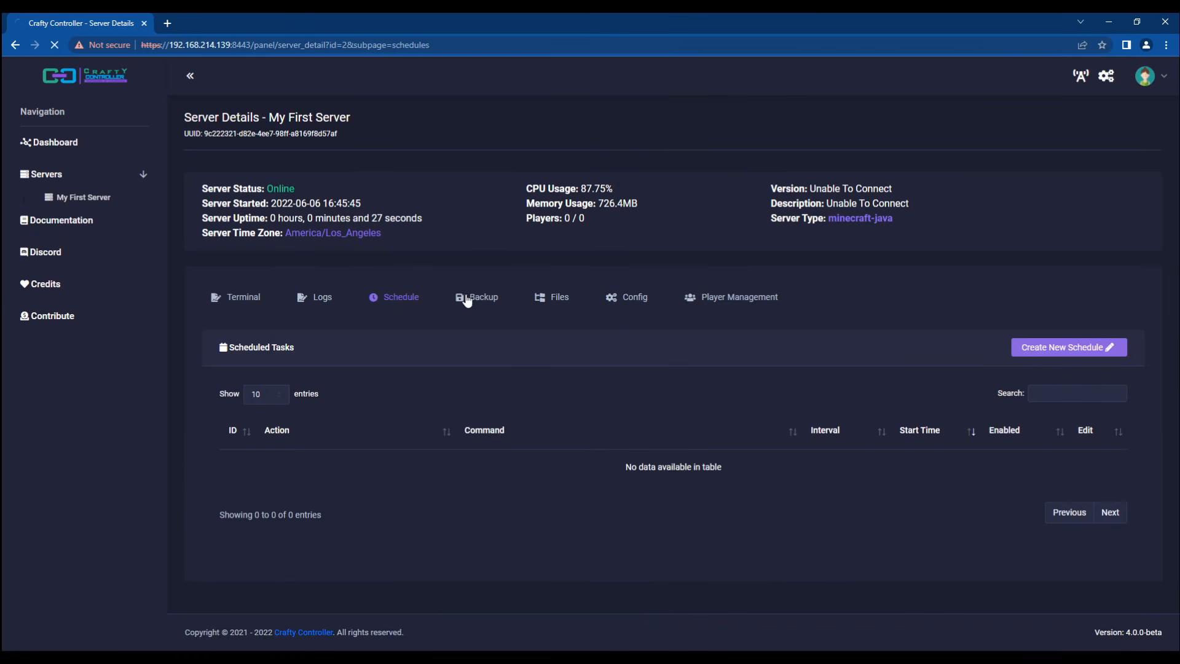
pyautogui.click(467, 299)
pyautogui.scroll(-1, 440, 319)
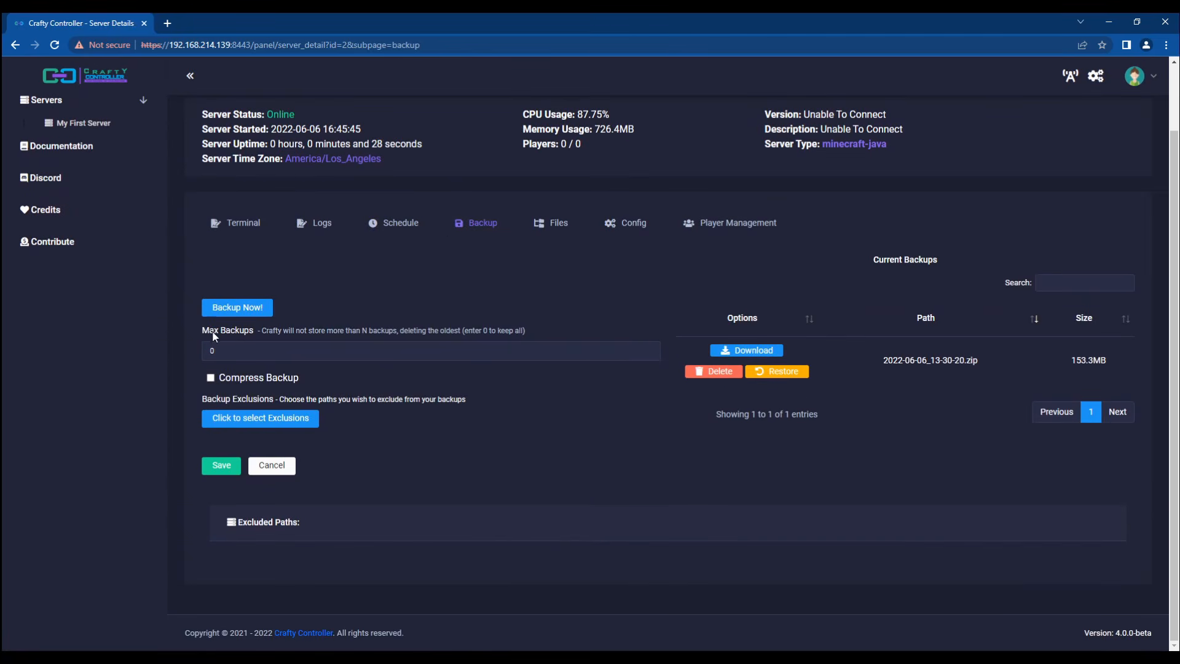
pyautogui.moveTo(214, 333); pyautogui.dragTo(332, 339)
pyautogui.click(548, 332)
pyautogui.moveTo(533, 331); pyautogui.dragTo(201, 333)
pyautogui.click(201, 333)
pyautogui.click(547, 226)
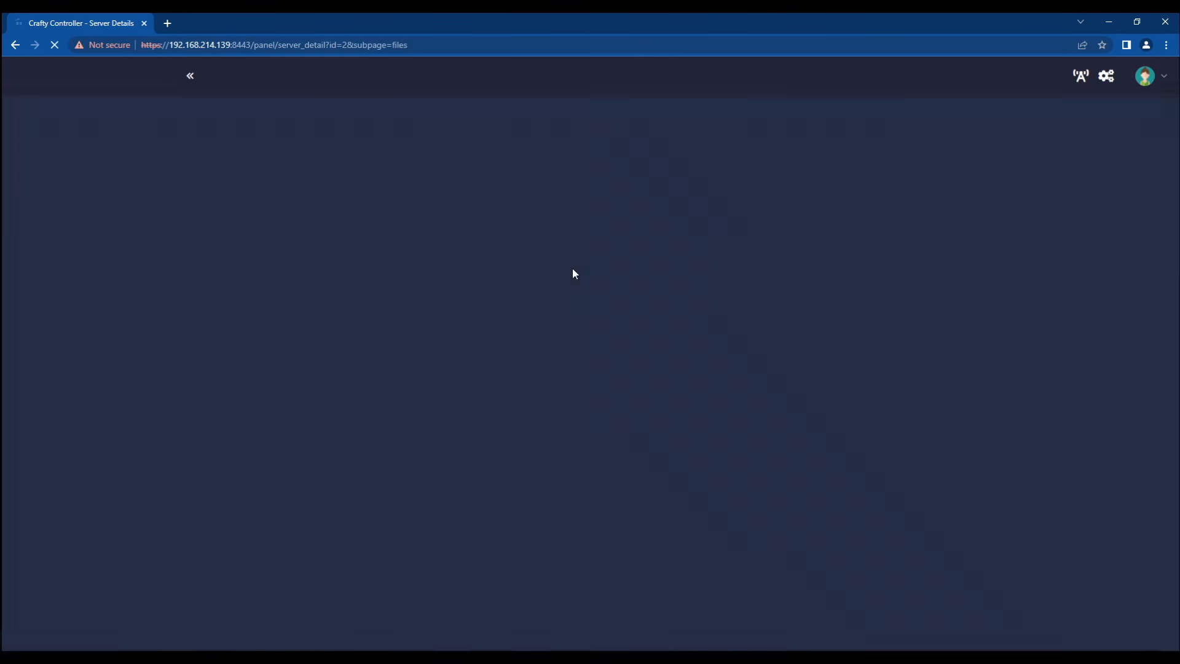
pyautogui.scroll(-3, 485, 271)
pyautogui.scroll(3, 716, 269)
# Step: Inspect the Config values (server name, stop command, autostart delay, old-log removal), then view Player Management
pyautogui.click(626, 300)
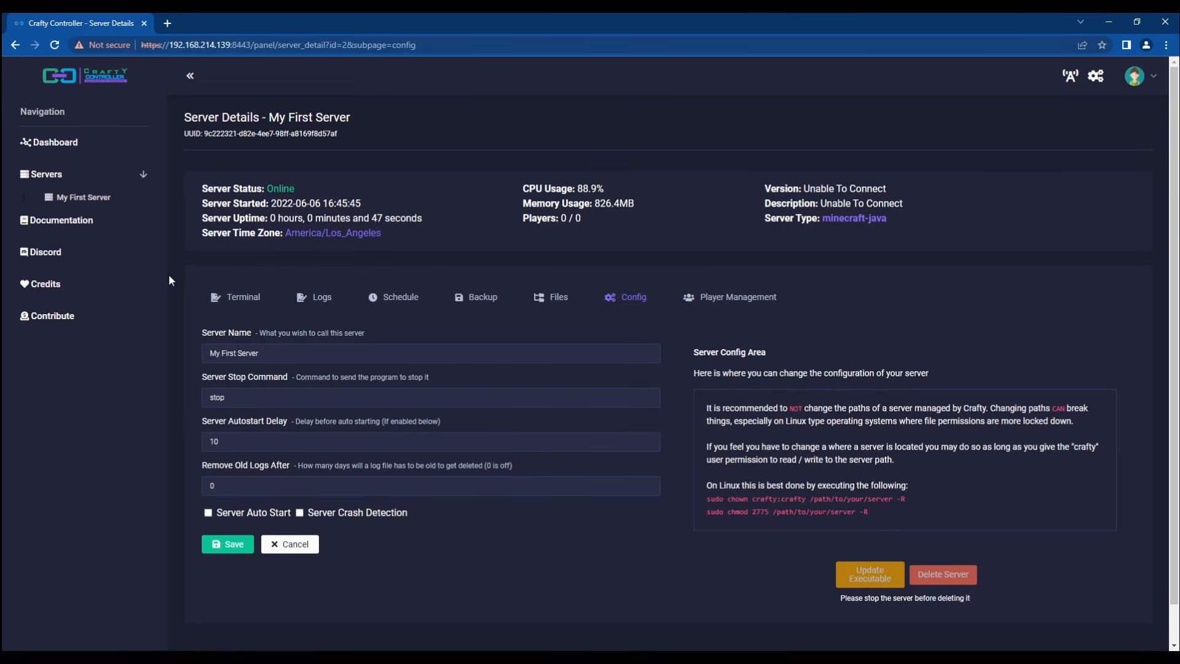
pyautogui.tripleClick(293, 350)
pyautogui.click(335, 349)
pyautogui.press('Tab')
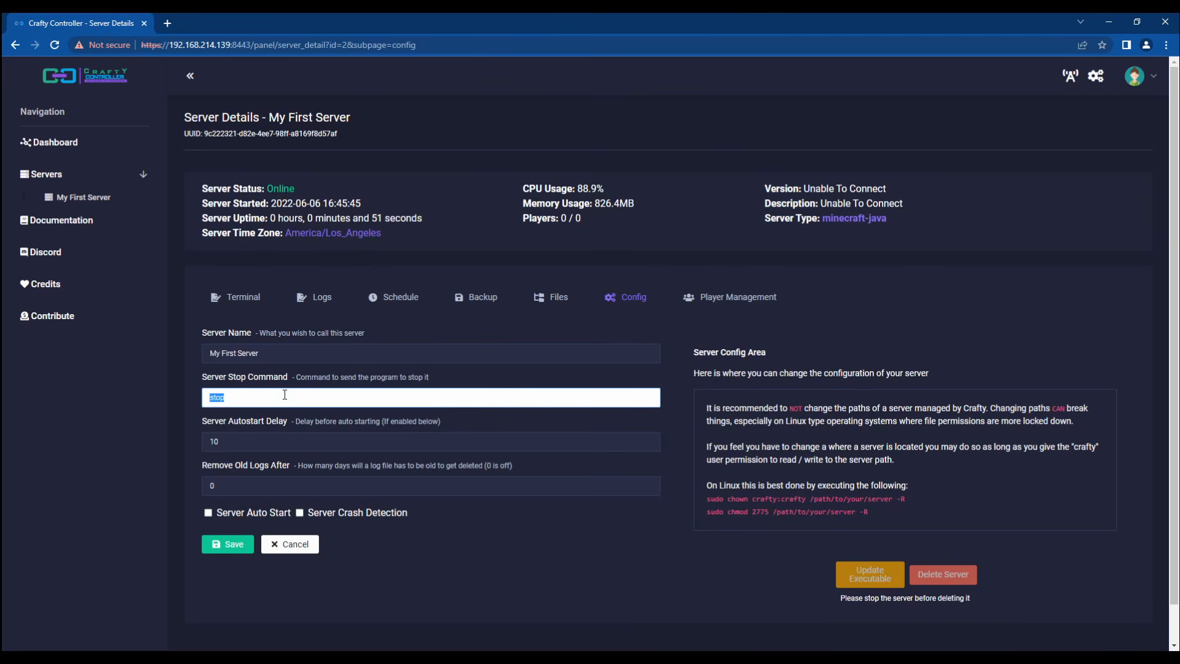
pyautogui.click(356, 443)
pyautogui.click(306, 485)
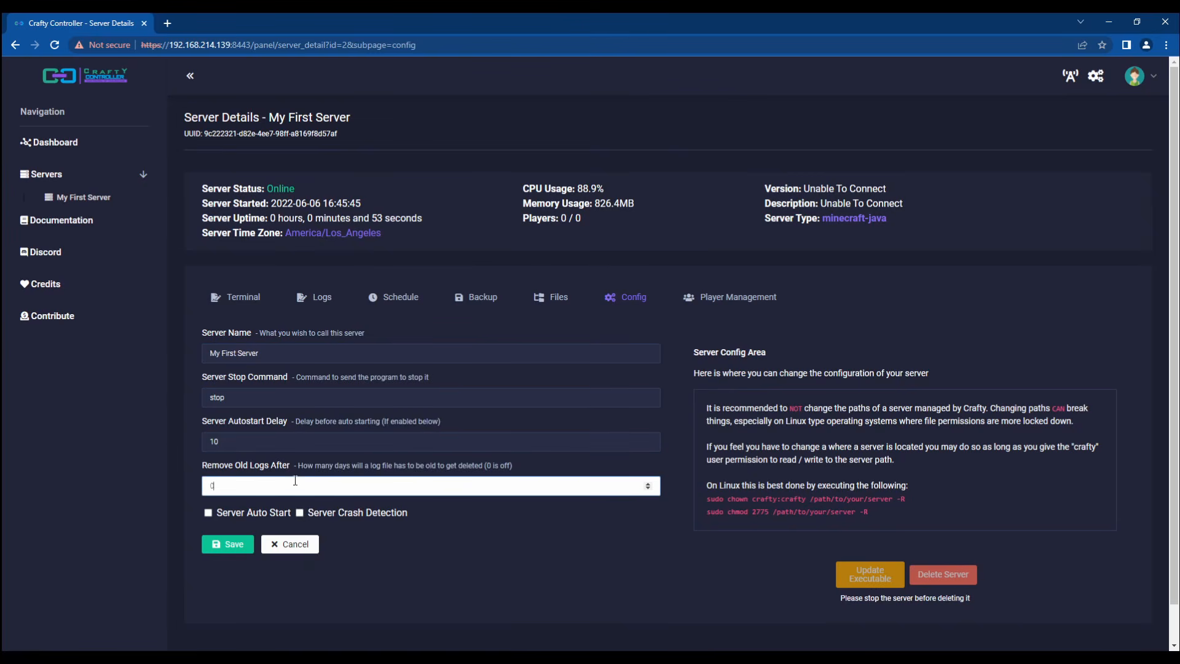
pyautogui.click(178, 397)
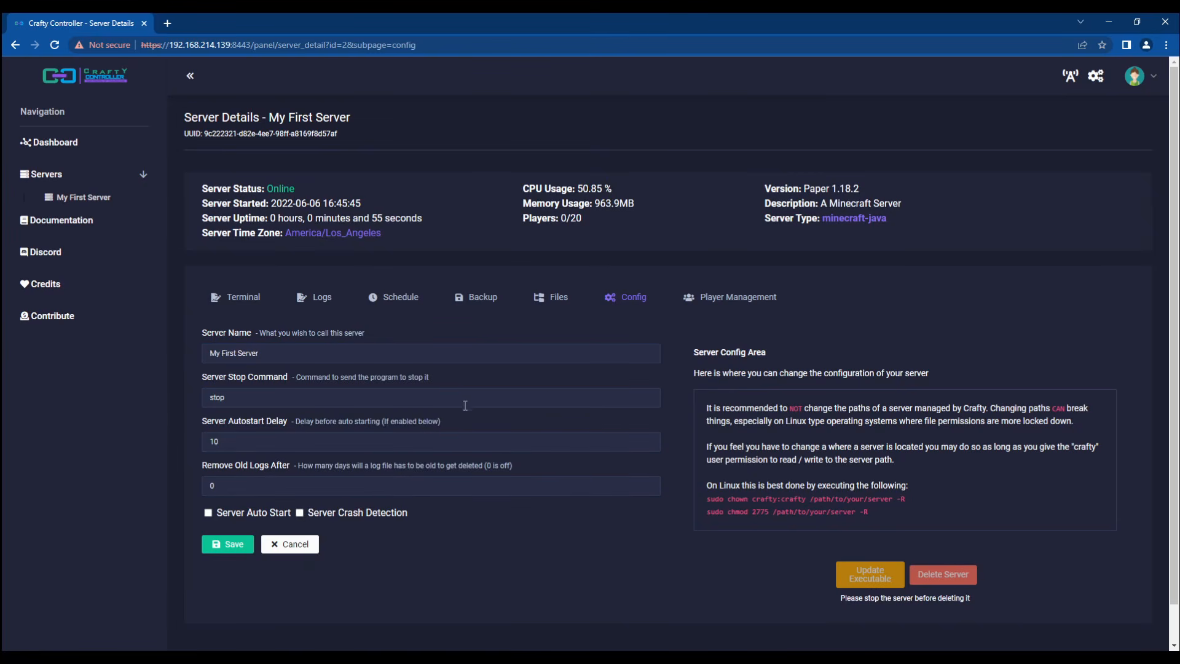
pyautogui.click(1129, 80)
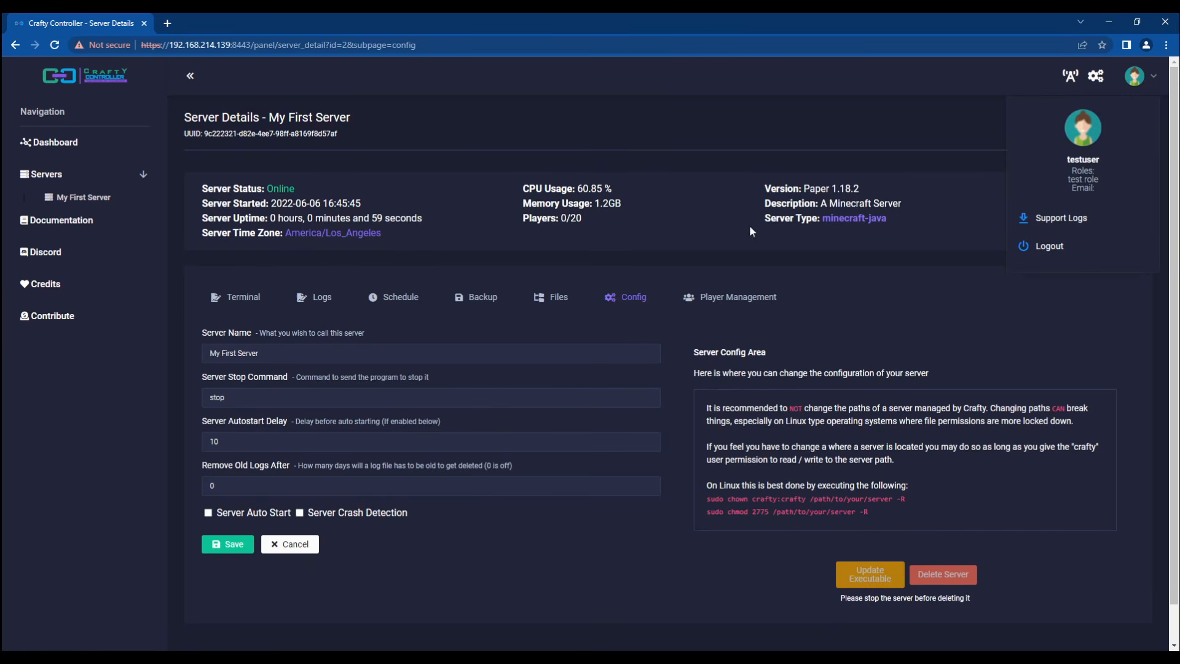
pyautogui.click(736, 303)
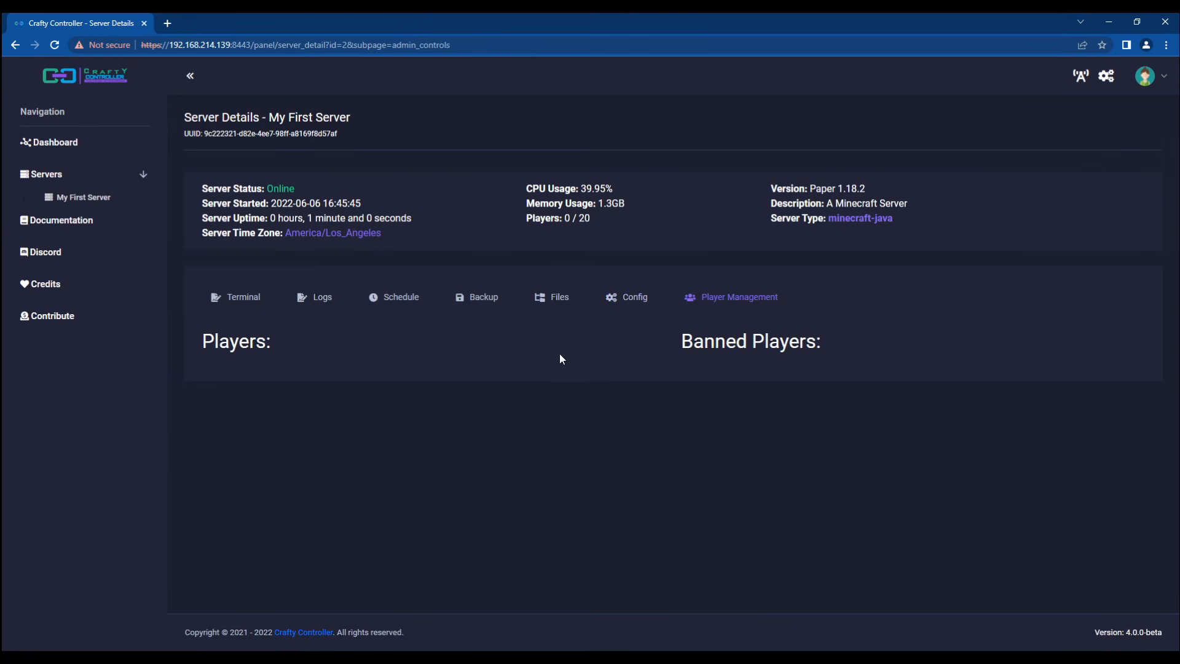
# Step: Change testuser's User Language from en_EN to fr_FR, save, and return to the dashboard
pyautogui.click(243, 305)
pyautogui.click(77, 142)
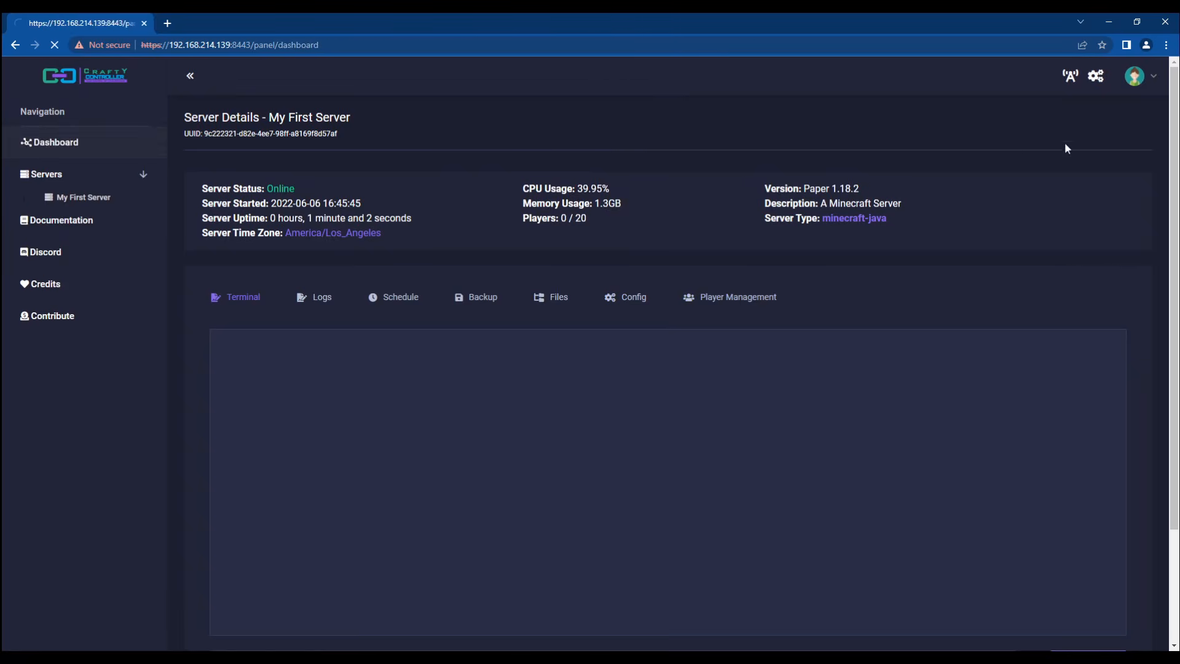
pyautogui.click(1103, 78)
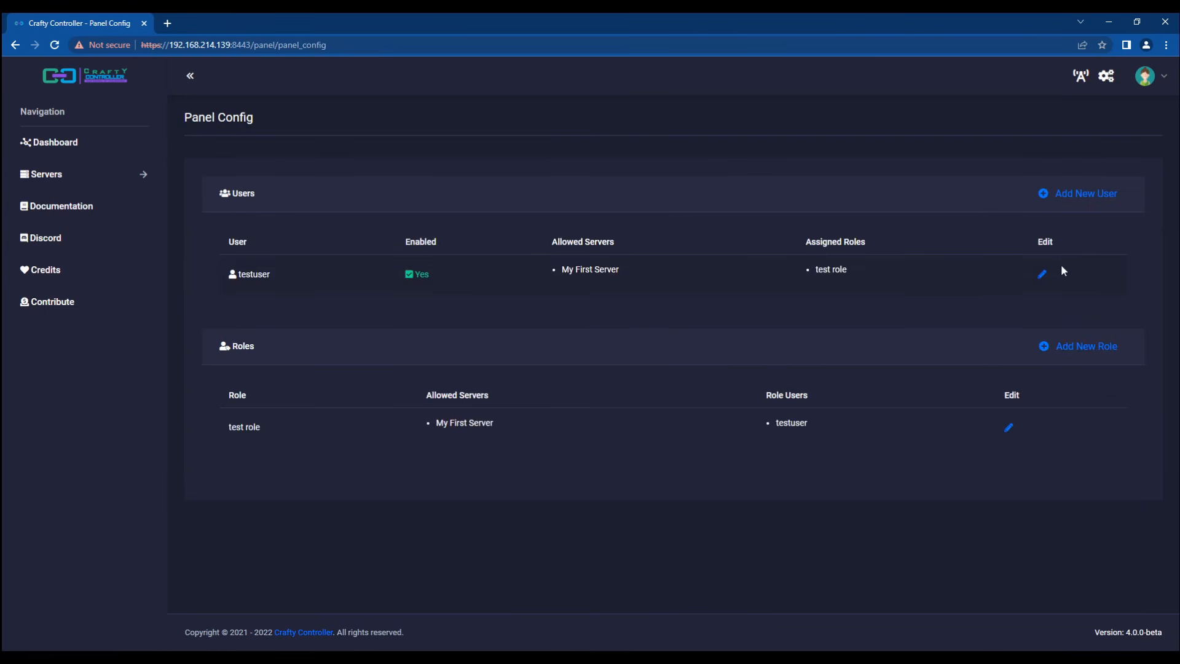
pyautogui.click(1042, 274)
pyautogui.scroll(-2, 344, 373)
pyautogui.click(344, 372)
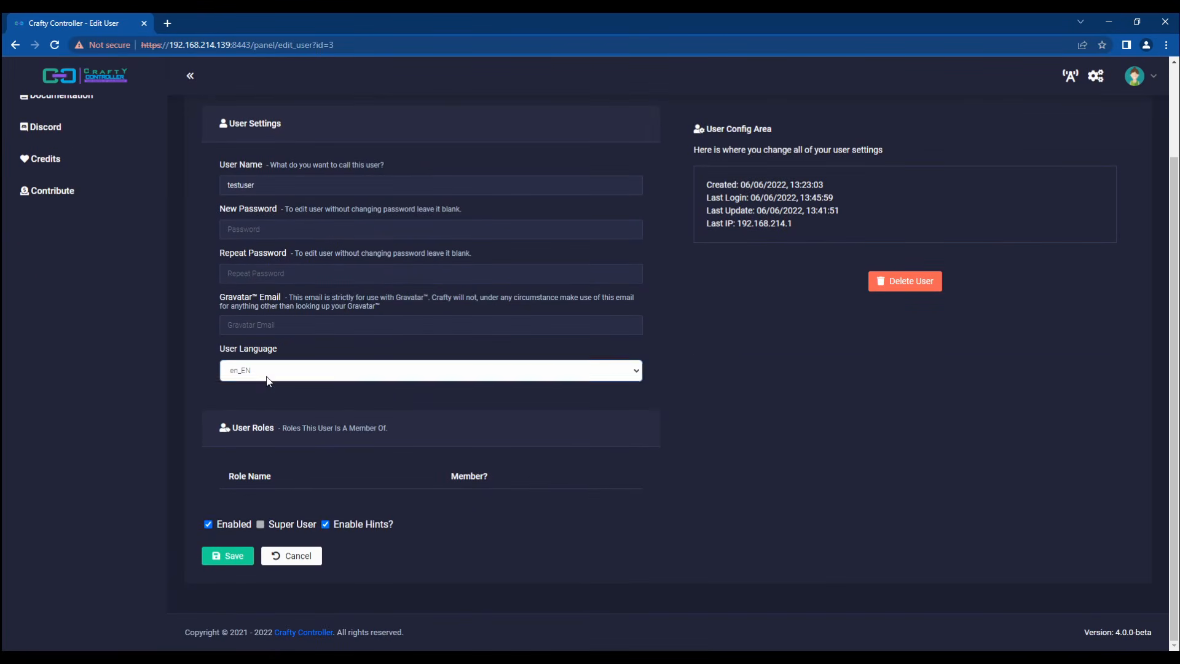
pyautogui.click(249, 424)
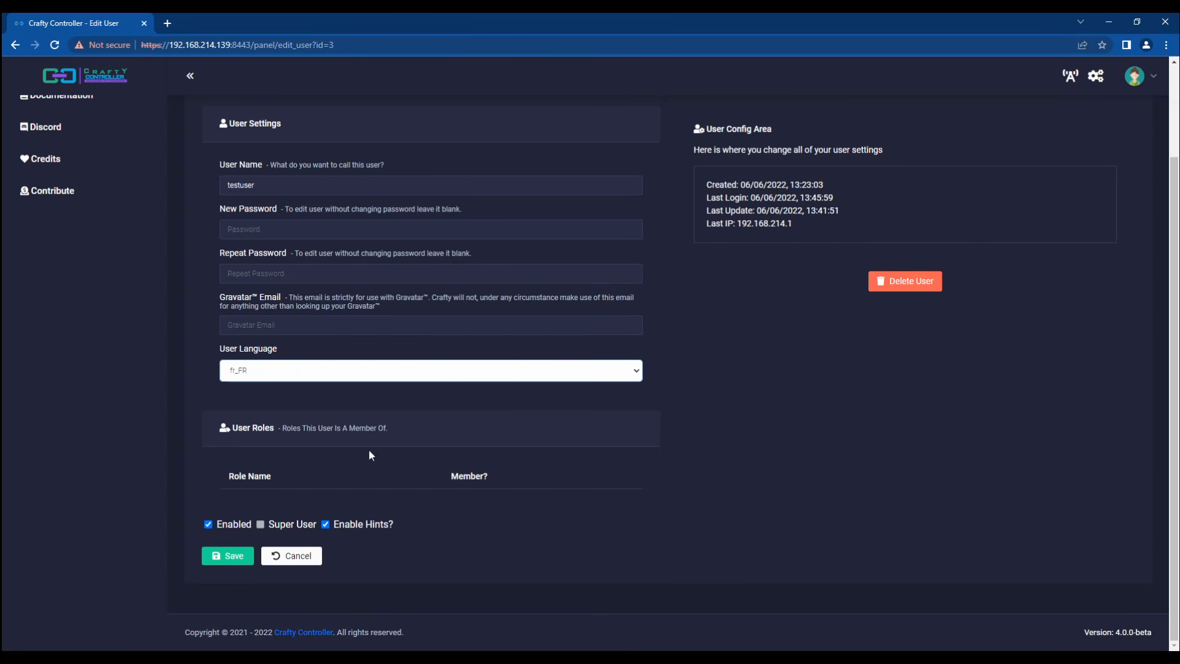
pyautogui.click(243, 555)
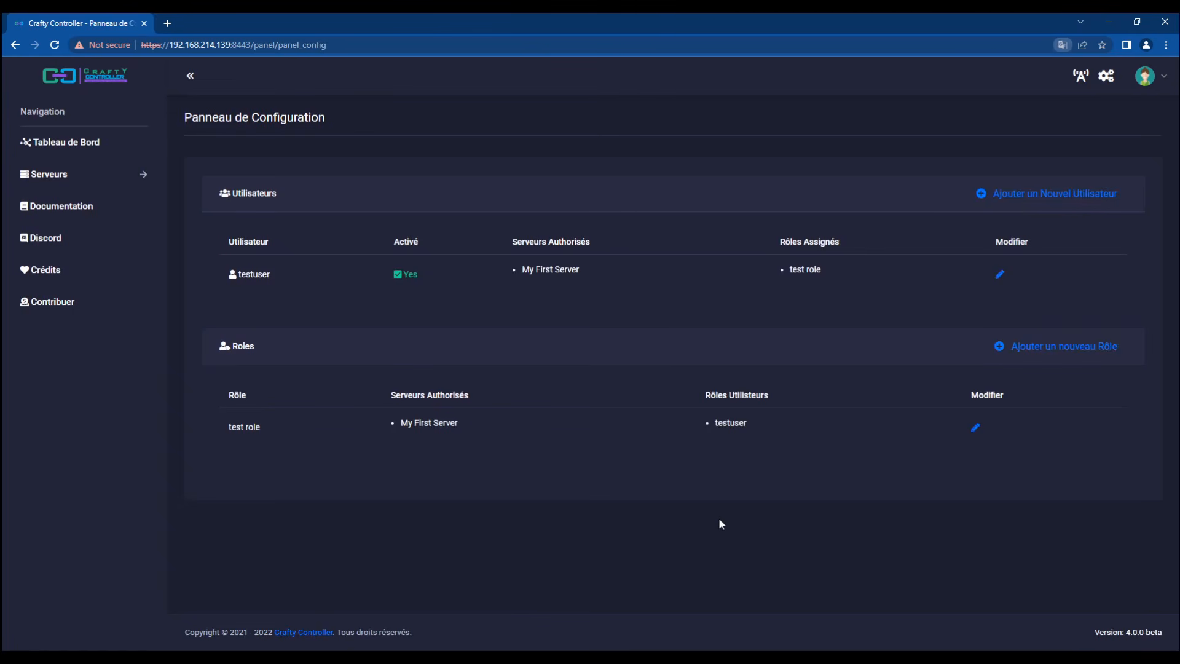
pyautogui.click(62, 142)
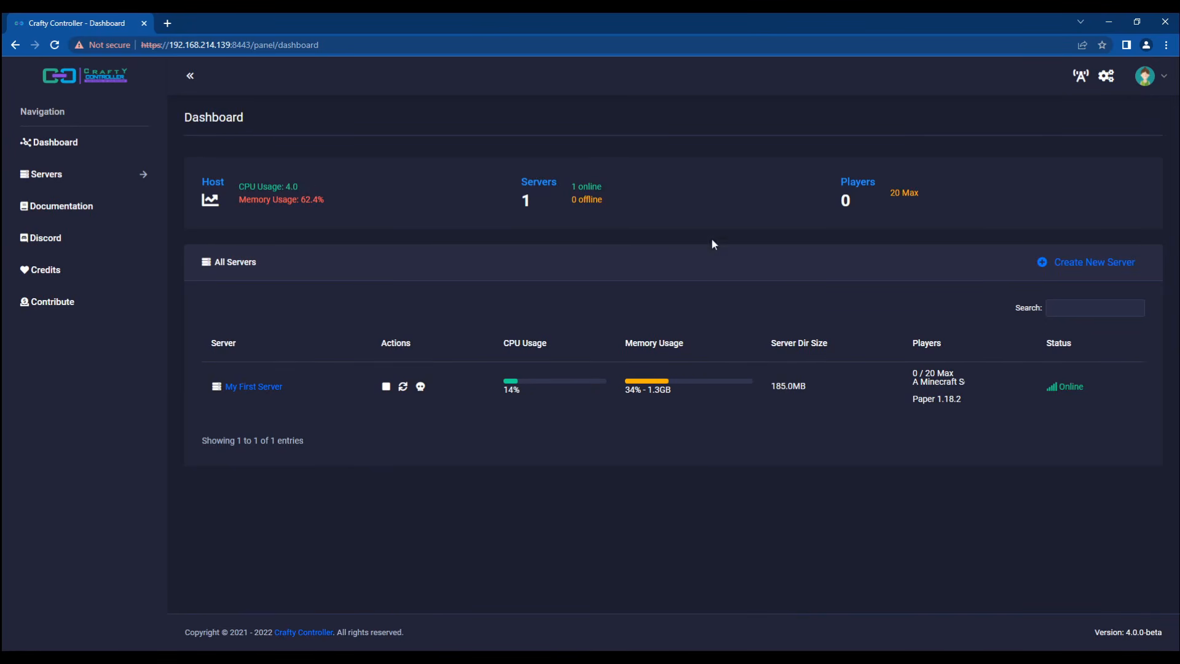
# Step: Prepare and download support_logs (15).zip, then open My First Server's details page
pyautogui.click(1152, 78)
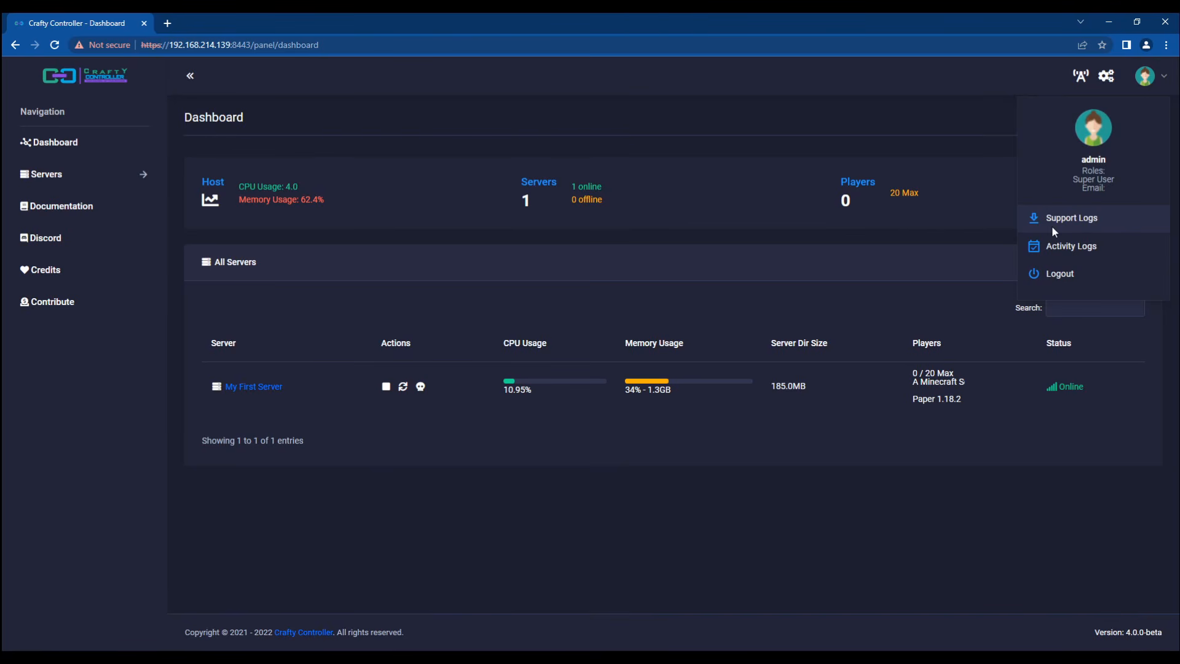
pyautogui.click(935, 250)
pyautogui.click(1147, 76)
pyautogui.click(1071, 218)
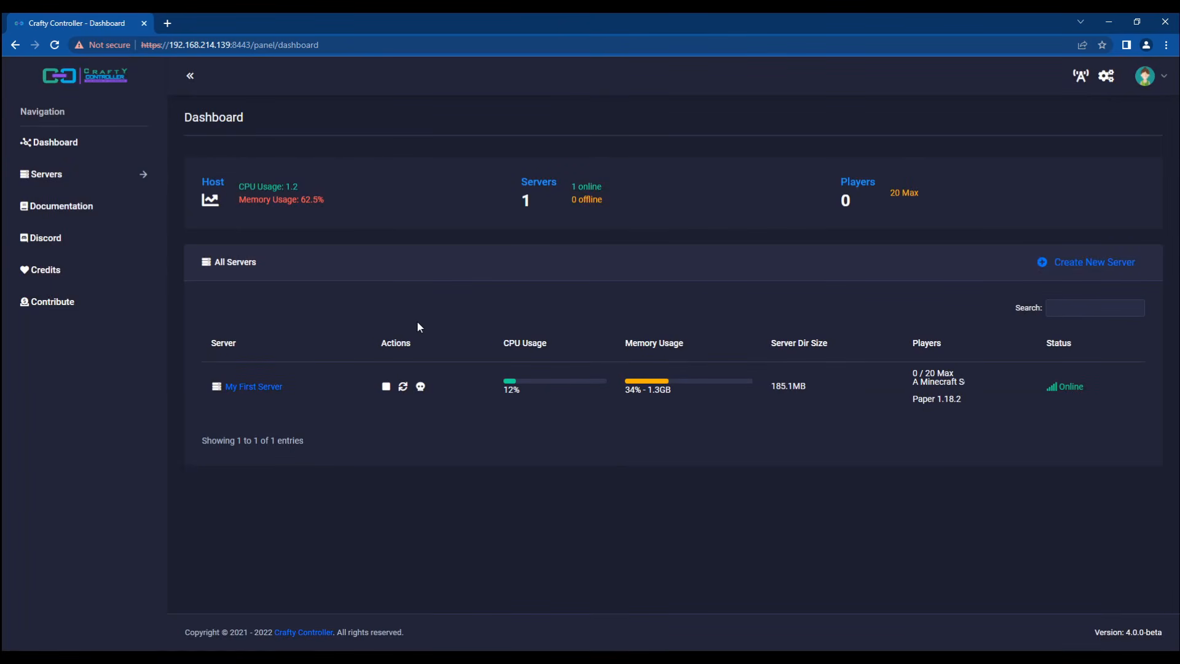
pyautogui.click(1149, 79)
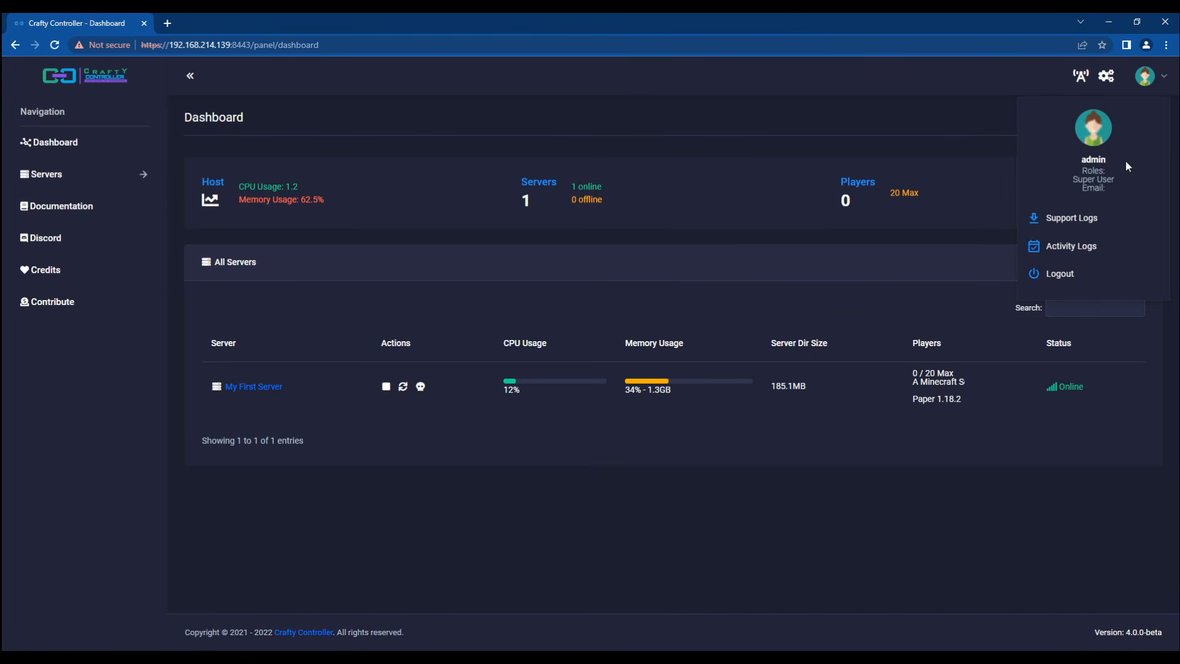
pyautogui.click(1147, 92)
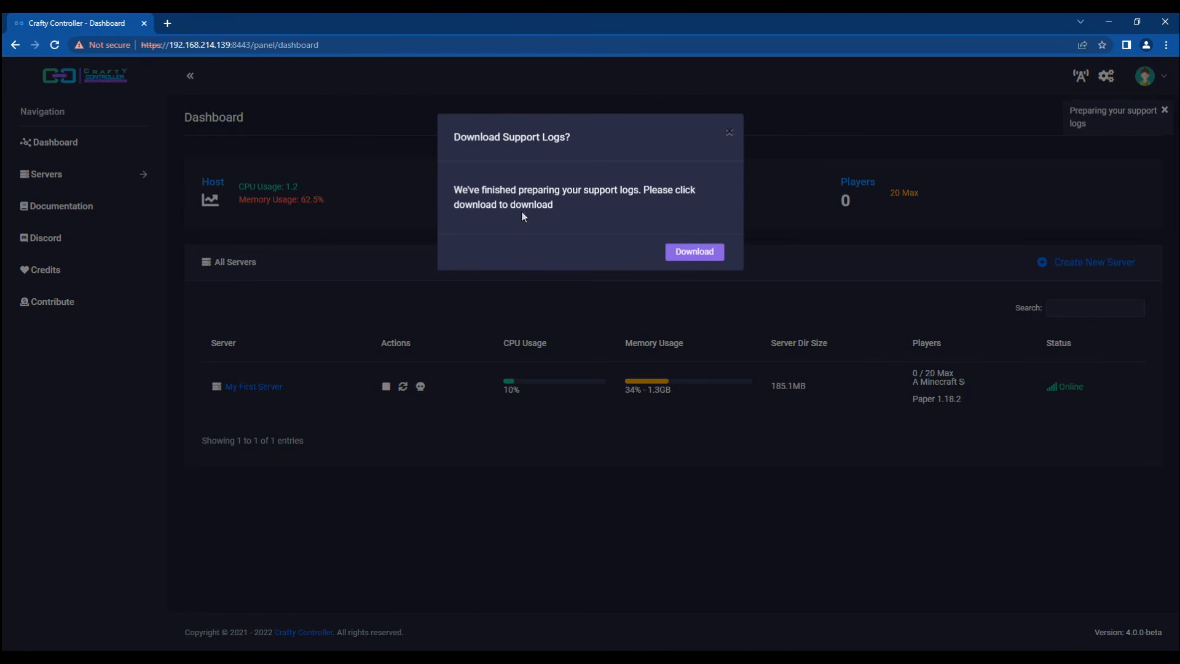
pyautogui.click(693, 253)
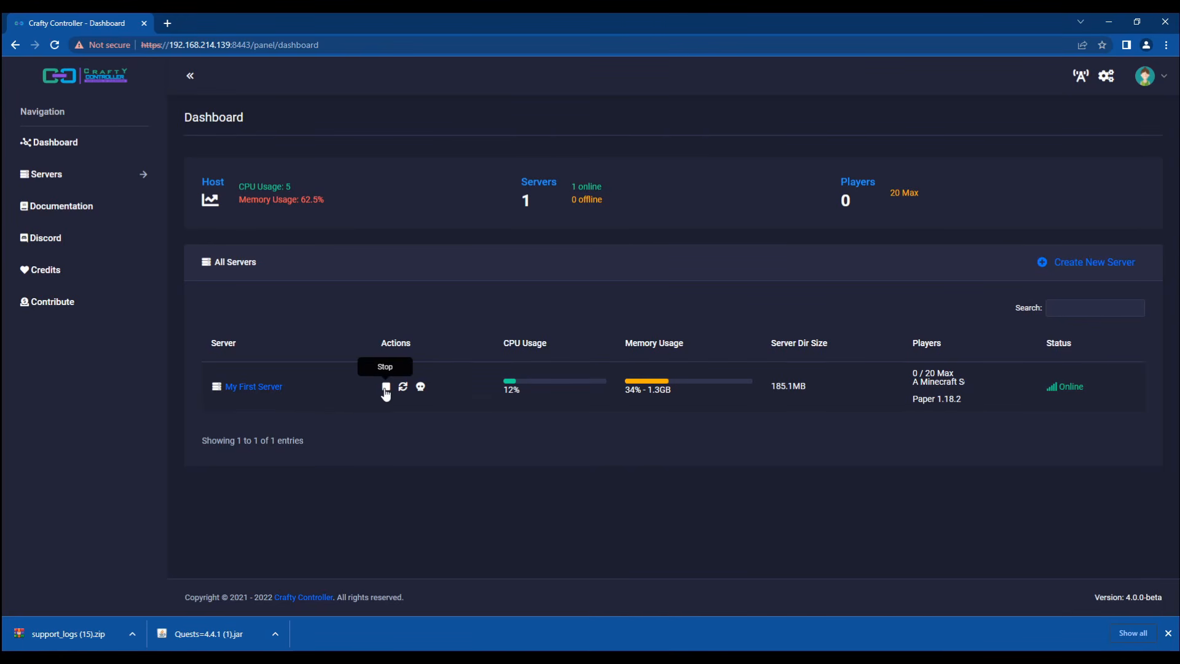
pyautogui.click(248, 385)
pyautogui.scroll(3, 204, 389)
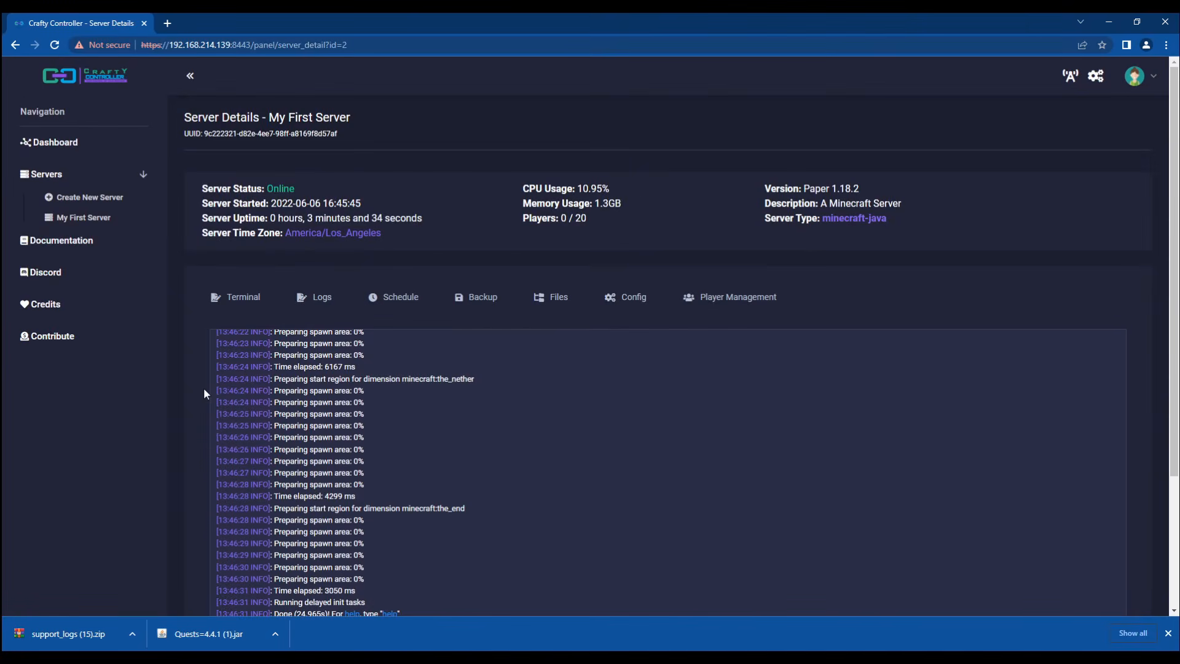